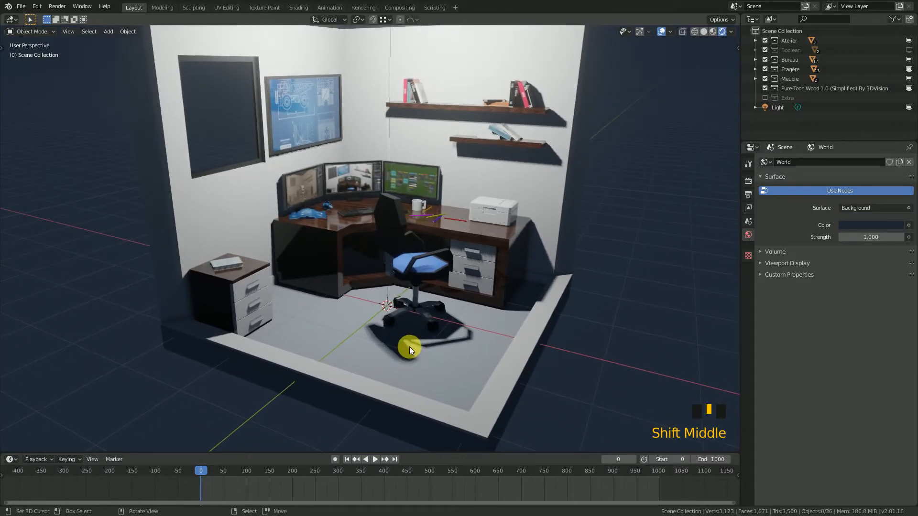
{"action": "scroll", "coordinate": [445, 274], "scroll_direction": "down", "scroll_amount": 2}
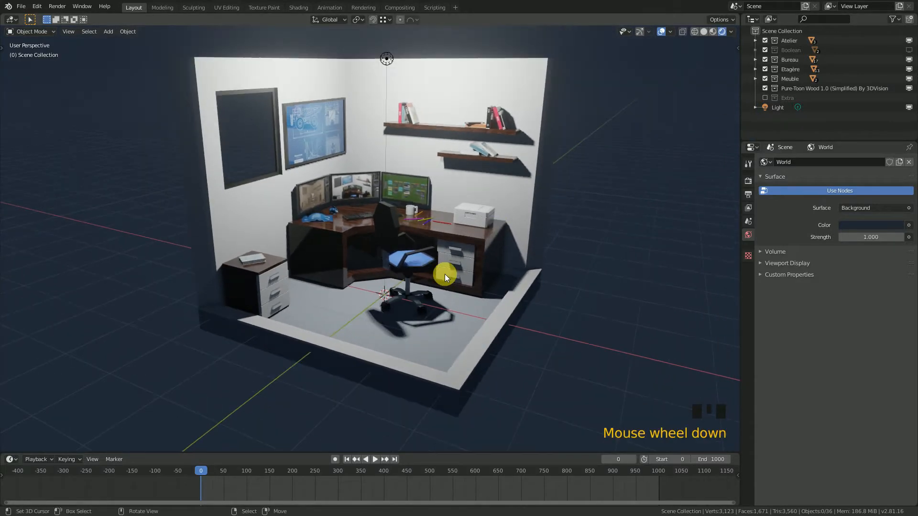
{"action": "middle_click_drag", "start_coordinate": [437, 280], "coordinate": [398, 278]}
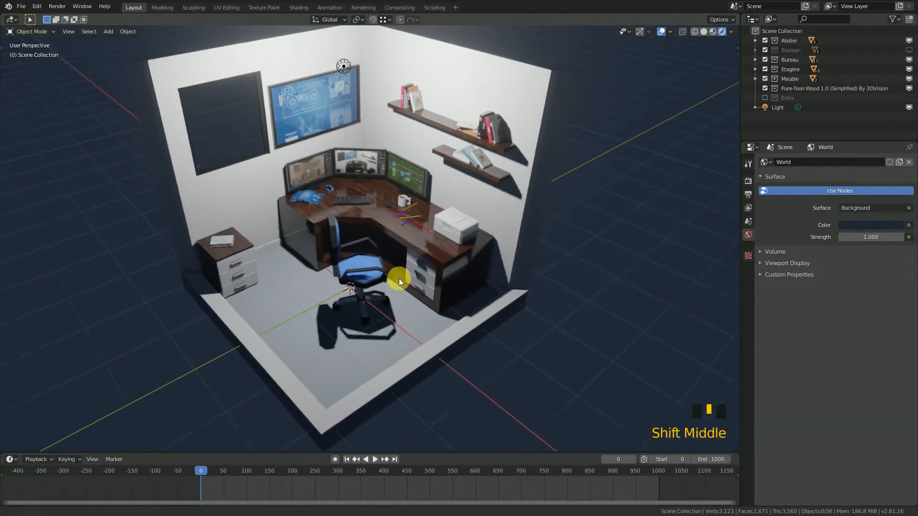
{"action": "scroll", "coordinate": [376, 311], "scroll_direction": "up", "scroll_amount": 1}
{"action": "middle_click_drag", "start_coordinate": [377, 312], "coordinate": [484, 322]}
{"action": "scroll", "coordinate": [408, 294], "scroll_direction": "up", "scroll_amount": 2}
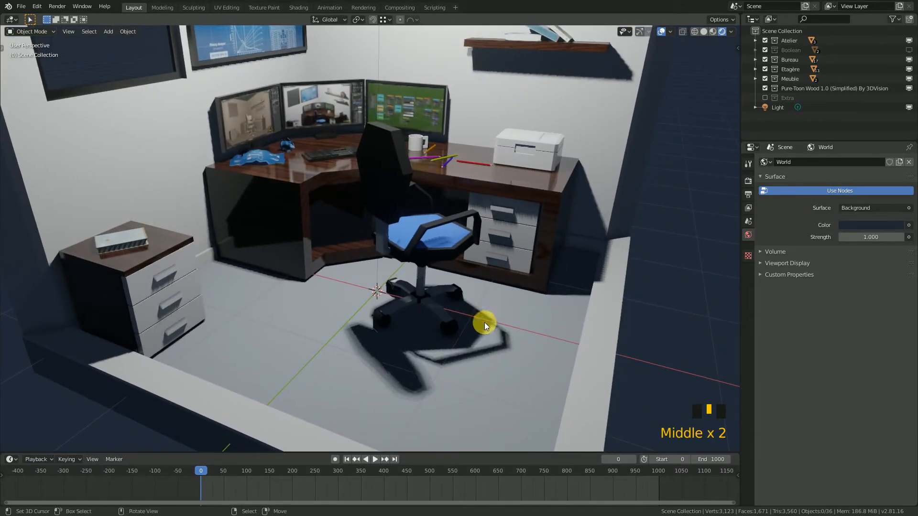
Add a plane mesh with a size of 4 m to the Atelier collection
{"action": "key", "text": "shift+a"}
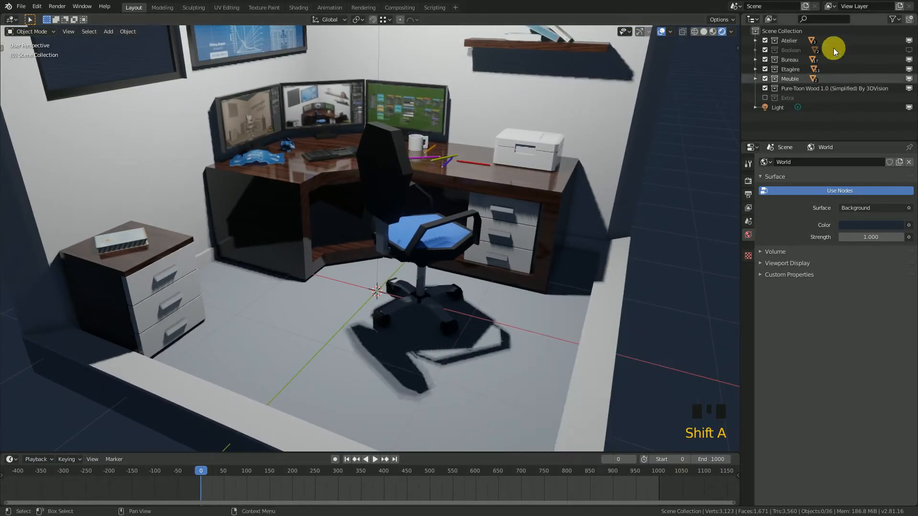
{"action": "left_click", "coordinate": [789, 40]}
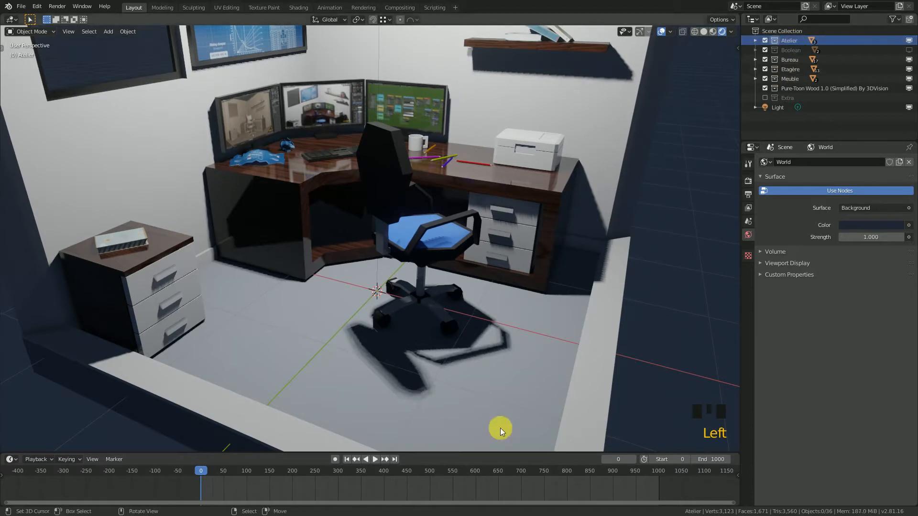
{"action": "key", "text": "shift+a"}
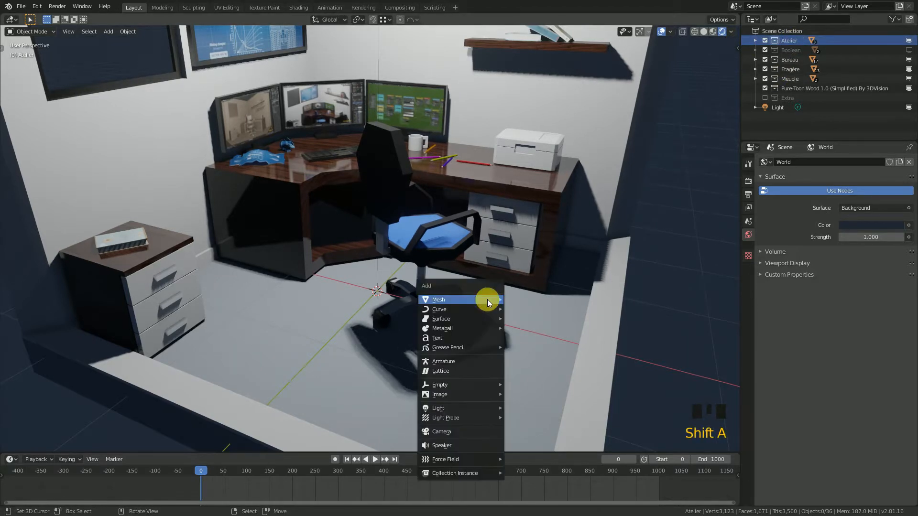
{"action": "mouse_move", "coordinate": [486, 299]}
{"action": "left_click", "coordinate": [523, 301]}
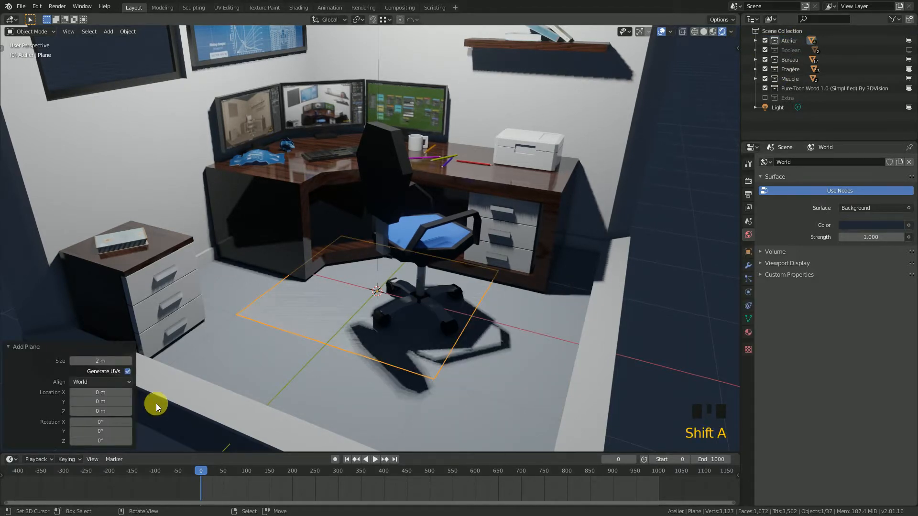
{"action": "left_click_drag", "start_coordinate": [100, 360], "coordinate": [111, 363]}
Set the new plane's Z location to 0.001 m so it sits just above the floor
{"action": "middle_click_drag", "start_coordinate": [256, 342], "coordinate": [207, 313]}
{"action": "scroll", "coordinate": [220, 349], "scroll_direction": "up", "scroll_amount": 4}
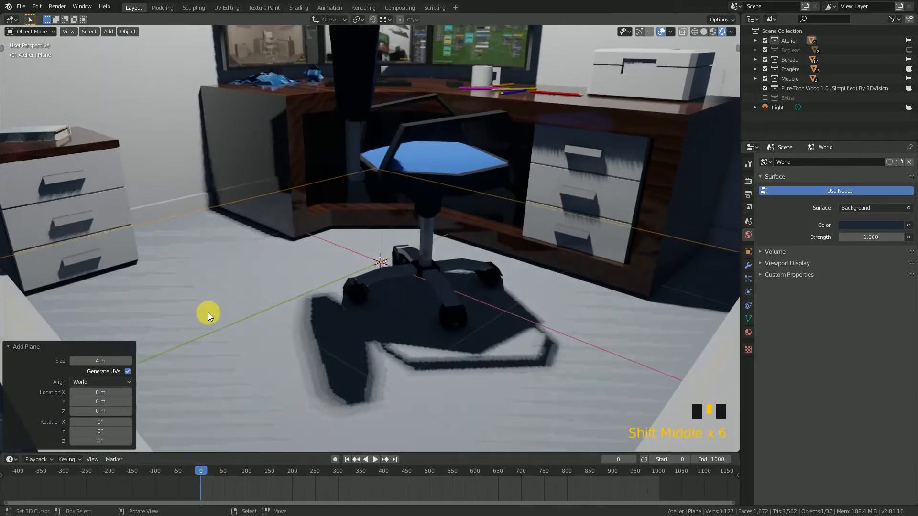
{"action": "scroll", "coordinate": [192, 316], "scroll_direction": "up", "scroll_amount": 2}
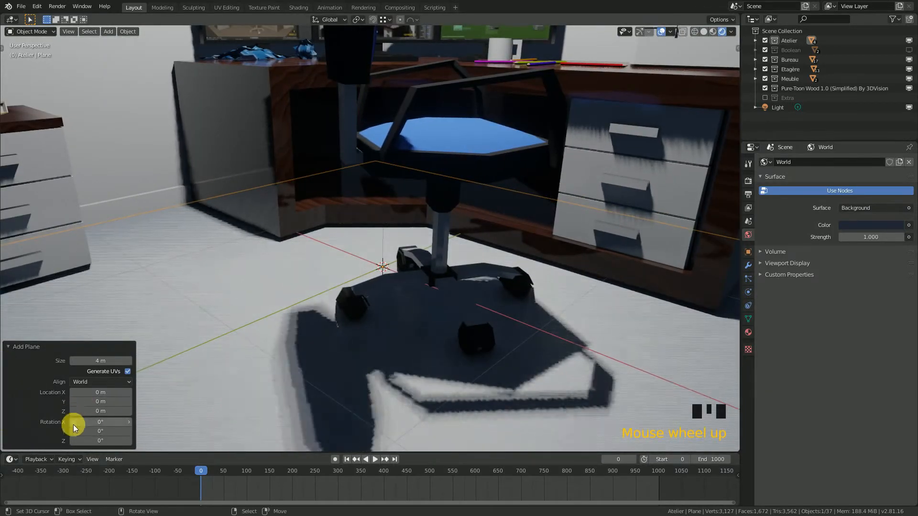
{"action": "left_click", "coordinate": [107, 414]}
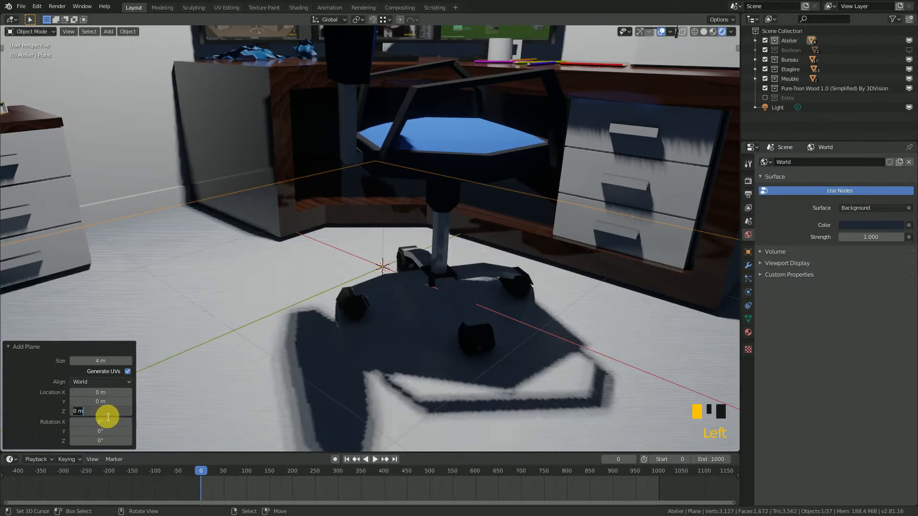
{"action": "type", "text": "0.001"}
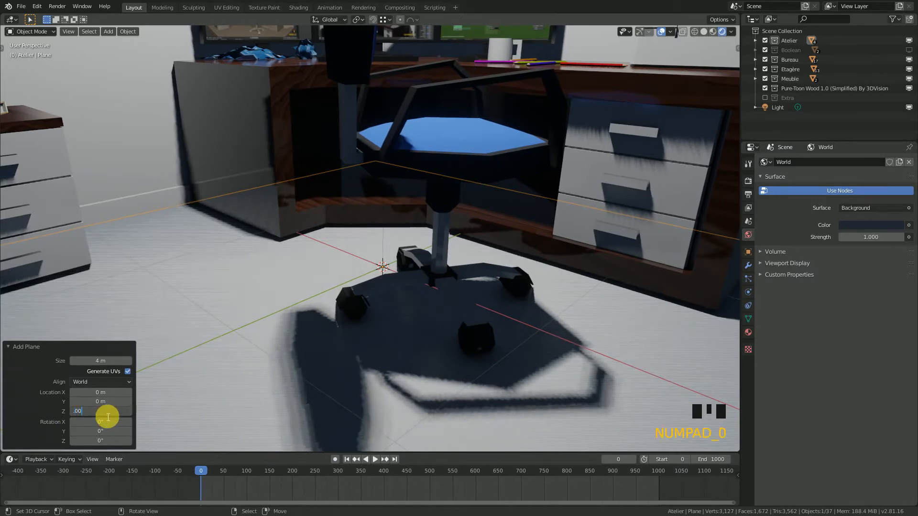
{"action": "key", "text": "Return"}
Subdivide the floor plane in Edit Mode with three cuts
{"action": "middle_click_drag", "start_coordinate": [344, 239], "coordinate": [504, 320]}
{"action": "key", "text": "Tab"}
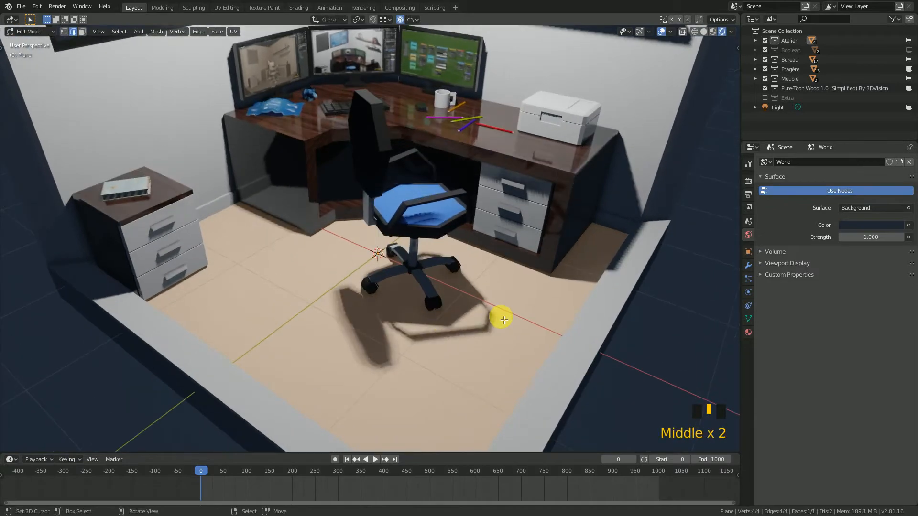
{"action": "key", "text": "w"}
{"action": "left_click", "coordinate": [462, 205]}
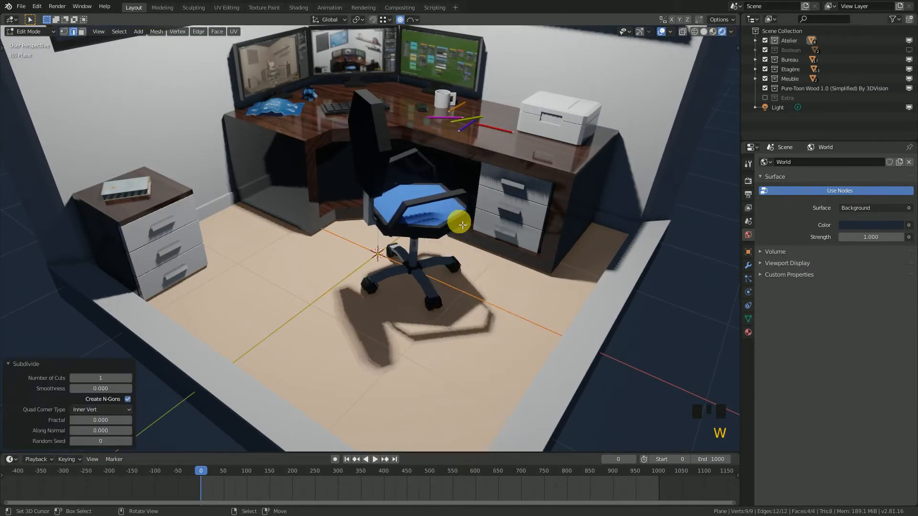
{"action": "left_click", "coordinate": [128, 378]}
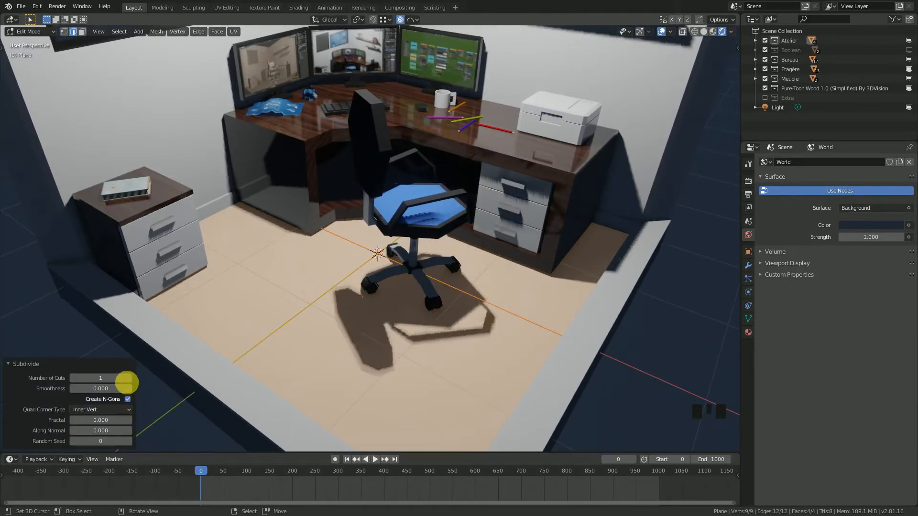
{"action": "left_click", "coordinate": [128, 378]}
{"action": "scroll", "coordinate": [350, 302], "scroll_direction": "down", "scroll_amount": 3}
{"action": "mouse_move", "coordinate": [350, 302]}
{"action": "middle_mouse_down"}
{"action": "mouse_move", "coordinate": [349, 317]}
{"action": "mouse_move", "coordinate": [324, 303]}
{"action": "mouse_move", "coordinate": [344, 311]}
{"action": "mouse_move", "coordinate": [389, 303]}
{"action": "mouse_move", "coordinate": [338, 297]}
{"action": "middle_mouse_up"}
{"action": "scroll", "coordinate": [323, 301], "scroll_direction": "up", "scroll_amount": 2}
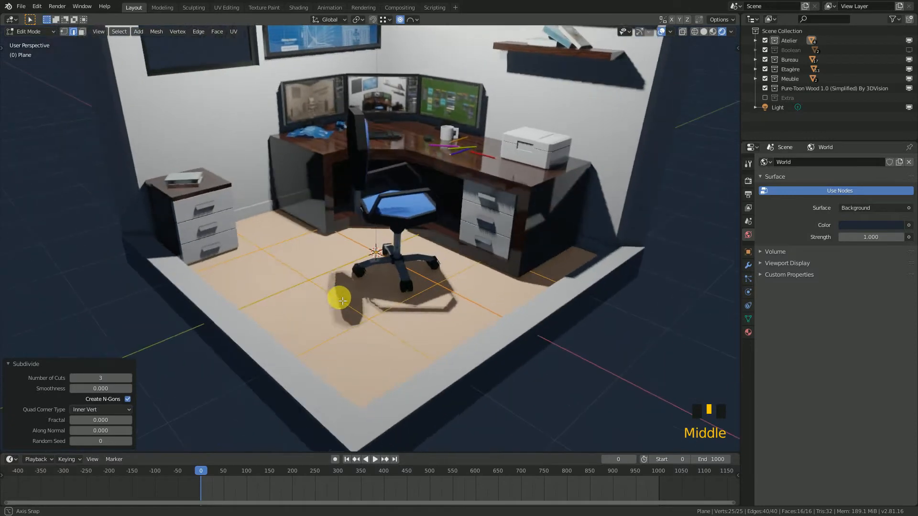
{"action": "middle_click_drag", "start_coordinate": [379, 272], "coordinate": [348, 329], "text": "shift"}
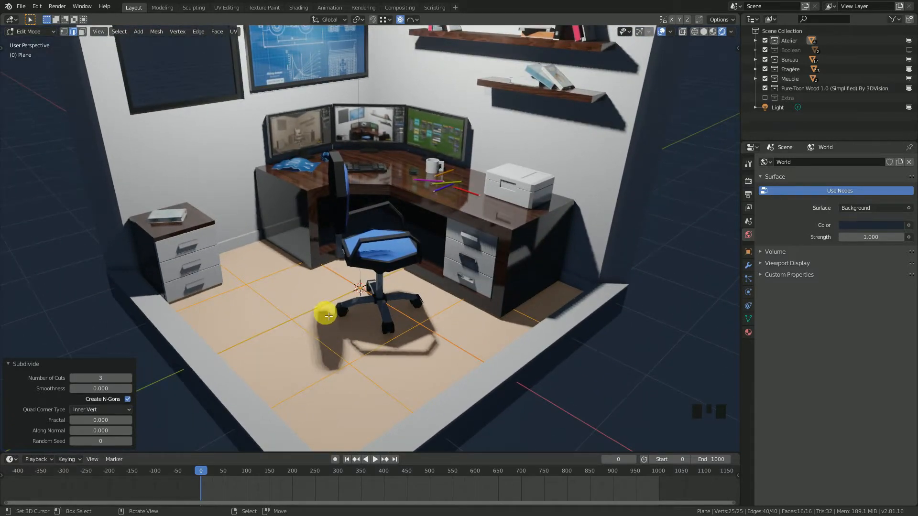
{"action": "middle_click_drag", "start_coordinate": [317, 311], "coordinate": [331, 169]}
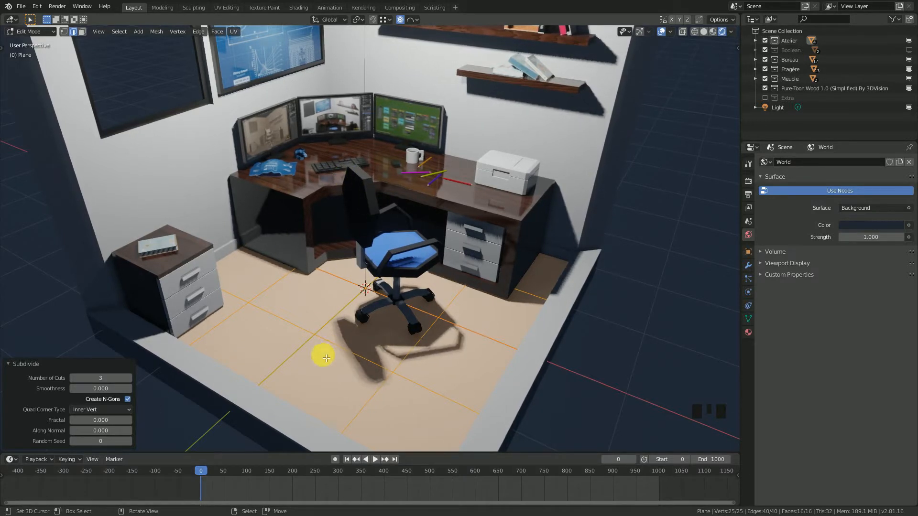
{"action": "middle_click_drag", "start_coordinate": [338, 359], "coordinate": [399, 323]}
{"action": "scroll", "coordinate": [331, 317], "scroll_direction": "up", "scroll_amount": 2}
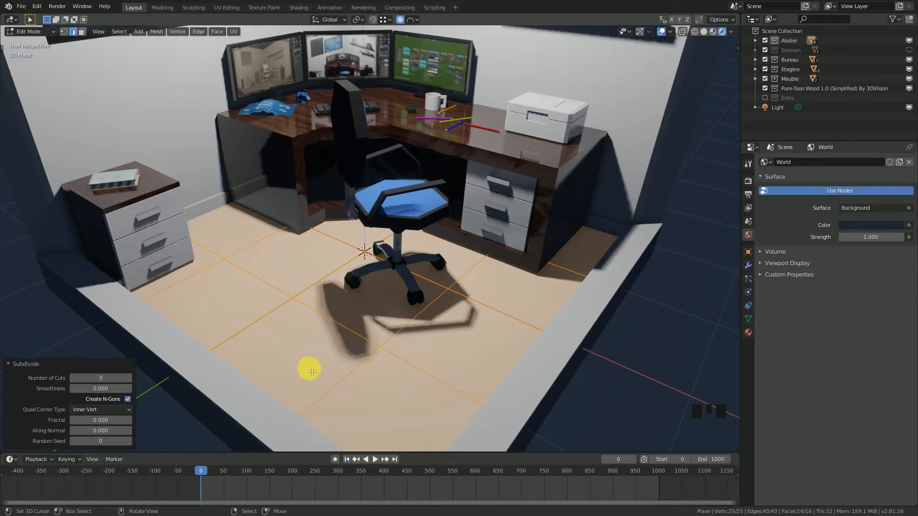
Try four subdivision cuts on the floor plane, check the grid in solid shading, and return to three cuts
{"action": "left_click", "coordinate": [131, 380]}
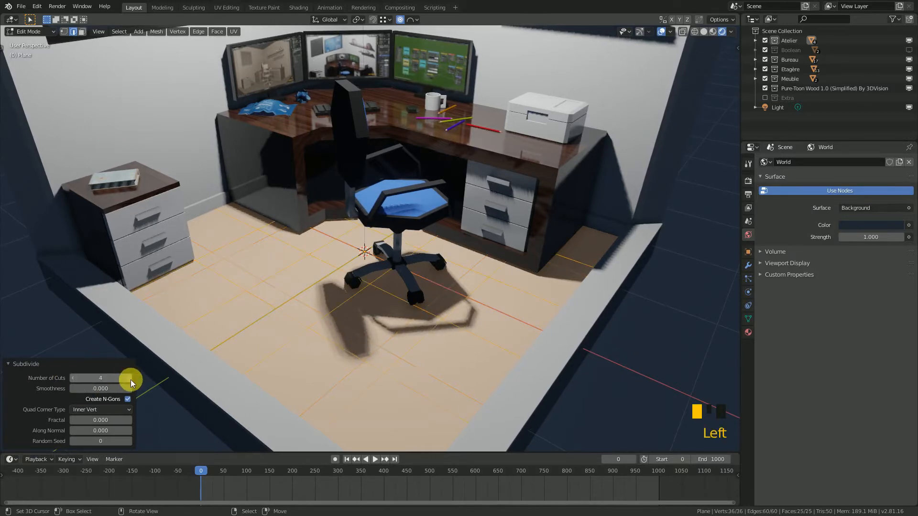
{"action": "middle_click_drag", "start_coordinate": [374, 287], "coordinate": [568, 48]}
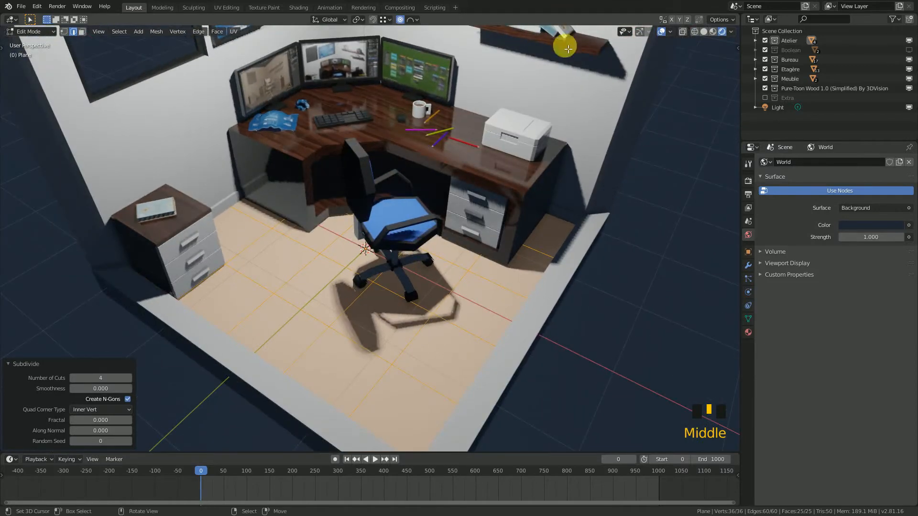
{"action": "left_click", "coordinate": [703, 33]}
{"action": "scroll", "coordinate": [512, 199], "scroll_direction": "down", "scroll_amount": 4}
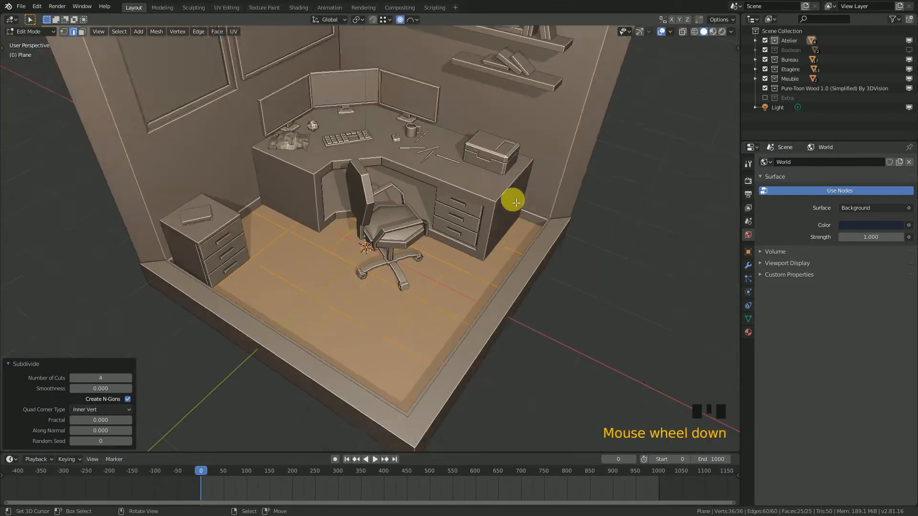
{"action": "middle_click_drag", "start_coordinate": [512, 199], "coordinate": [499, 190]}
{"action": "scroll", "coordinate": [242, 324], "scroll_direction": "up", "scroll_amount": 3}
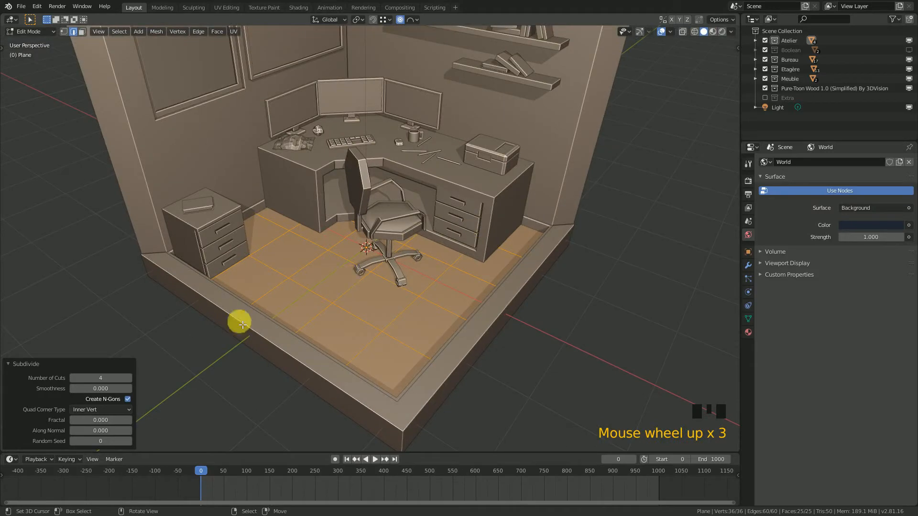
{"action": "left_click", "coordinate": [73, 378]}
Check the subdivided floor in material preview and rendered shading, with the viewport overlays briefly hidden
{"action": "middle_click_drag", "start_coordinate": [379, 299], "coordinate": [417, 313]}
{"action": "left_click", "coordinate": [713, 32]}
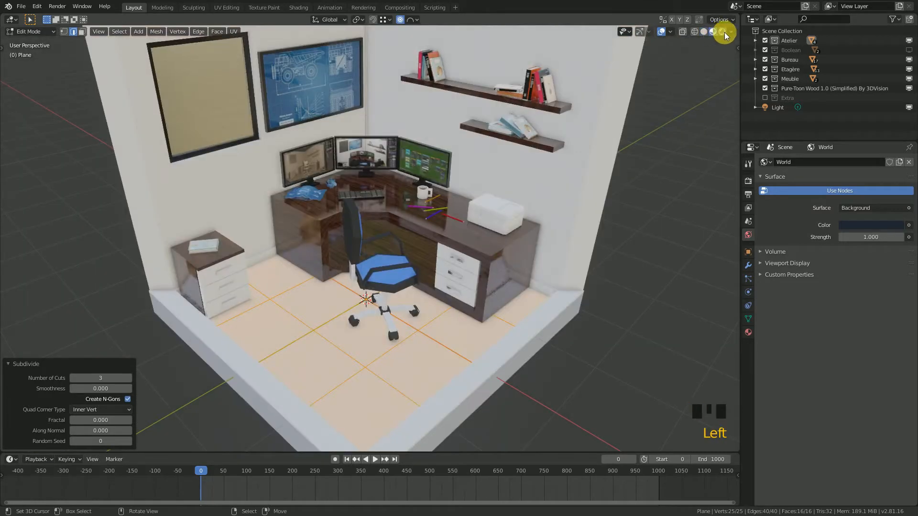
{"action": "left_click", "coordinate": [728, 32]}
{"action": "left_click", "coordinate": [721, 31]}
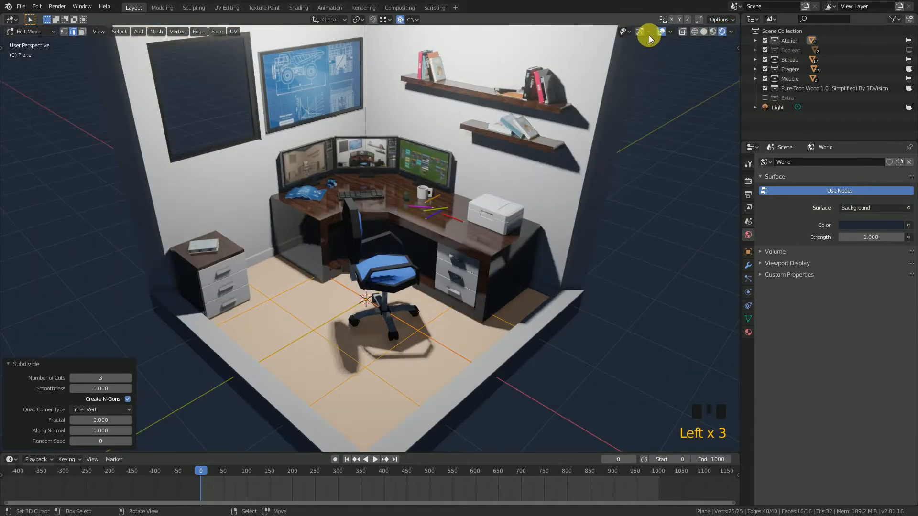
{"action": "left_click", "coordinate": [660, 31]}
{"action": "left_click", "coordinate": [660, 31]}
Inset the floor plane's faces individually by about 0.11 m, with Boundary and Offset Even disabled
{"action": "scroll", "coordinate": [365, 317], "scroll_direction": "up", "scroll_amount": 3}
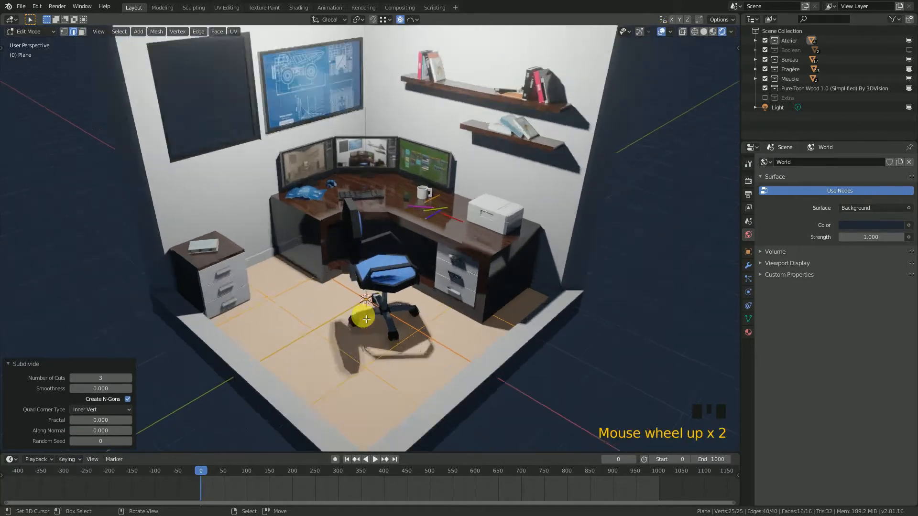
{"action": "middle_click_drag", "start_coordinate": [317, 277], "coordinate": [256, 362]}
{"action": "left_click", "coordinate": [12, 365]}
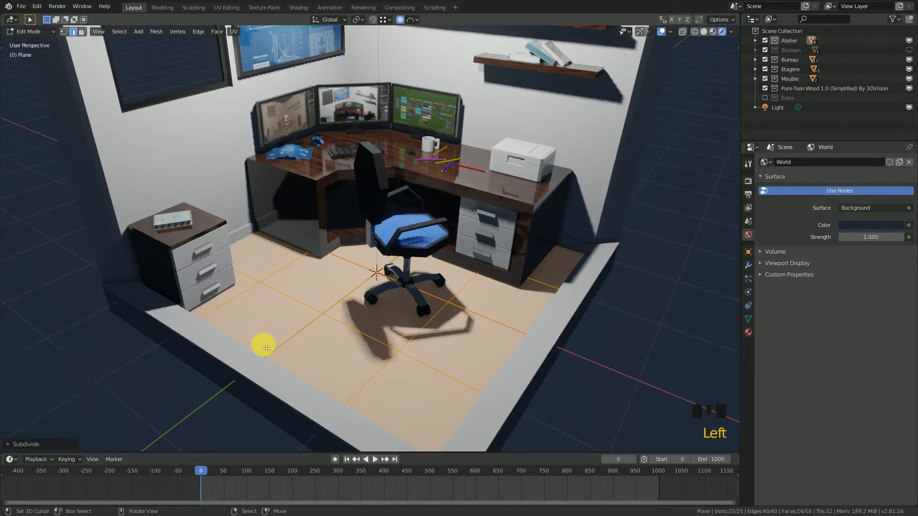
{"action": "key", "text": "i"}
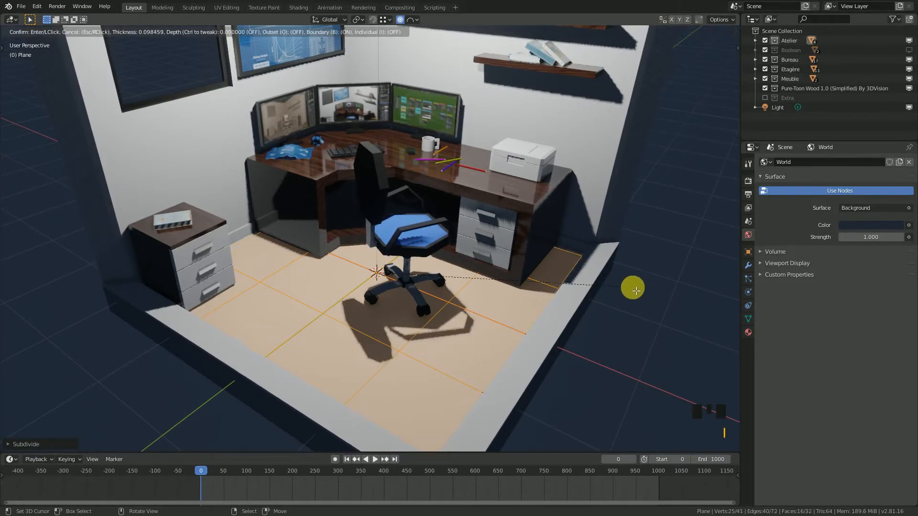
{"action": "left_click", "coordinate": [630, 288]}
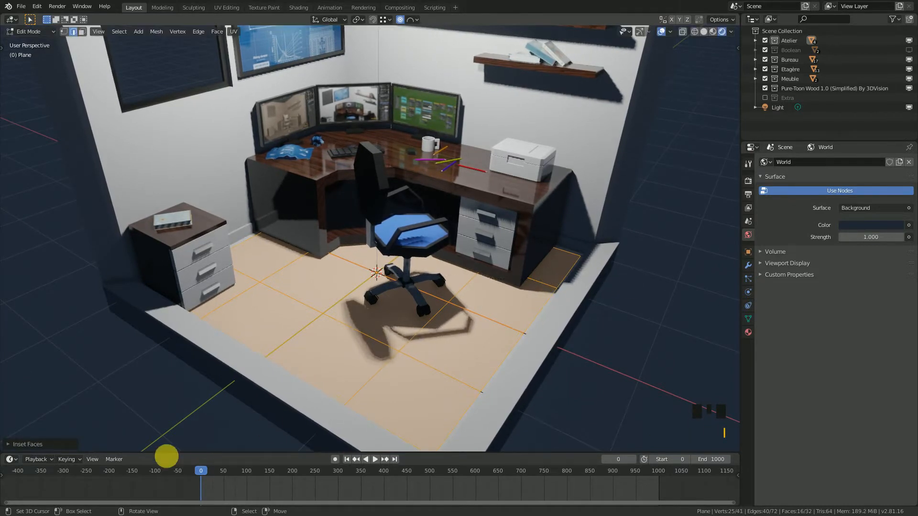
{"action": "left_click", "coordinate": [40, 445]}
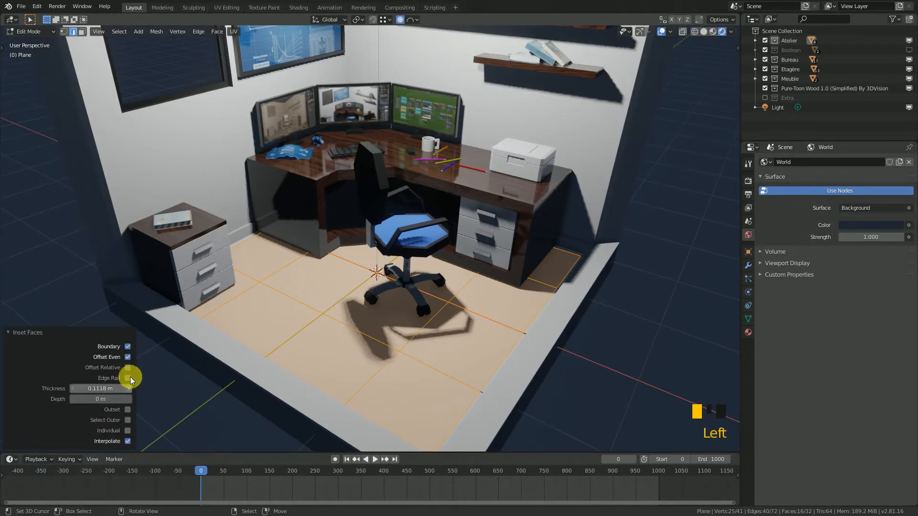
{"action": "left_click", "coordinate": [127, 347]}
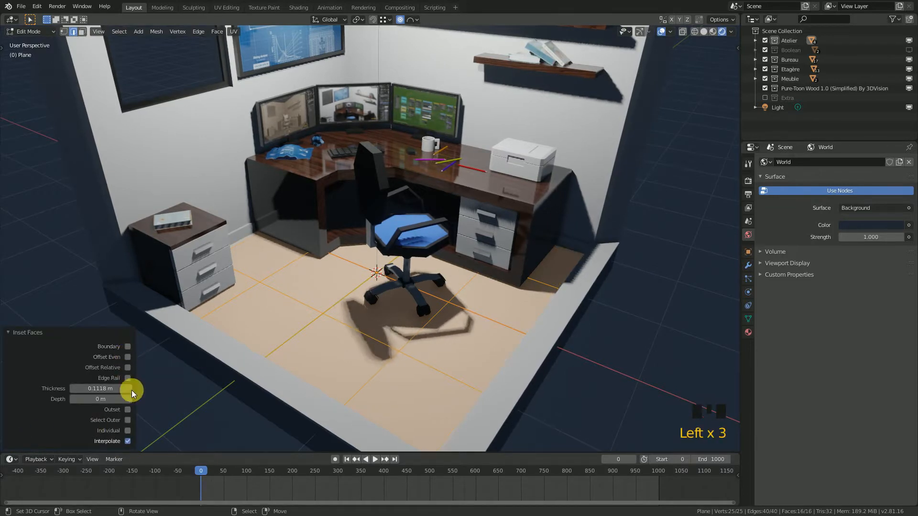
{"action": "left_click", "coordinate": [127, 431]}
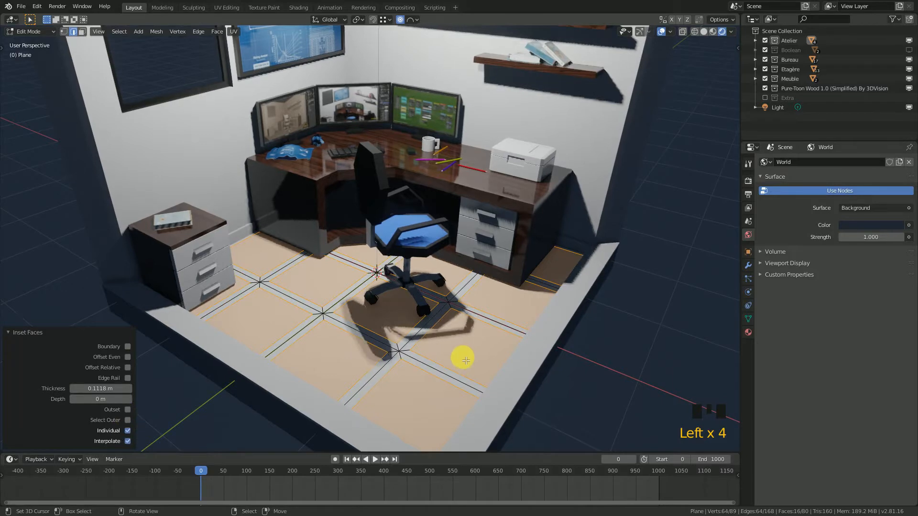
Cancel the scaling of the inset floor faces and turn off proportional editing
{"action": "middle_click_drag", "start_coordinate": [465, 361], "coordinate": [395, 326]}
{"action": "scroll", "coordinate": [389, 375], "scroll_direction": "up", "scroll_amount": 3}
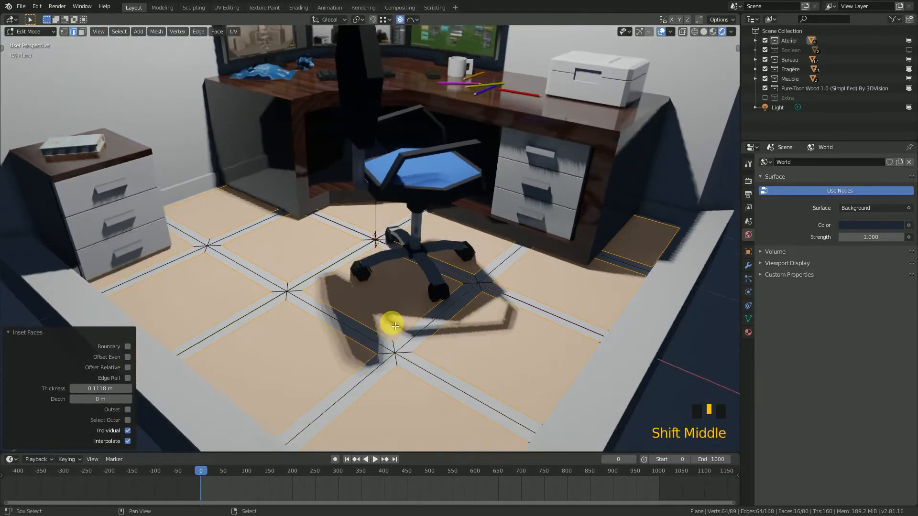
{"action": "scroll", "coordinate": [480, 353], "scroll_direction": "up", "scroll_amount": 2}
{"action": "key", "text": "s"}
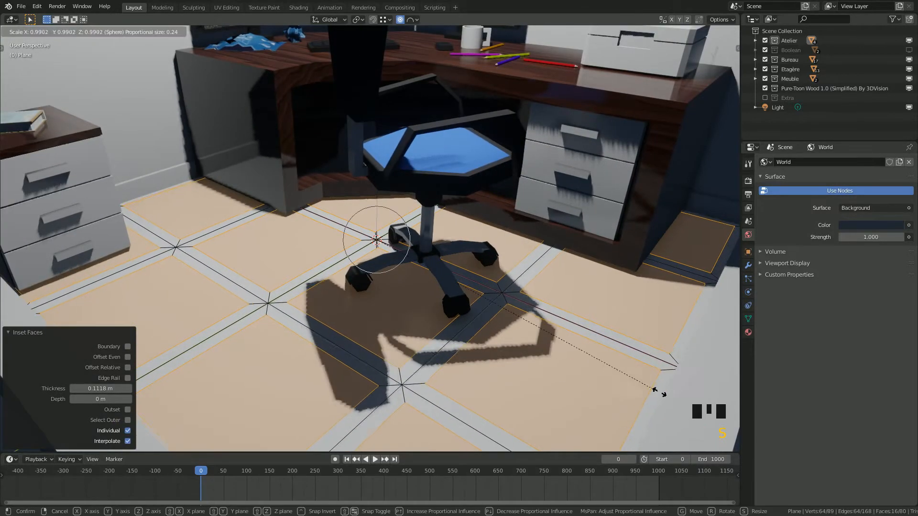
{"action": "right_click", "coordinate": [649, 392]}
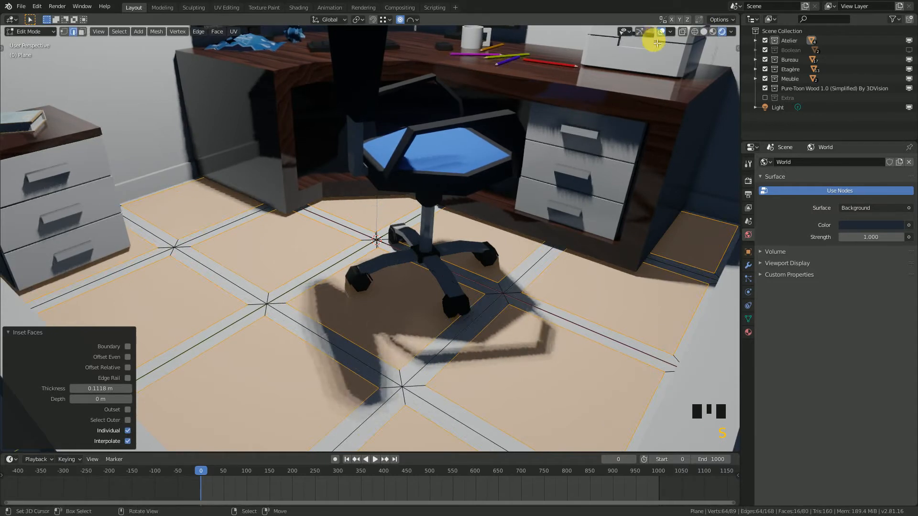
{"action": "left_click", "coordinate": [400, 20]}
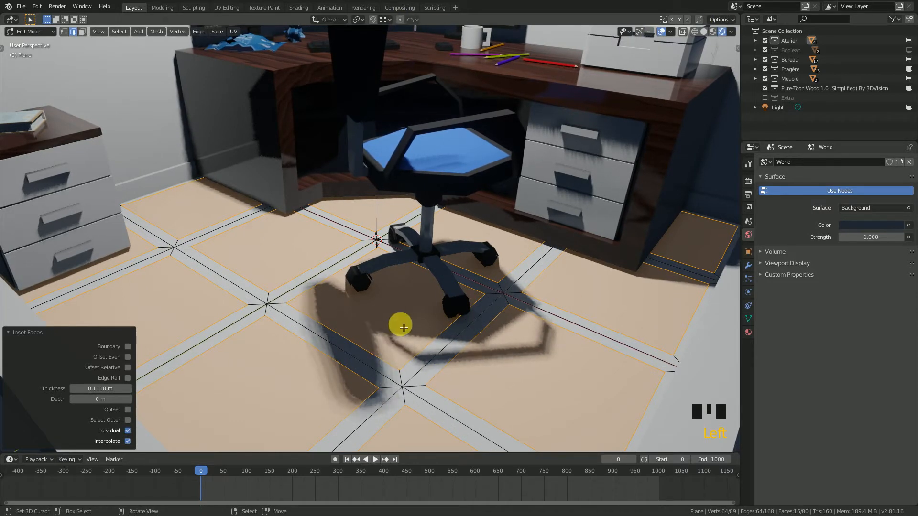
Enable Boundary for the floor inset and cancel the trial scaling of the inset tile faces
{"action": "scroll", "coordinate": [403, 328], "scroll_direction": "down", "scroll_amount": 2}
{"action": "scroll", "coordinate": [402, 329], "scroll_direction": "up", "scroll_amount": 1}
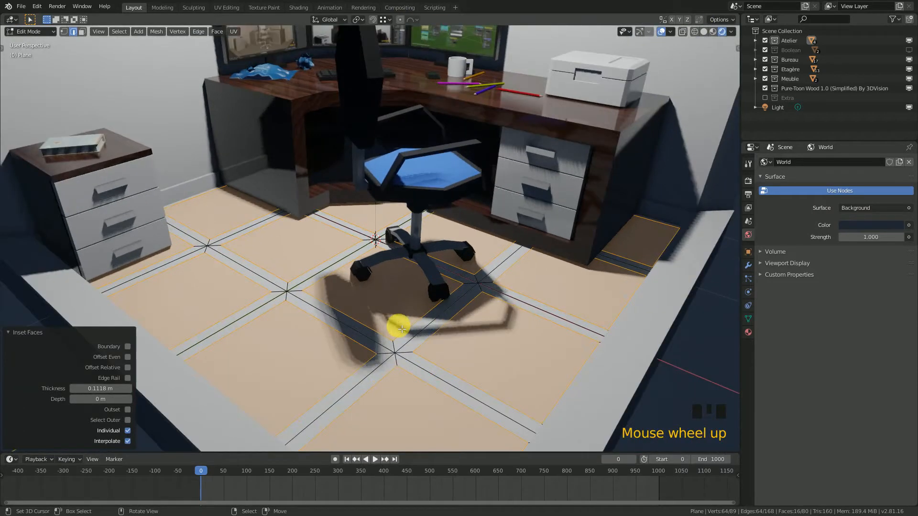
{"action": "key", "text": "s"}
{"action": "right_click", "coordinate": [556, 354]}
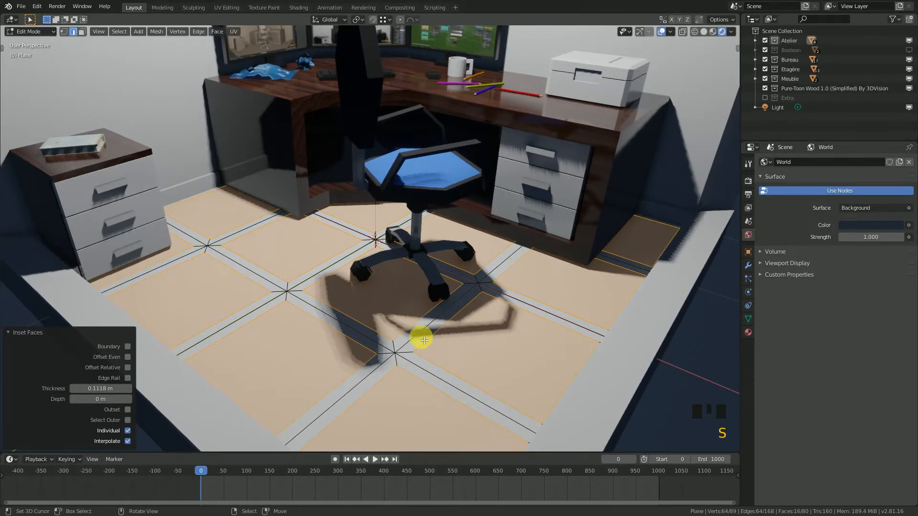
{"action": "left_click", "coordinate": [128, 346]}
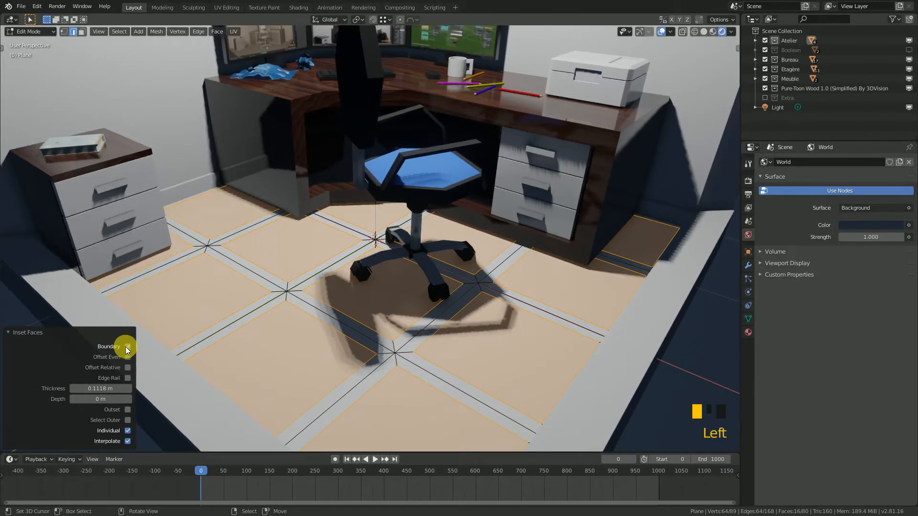
{"action": "key", "text": "s"}
{"action": "left_click", "coordinate": [474, 368]}
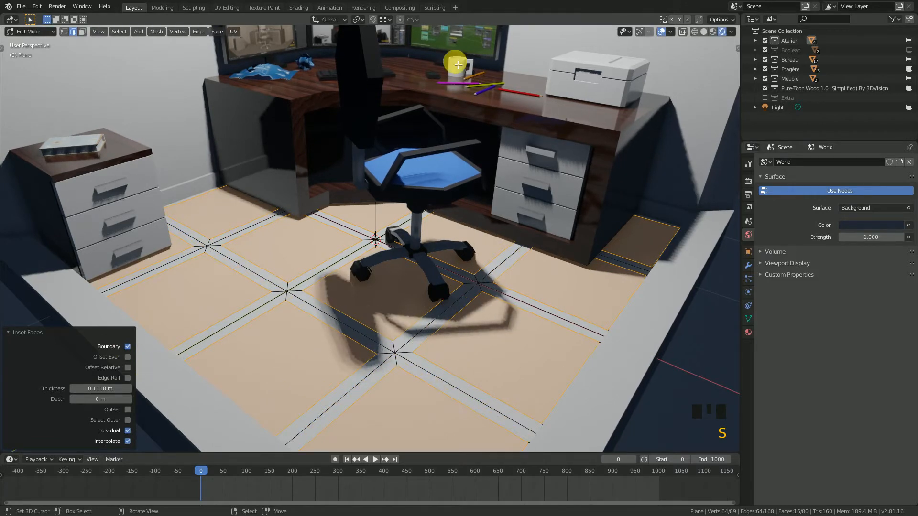
Set the transform pivot point to Individual Origins and scale the inset tile faces by about 1.154 to narrow the joints
{"action": "left_click", "coordinate": [385, 20]}
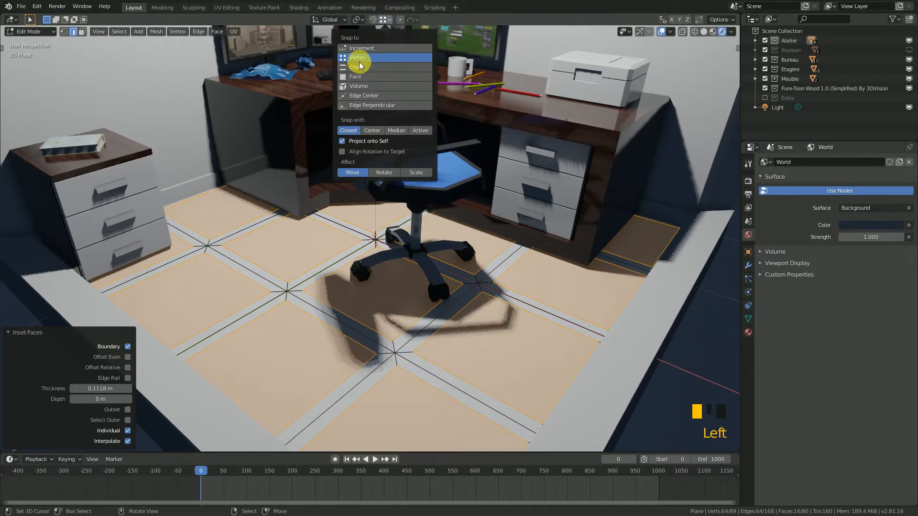
{"action": "left_click", "coordinate": [362, 21]}
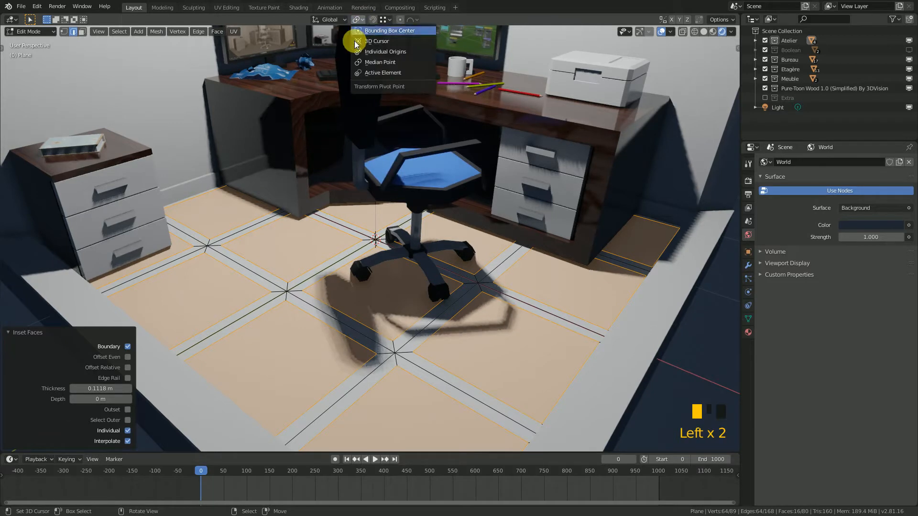
{"action": "left_click", "coordinate": [375, 58]}
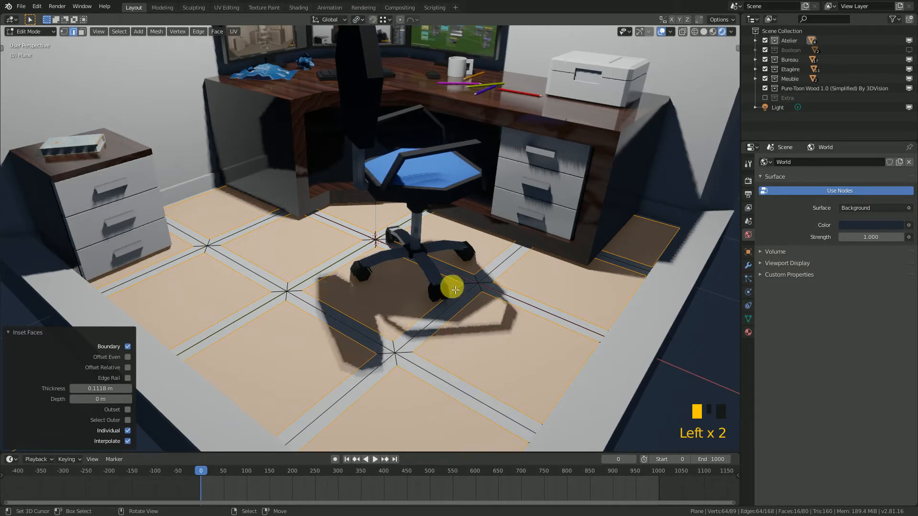
{"action": "key", "text": "s"}
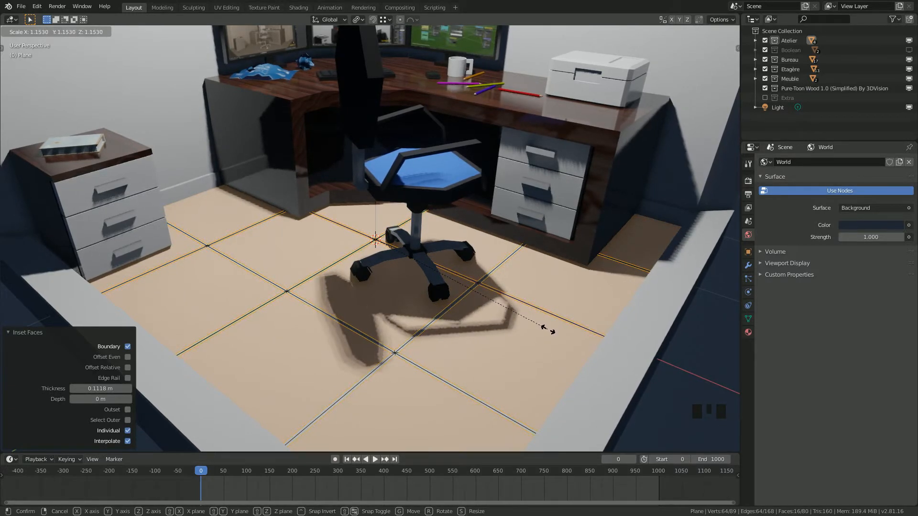
{"action": "left_click", "coordinate": [500, 317]}
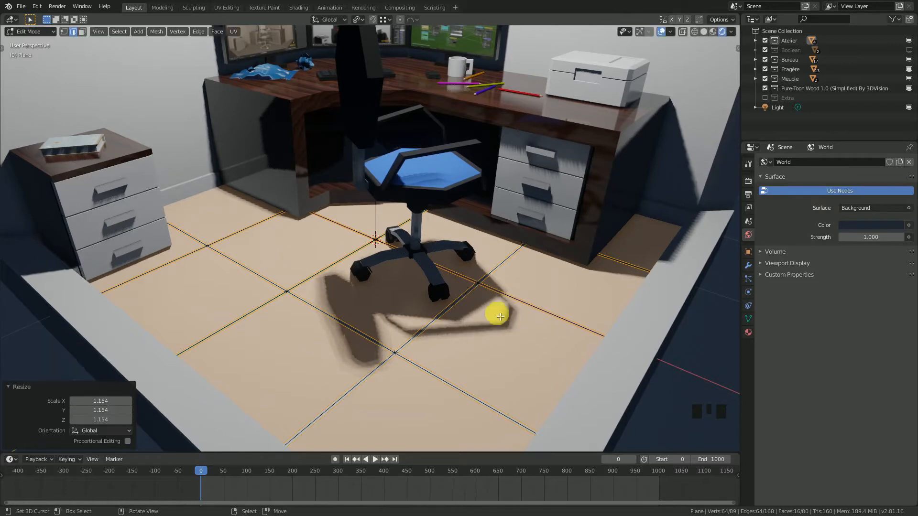
Inspect the joints near the chair up close and enlarge the tile faces slightly more, by a scale of about 1.008
{"action": "middle_click_drag", "start_coordinate": [435, 312], "coordinate": [435, 283], "text": "shift"}
{"action": "scroll", "coordinate": [435, 291], "scroll_direction": "up", "scroll_amount": 4}
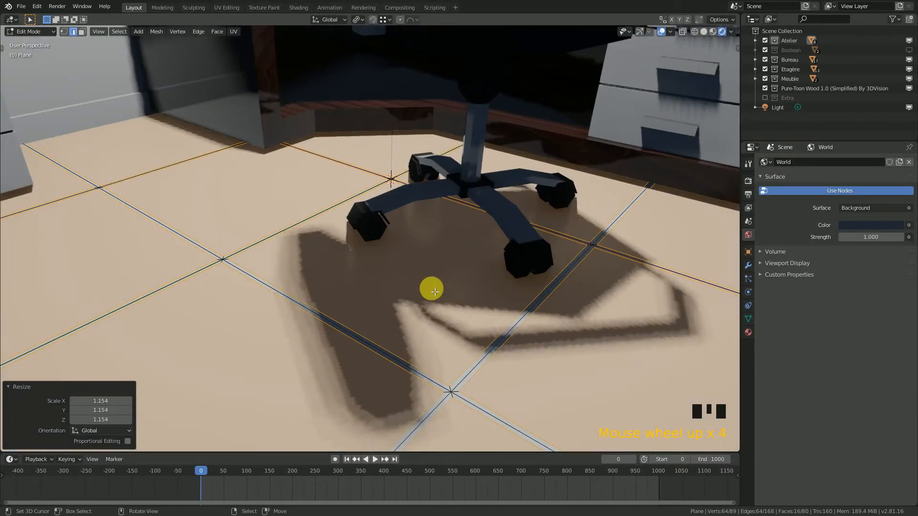
{"action": "scroll", "coordinate": [425, 288], "scroll_direction": "down", "scroll_amount": 4}
{"action": "scroll", "coordinate": [418, 289], "scroll_direction": "up", "scroll_amount": 3}
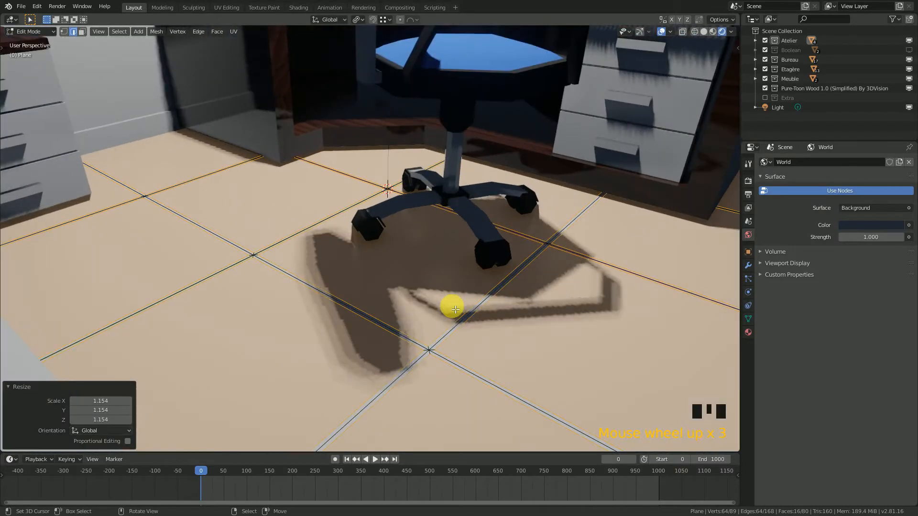
{"action": "scroll", "coordinate": [455, 310], "scroll_direction": "up", "scroll_amount": 2}
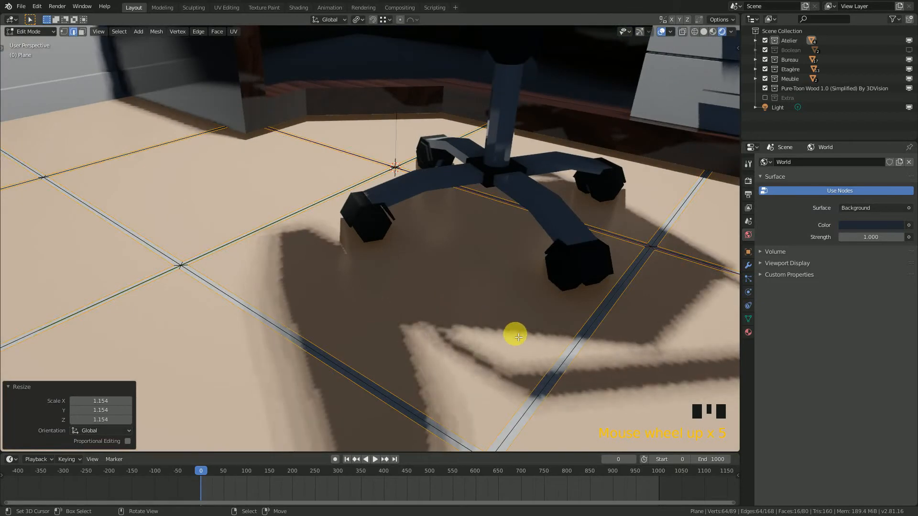
{"action": "key", "text": "s"}
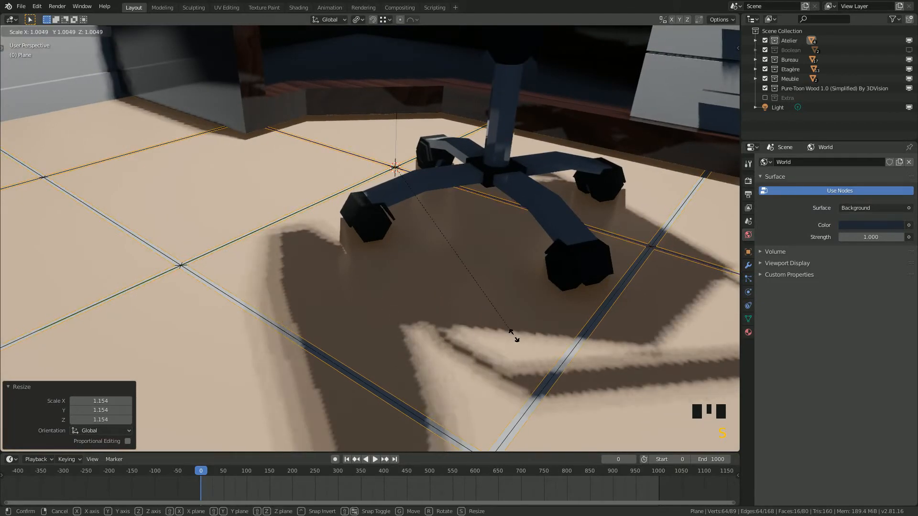
{"action": "left_click", "coordinate": [518, 339]}
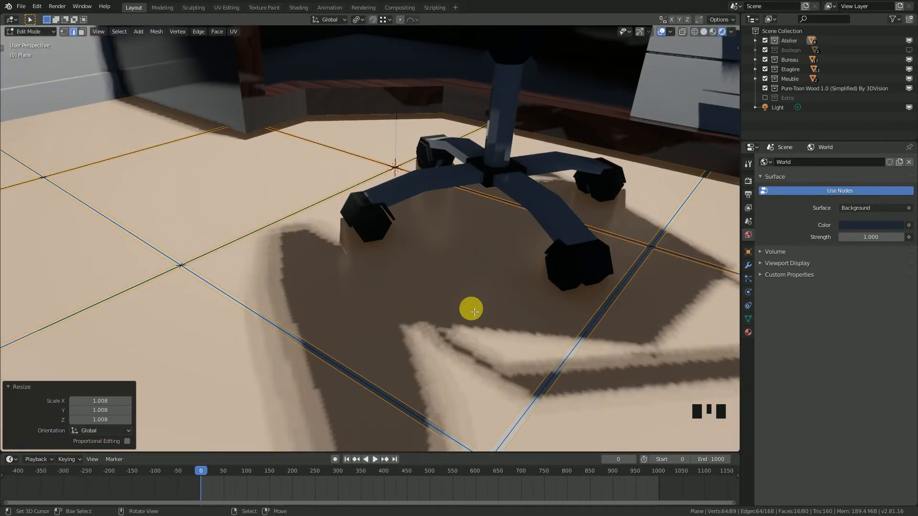
Raise the selected tile faces about 0.0064 m along the Z axis, above the joints
{"action": "key", "text": "g"}
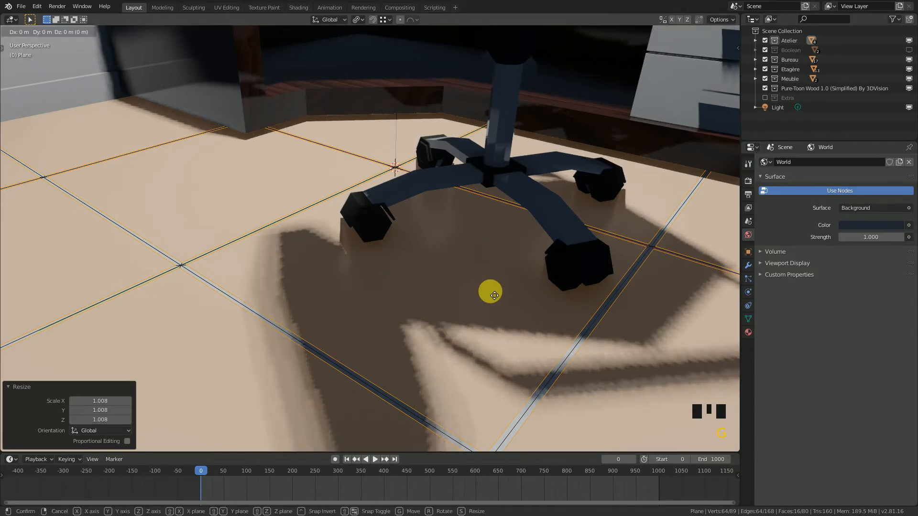
{"action": "key", "text": "z"}
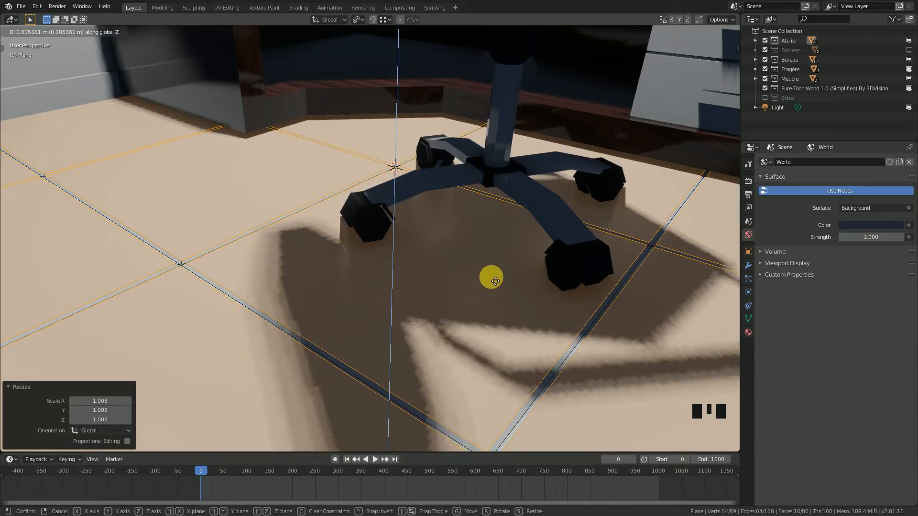
{"action": "left_click", "coordinate": [494, 281]}
{"action": "scroll", "coordinate": [494, 280], "scroll_direction": "down", "scroll_amount": 5}
{"action": "middle_click_drag", "start_coordinate": [454, 262], "coordinate": [451, 275]}
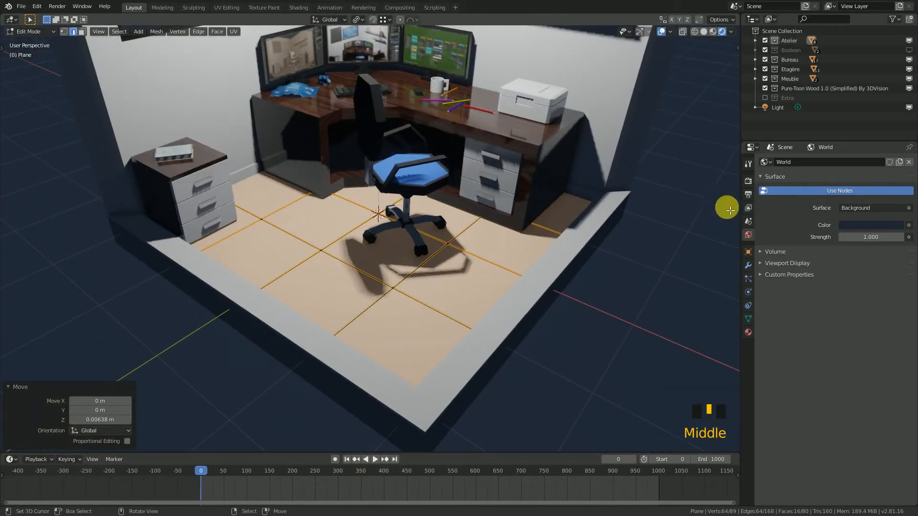
Give the floor plane the existing Blanc Glossy material, after trying Blanc Glossy.001
{"action": "left_click", "coordinate": [748, 331]}
{"action": "scroll", "coordinate": [408, 278], "scroll_direction": "up", "scroll_amount": 2}
{"action": "left_click", "coordinate": [765, 202]}
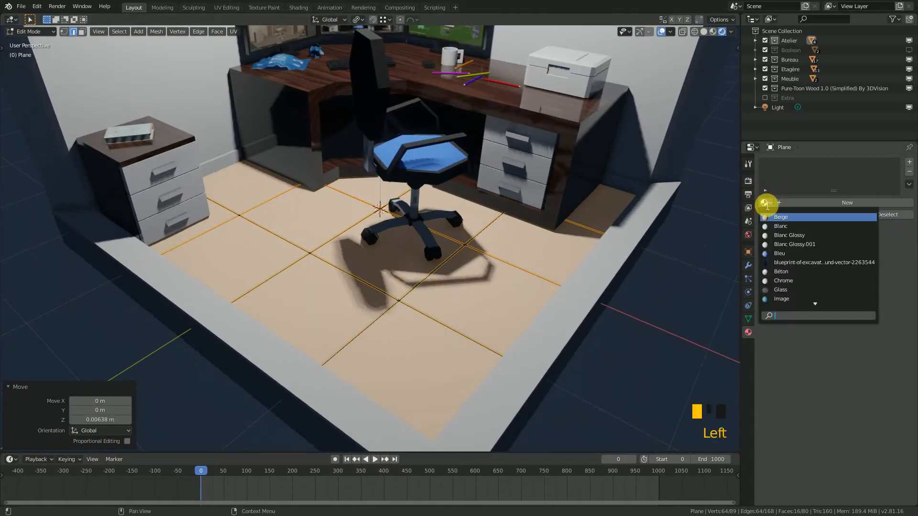
{"action": "left_click", "coordinate": [819, 244]}
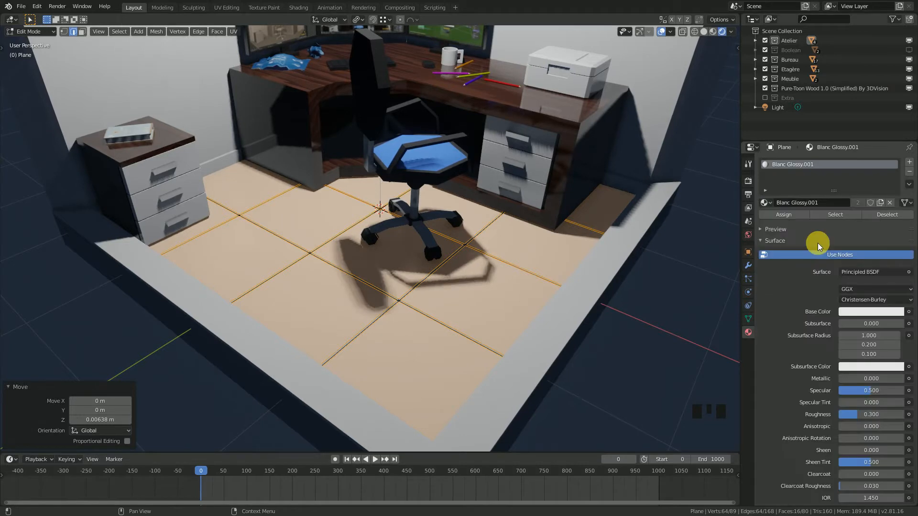
{"action": "left_click", "coordinate": [764, 203]}
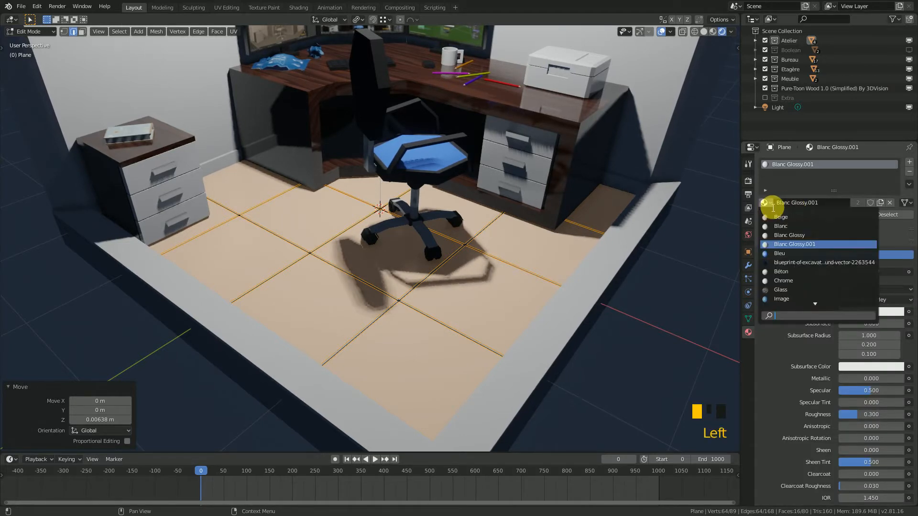
{"action": "left_click", "coordinate": [813, 235]}
{"action": "scroll", "coordinate": [339, 304], "scroll_direction": "up", "scroll_amount": 2}
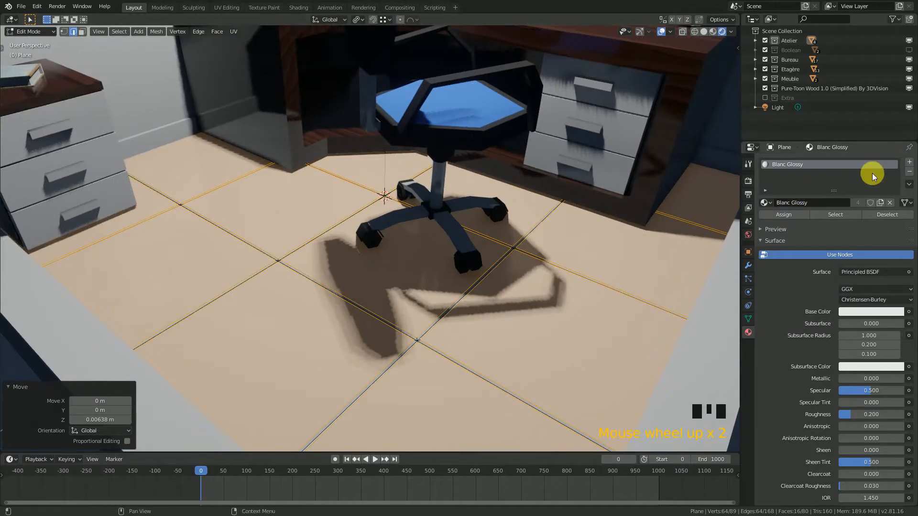
Add a second material slot to the floor plane and fill it with the existing Noir Glossy material
{"action": "left_click", "coordinate": [909, 162]}
{"action": "left_click", "coordinate": [764, 222]}
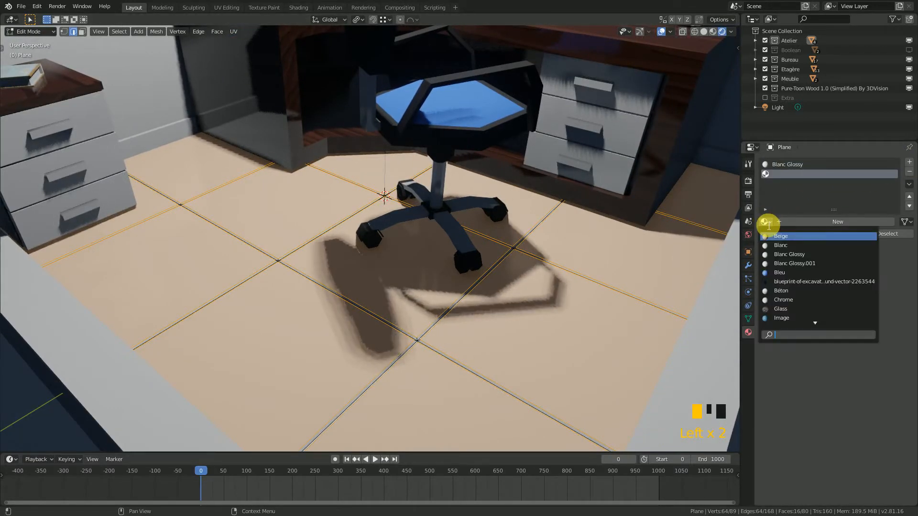
{"action": "type", "text": "noi"}
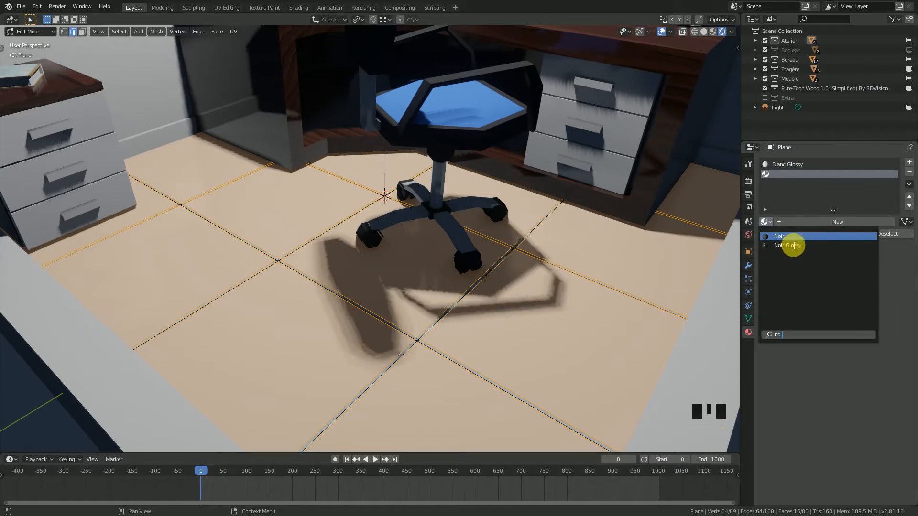
{"action": "left_click", "coordinate": [787, 245]}
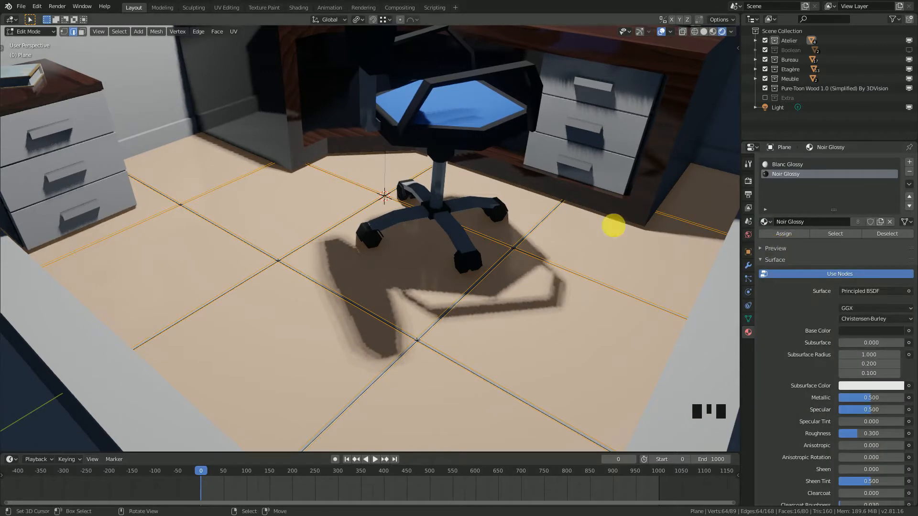
{"action": "scroll", "coordinate": [415, 259], "scroll_direction": "down", "scroll_amount": 2}
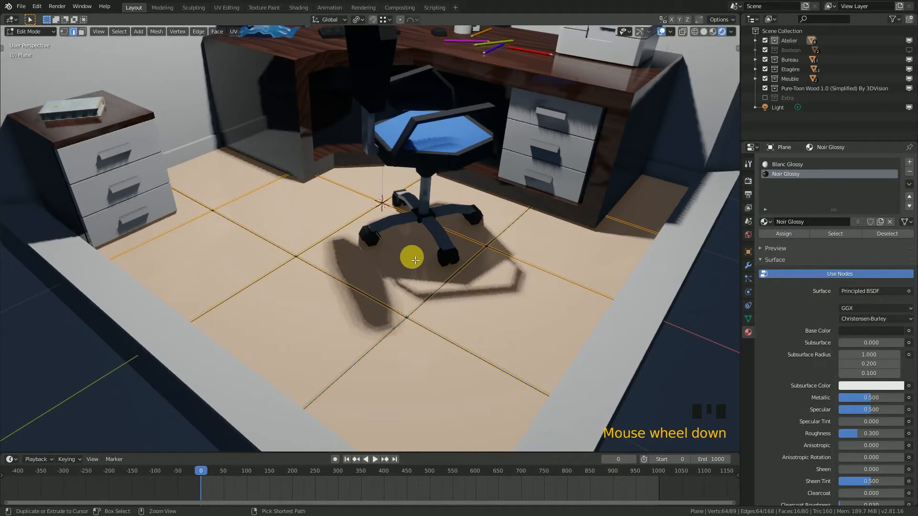
{"action": "key", "text": "ctrl+i"}
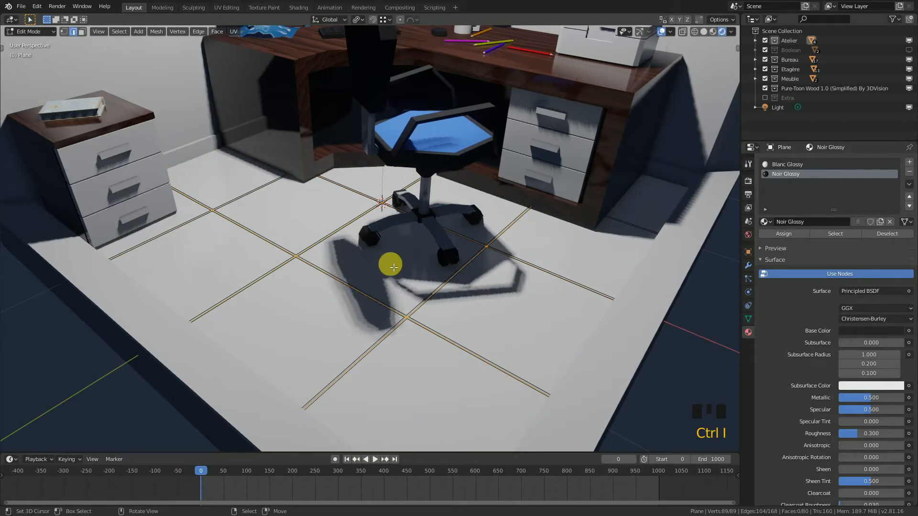
{"action": "scroll", "coordinate": [393, 267], "scroll_direction": "up", "scroll_amount": 2}
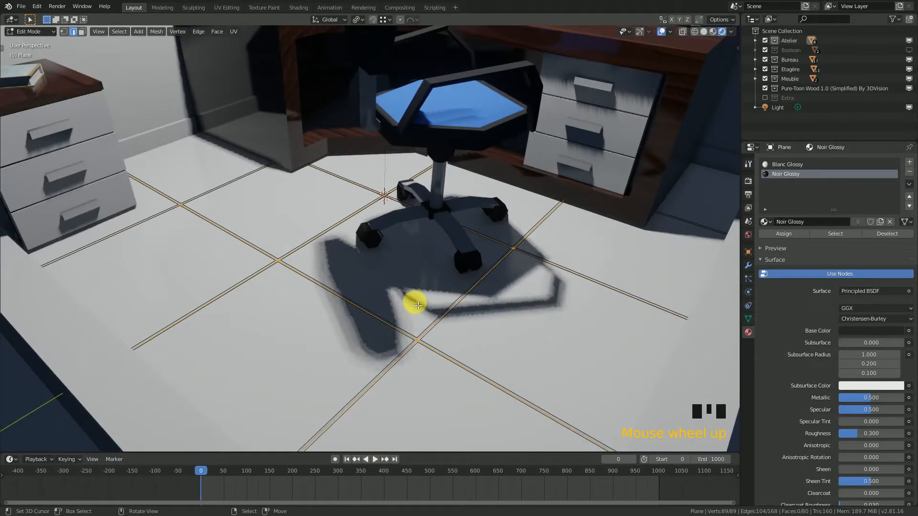
{"action": "key", "text": "ctrl+KP_Add"}
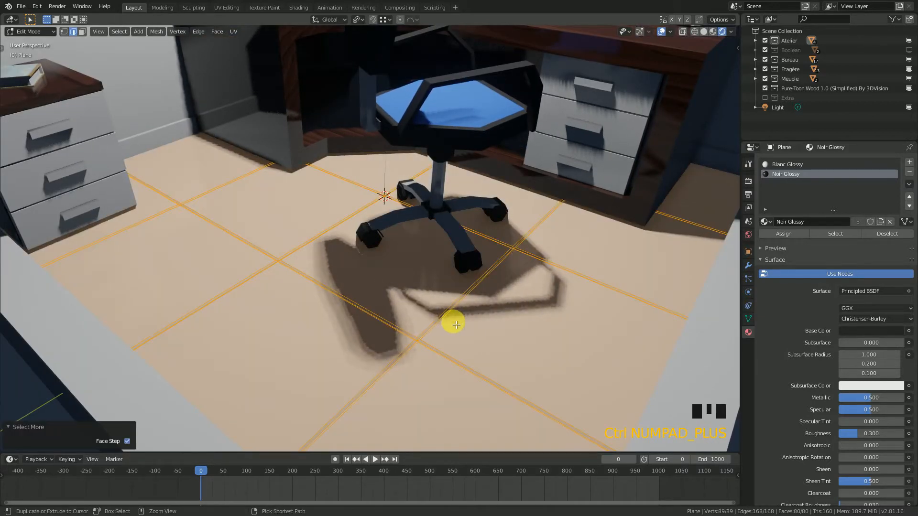
{"action": "key", "text": "ctrl+z"}
{"action": "scroll", "coordinate": [399, 328], "scroll_direction": "up", "scroll_amount": 3}
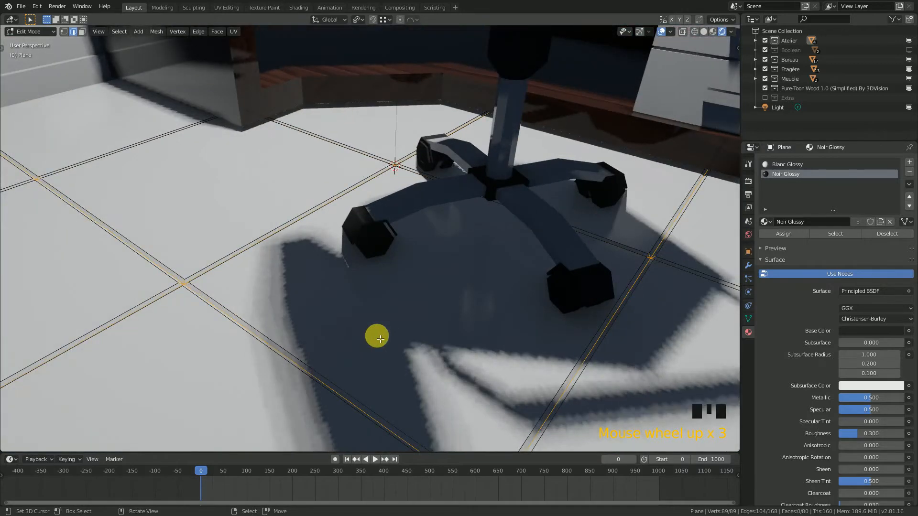
{"action": "scroll", "coordinate": [266, 204], "scroll_direction": "down", "scroll_amount": 2}
{"action": "key", "text": "ctrl+z"}
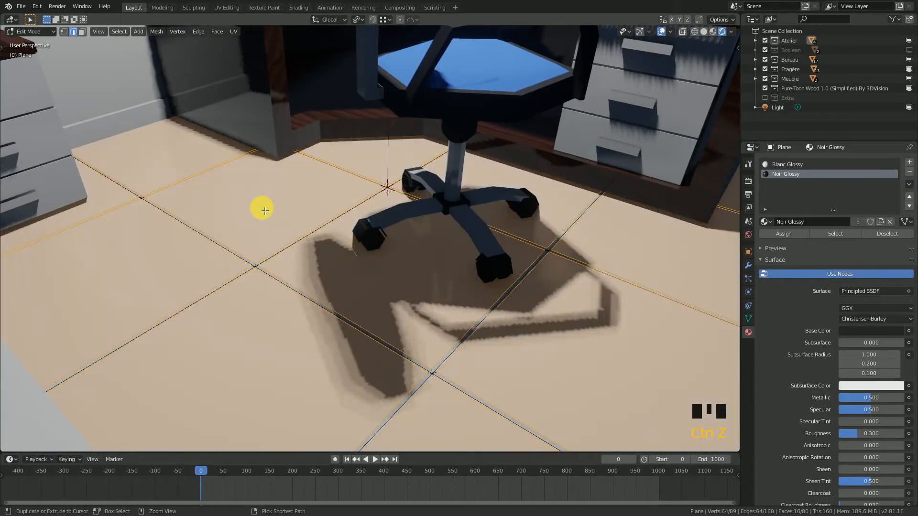
In face selection mode, invert the selection to the joints between the tiles, assign Noir Glossy to them, and return to Object Mode
{"action": "left_click", "coordinate": [81, 31]}
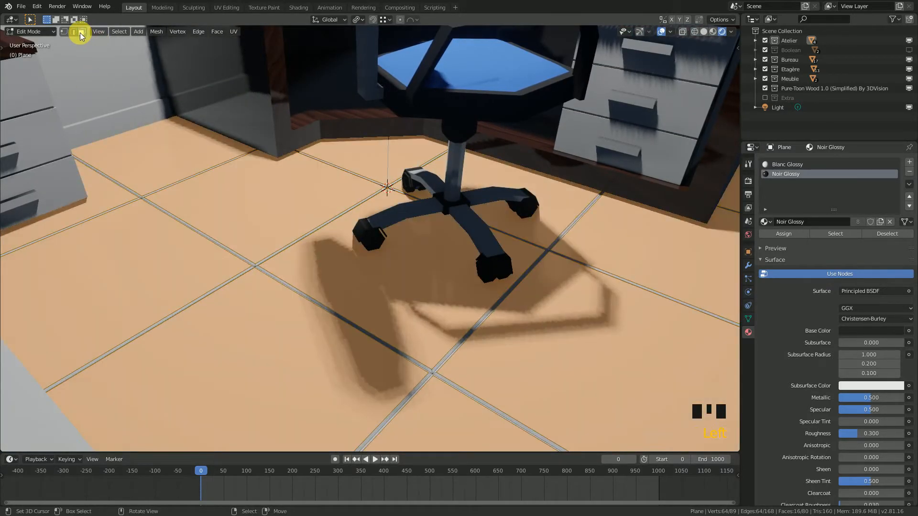
{"action": "key", "text": "ctrl+i"}
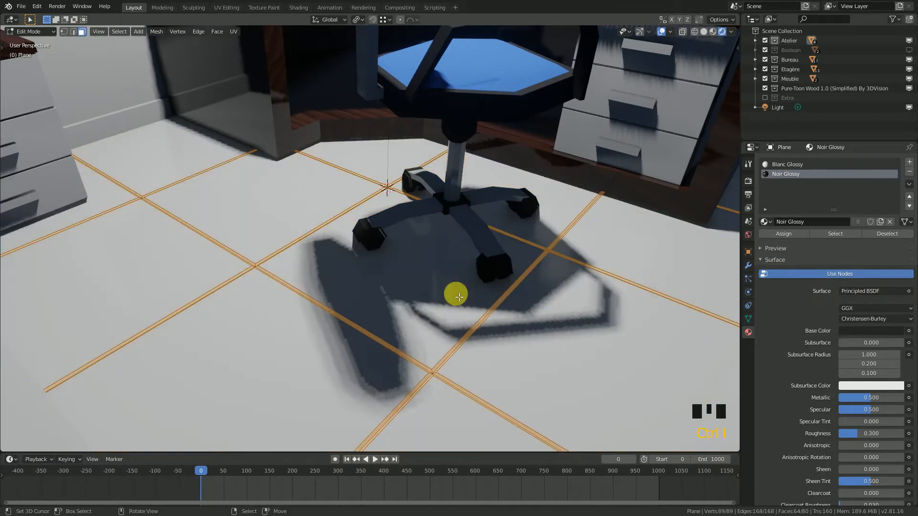
{"action": "left_click", "coordinate": [783, 234]}
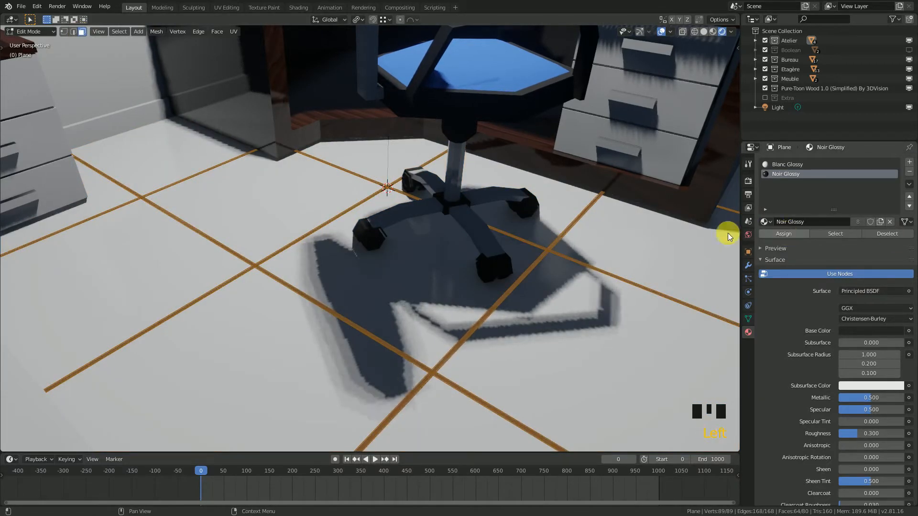
{"action": "scroll", "coordinate": [487, 282], "scroll_direction": "down", "scroll_amount": 4}
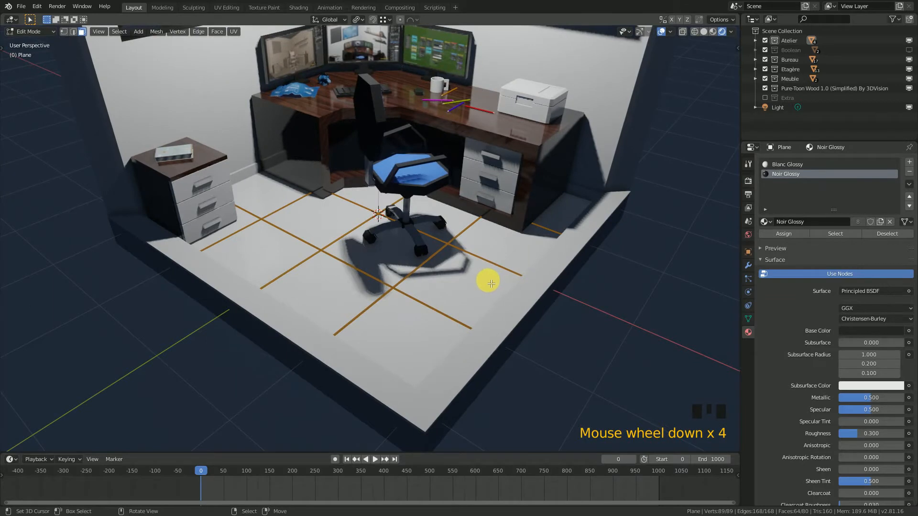
{"action": "key", "text": "Tab"}
{"action": "scroll", "coordinate": [478, 282], "scroll_direction": "down", "scroll_amount": 2}
{"action": "middle_click_drag", "start_coordinate": [436, 281], "coordinate": [475, 318]}
{"action": "scroll", "coordinate": [437, 312], "scroll_direction": "up", "scroll_amount": 2}
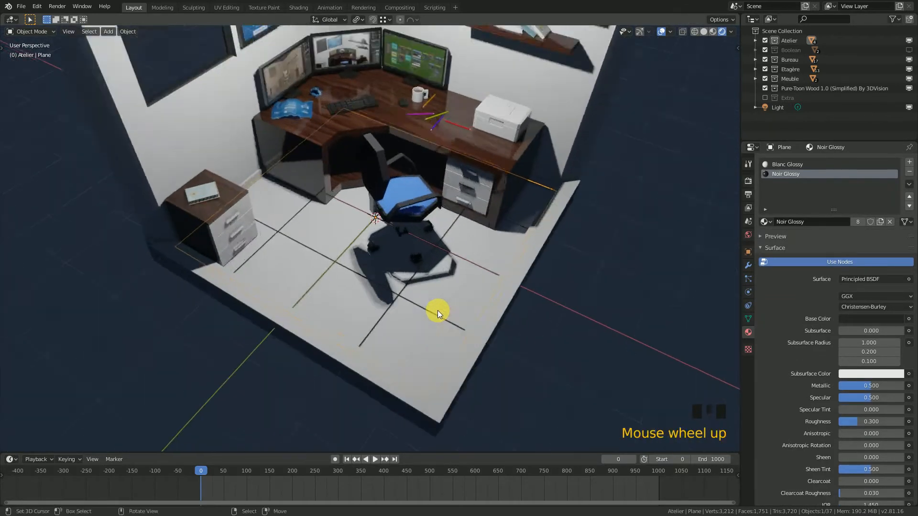
Hide the viewport overlays, make the Blanc Glossy slot active, and examine the tiled floor and the room
{"action": "scroll", "coordinate": [438, 311], "scroll_direction": "up", "scroll_amount": 1}
{"action": "left_click", "coordinate": [661, 31]}
{"action": "scroll", "coordinate": [493, 294], "scroll_direction": "up", "scroll_amount": 1}
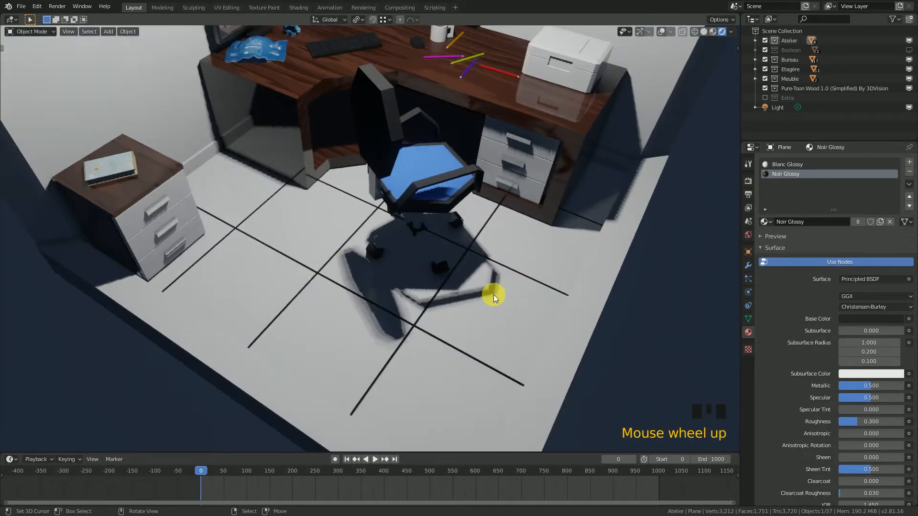
{"action": "middle_click_drag", "start_coordinate": [493, 294], "coordinate": [475, 270]}
{"action": "scroll", "coordinate": [621, 274], "scroll_direction": "up", "scroll_amount": 2}
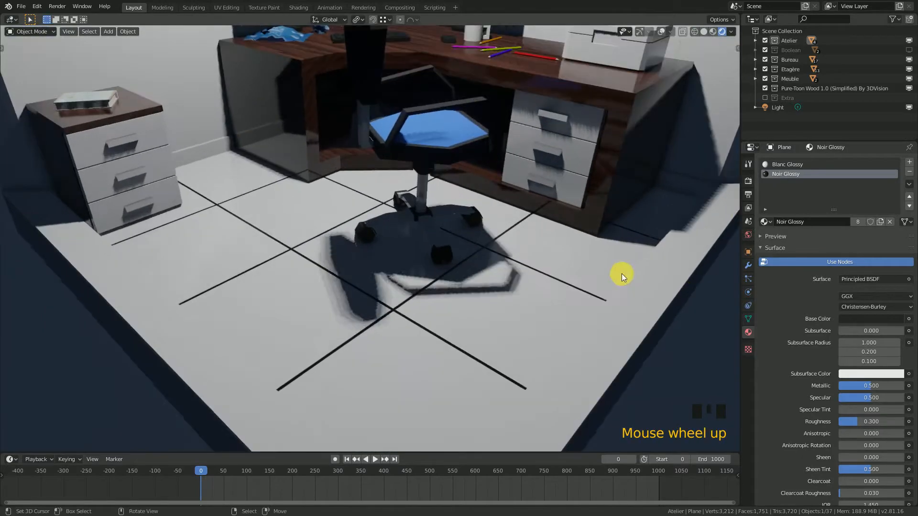
{"action": "left_click", "coordinate": [787, 164]}
{"action": "scroll", "coordinate": [538, 318], "scroll_direction": "down", "scroll_amount": 2}
{"action": "middle_click_drag", "start_coordinate": [537, 317], "coordinate": [544, 368], "text": "shift"}
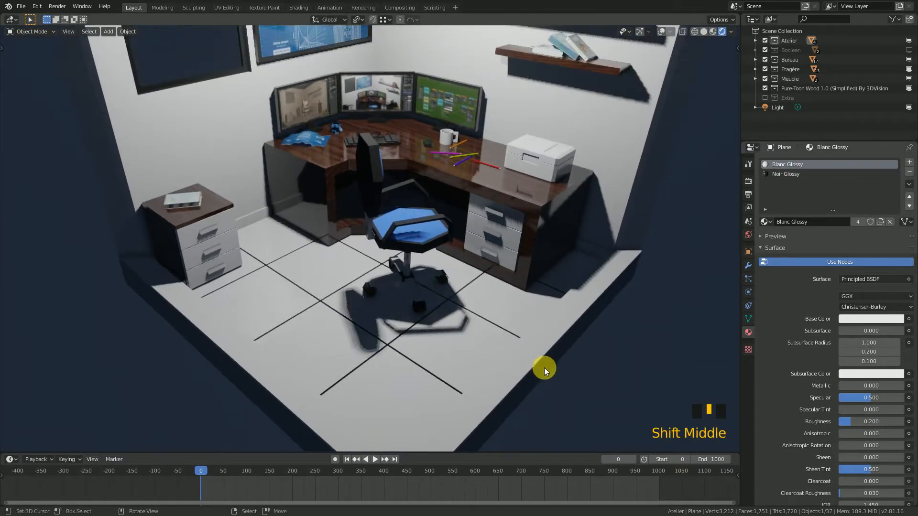
{"action": "middle_click_drag", "start_coordinate": [572, 285], "coordinate": [598, 316], "text": "shift"}
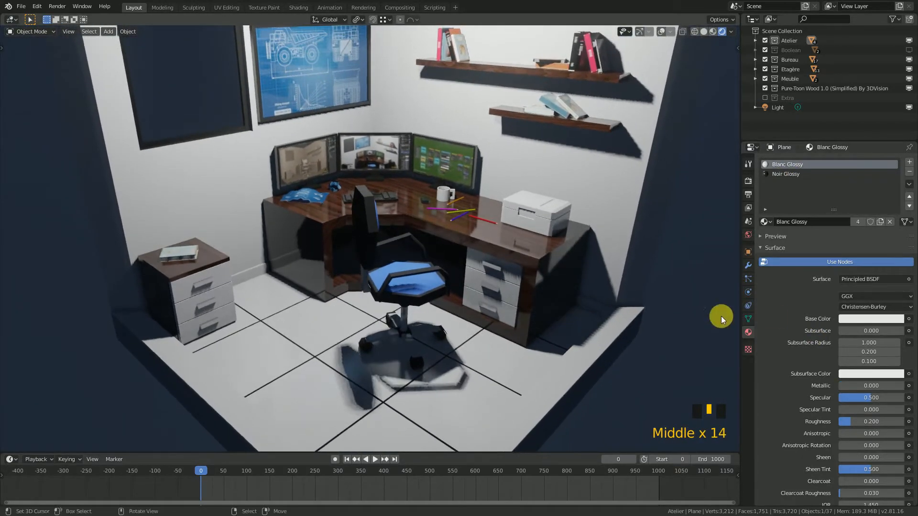
Try an orange base color on the Blanc Glossy material shared with the printer and drawers
{"action": "left_click", "coordinate": [860, 319]}
{"action": "left_click", "coordinate": [842, 242]}
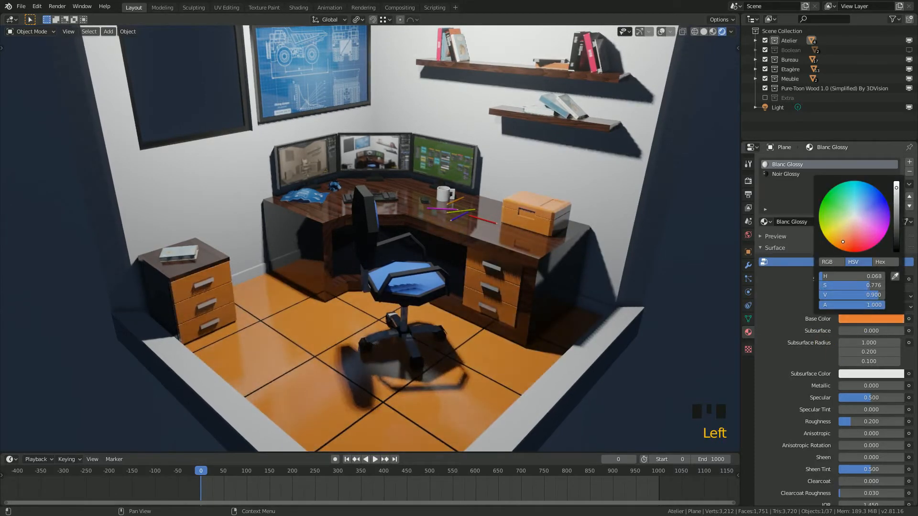
{"action": "left_click_drag", "start_coordinate": [842, 242], "coordinate": [849, 241]}
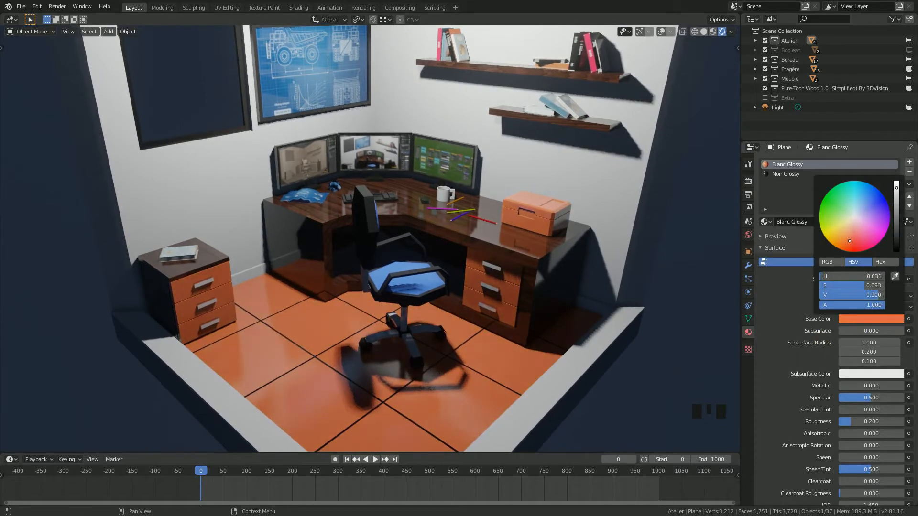
{"action": "key", "text": "Escape"}
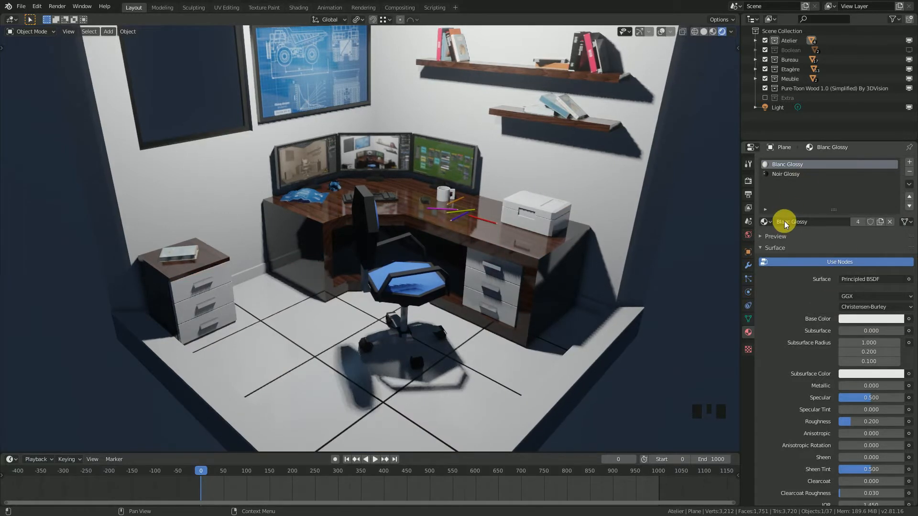
Switch the floor's tile material to Blanc Glossy.001 and set its base color to neutral white with saturation 0
{"action": "left_click", "coordinate": [767, 223]}
{"action": "left_click", "coordinate": [789, 264]}
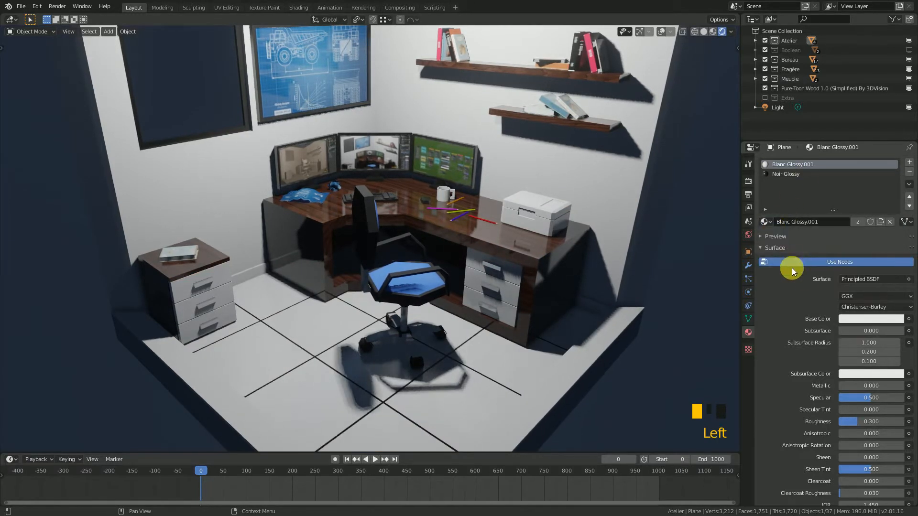
{"action": "left_click", "coordinate": [861, 319]}
{"action": "mouse_move", "coordinate": [836, 231]}
{"action": "left_mouse_down"}
{"action": "mouse_move", "coordinate": [868, 228]}
{"action": "mouse_move", "coordinate": [864, 213]}
{"action": "mouse_move", "coordinate": [849, 212]}
{"action": "mouse_move", "coordinate": [862, 227]}
{"action": "mouse_move", "coordinate": [854, 216]}
{"action": "left_mouse_up"}
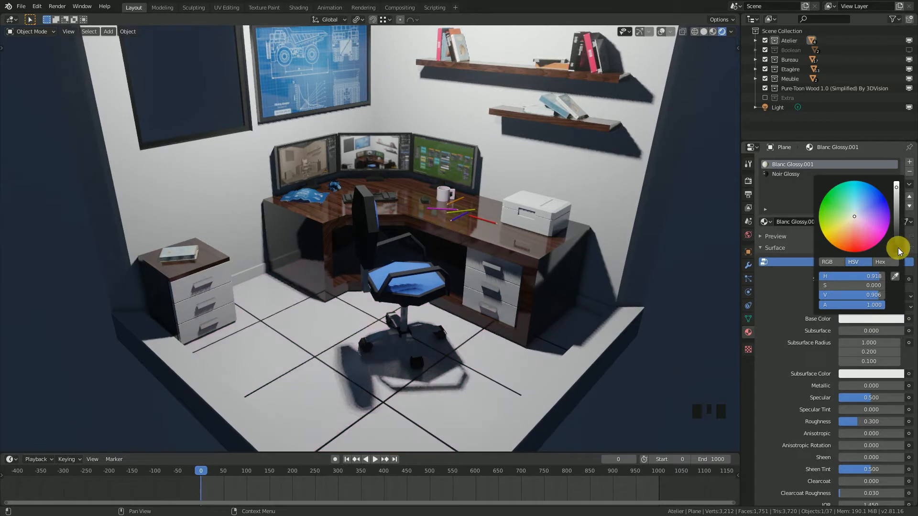
Show the viewport overlays again and switch the mug on the desk to the existing Blanc Glossy material
{"action": "right_click", "coordinate": [443, 193]}
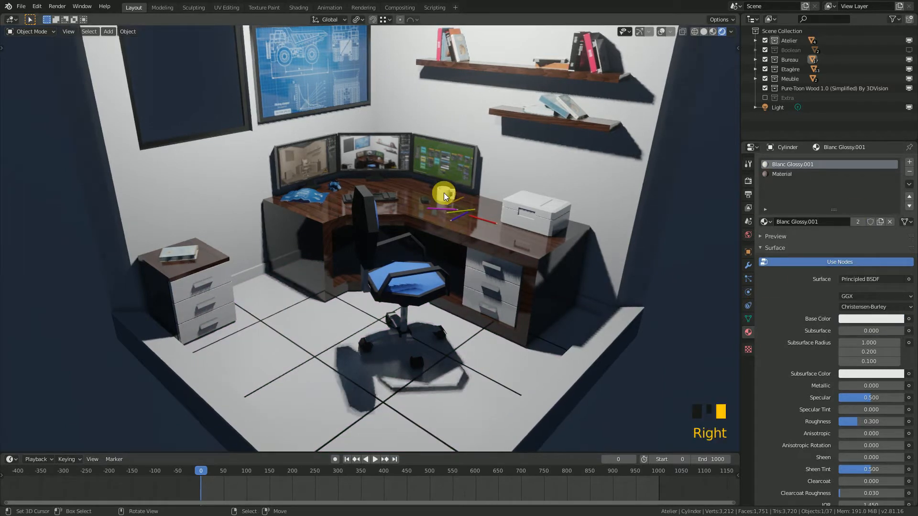
{"action": "left_click", "coordinate": [660, 31]}
{"action": "left_click_drag", "start_coordinate": [763, 221], "coordinate": [795, 253]}
Select the floor plane again and rename its Blanc Glossy.001 material to Blanc Glossy 2
{"action": "right_click", "coordinate": [523, 368]}
{"action": "right_click", "coordinate": [523, 368]}
{"action": "right_click", "coordinate": [523, 368]}
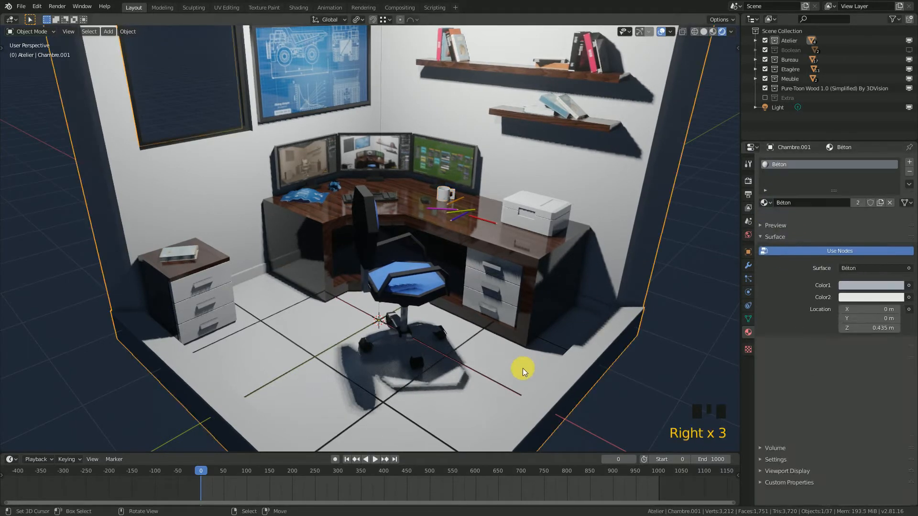
{"action": "right_click", "coordinate": [522, 366]}
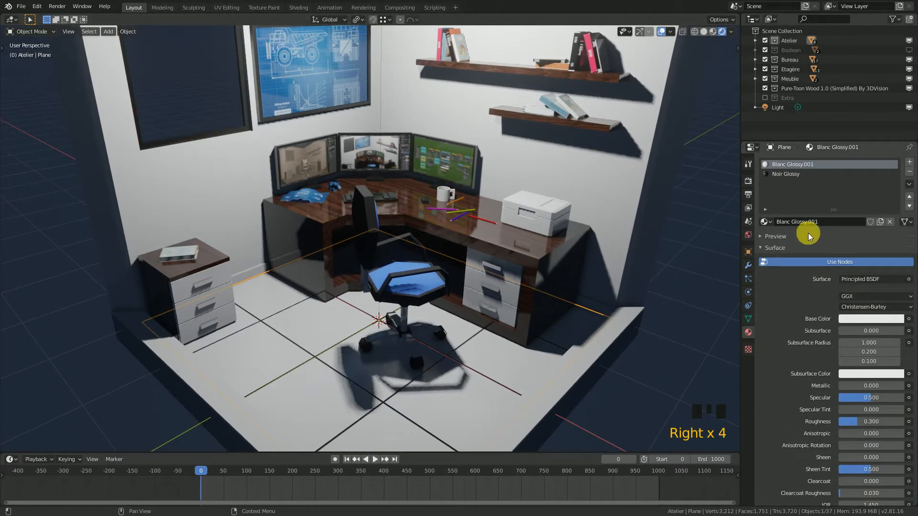
{"action": "left_click", "coordinate": [829, 228]}
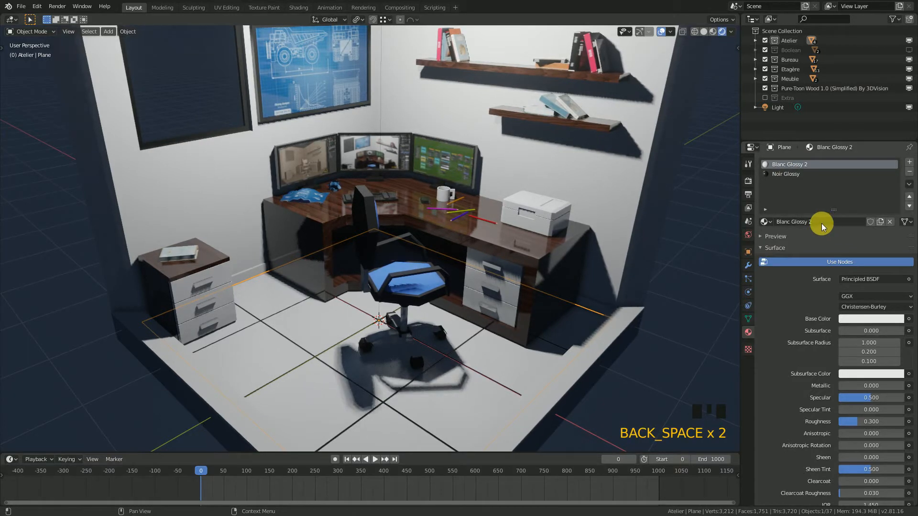
Set the Blanc Glossy 2 roughness to 0 and its metallic value to 0.3, and hide the viewport overlays
{"action": "scroll", "coordinate": [839, 391], "scroll_direction": "down", "scroll_amount": 2}
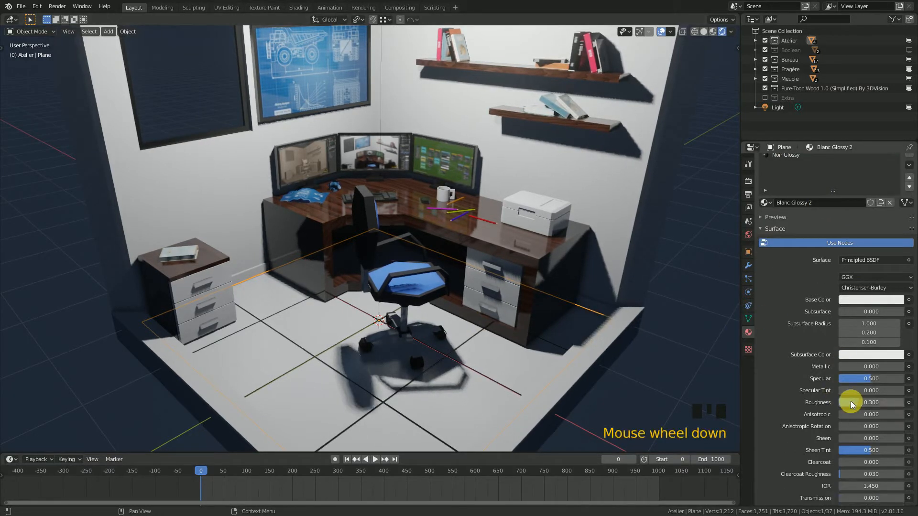
{"action": "left_click_drag", "start_coordinate": [871, 402], "coordinate": [841, 402]}
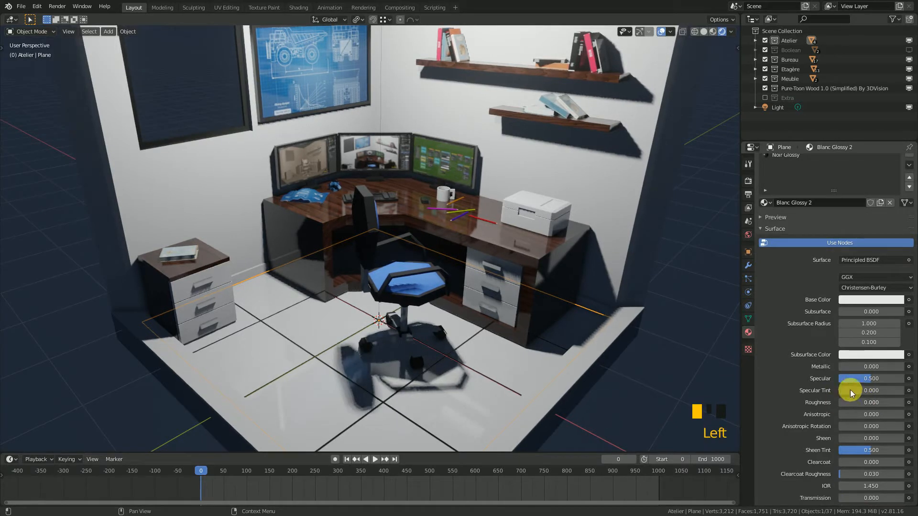
{"action": "left_click_drag", "start_coordinate": [857, 369], "coordinate": [870, 369]}
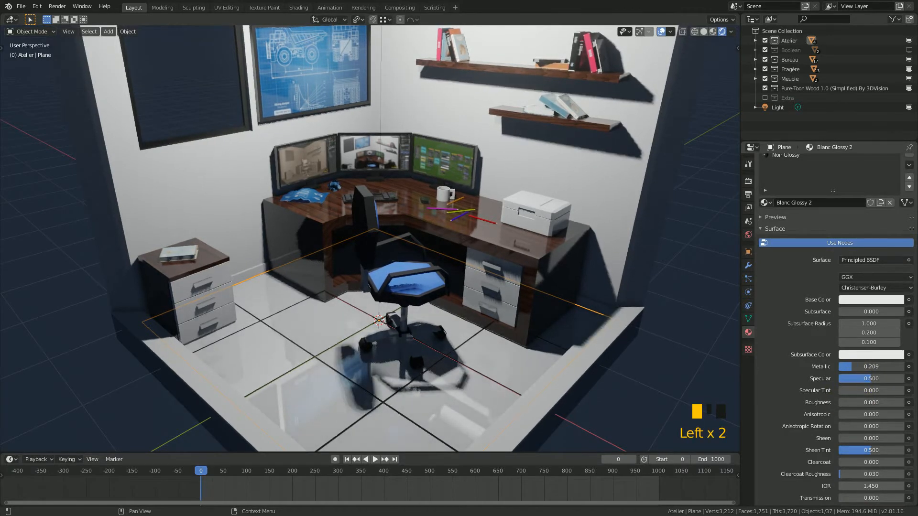
{"action": "type", "text": ".3"}
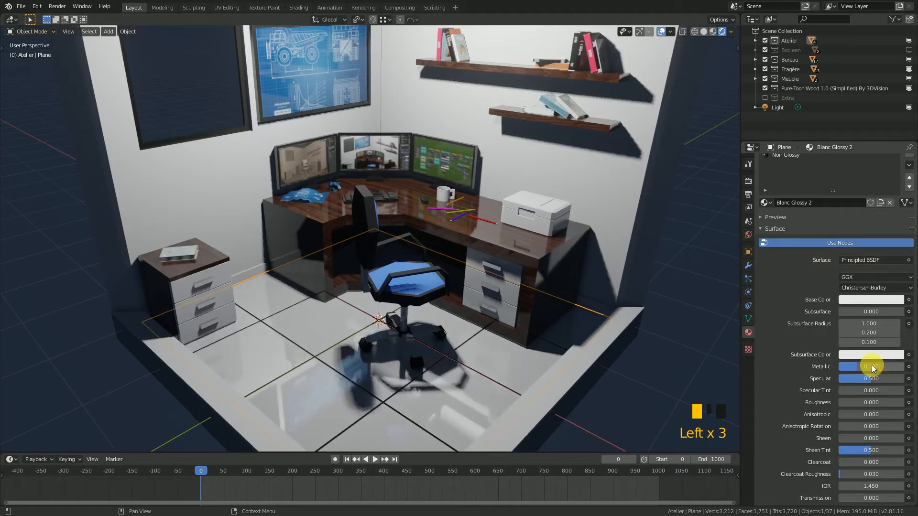
{"action": "key", "text": "Return"}
{"action": "scroll", "coordinate": [347, 318], "scroll_direction": "down", "scroll_amount": 2}
{"action": "middle_click_drag", "start_coordinate": [347, 317], "coordinate": [365, 289], "text": "shift"}
{"action": "scroll", "coordinate": [435, 249], "scroll_direction": "up", "scroll_amount": 2}
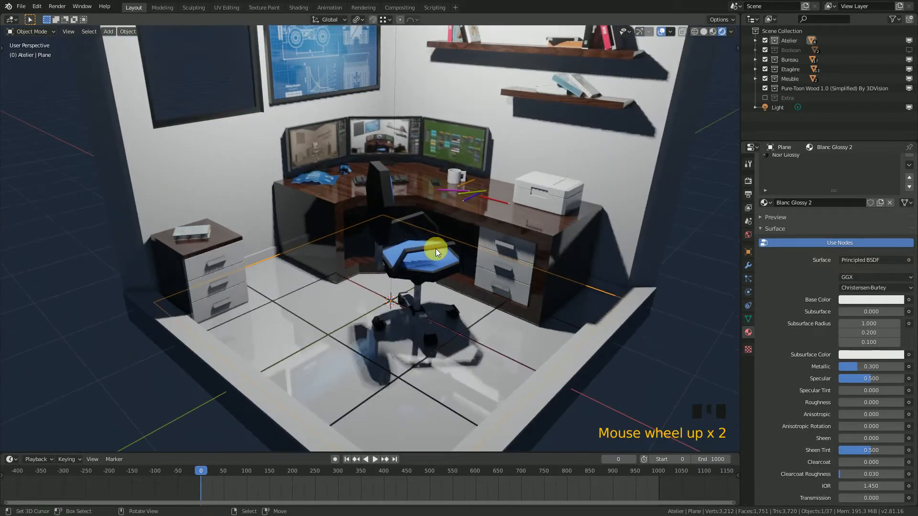
{"action": "left_click", "coordinate": [659, 31]}
{"action": "middle_click_drag", "start_coordinate": [500, 257], "coordinate": [550, 261]}
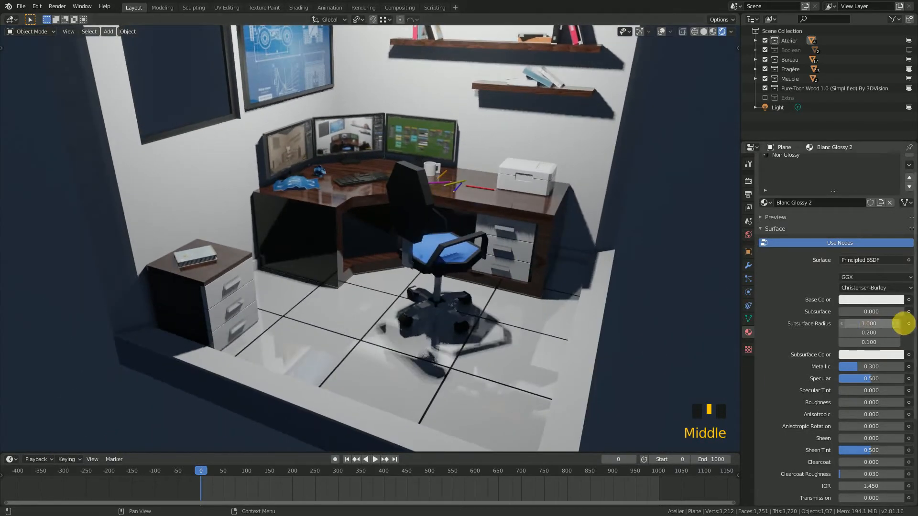
Try a light orange base color on the floor's Blanc Glossy 2 material, and bring it back to white
{"action": "left_click", "coordinate": [876, 301]}
{"action": "left_click", "coordinate": [848, 211]}
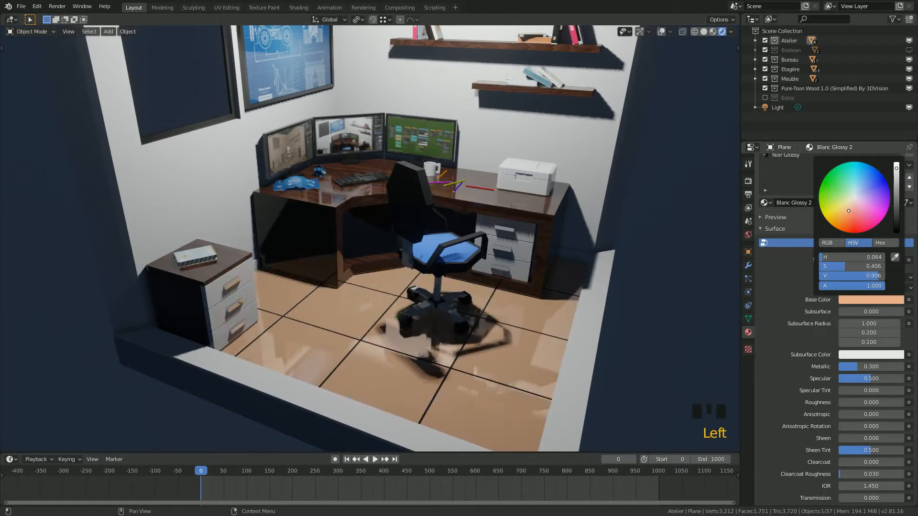
{"action": "mouse_move", "coordinate": [848, 211]}
{"action": "left_mouse_down"}
{"action": "mouse_move", "coordinate": [862, 192]}
{"action": "mouse_move", "coordinate": [851, 205]}
{"action": "mouse_move", "coordinate": [856, 199]}
{"action": "left_mouse_up"}
Switch to the camera view and save the file
{"action": "scroll", "coordinate": [468, 290], "scroll_direction": "down", "scroll_amount": 2}
{"action": "mouse_move", "coordinate": [468, 291]}
{"action": "middle_mouse_down"}
{"action": "mouse_move", "coordinate": [414, 310]}
{"action": "mouse_move", "coordinate": [459, 302]}
{"action": "mouse_move", "coordinate": [481, 283]}
{"action": "middle_mouse_up"}
{"action": "scroll", "coordinate": [412, 312], "scroll_direction": "up", "scroll_amount": 2}
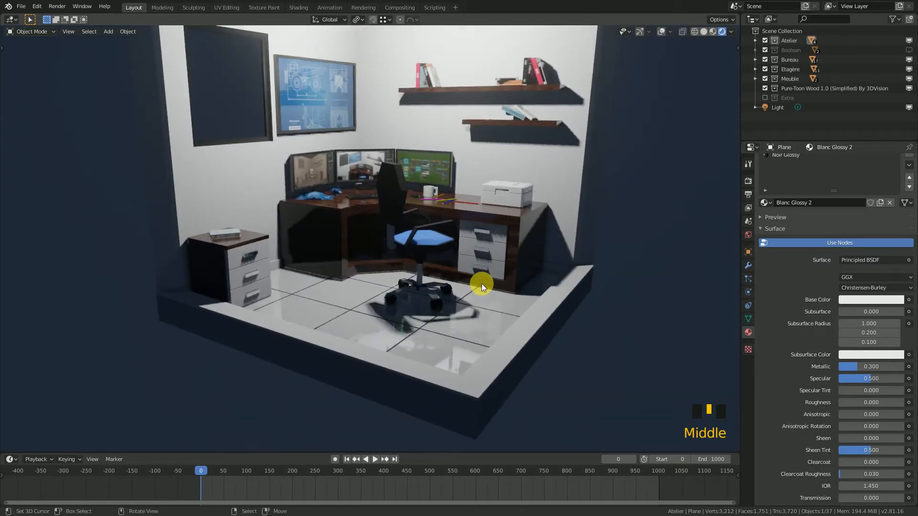
{"action": "key", "text": "KP_0"}
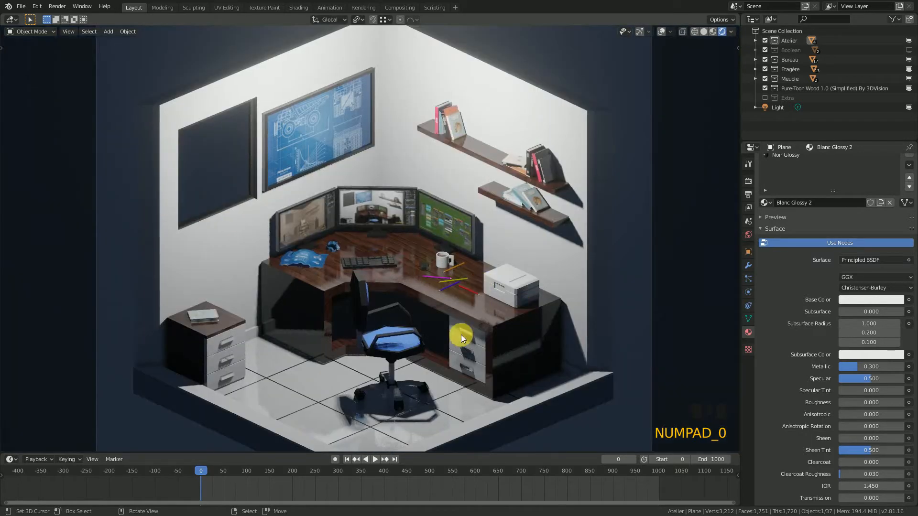
{"action": "key", "text": "ctrl+s"}
{"action": "middle_click_drag", "start_coordinate": [460, 334], "coordinate": [428, 296], "text": "shift"}
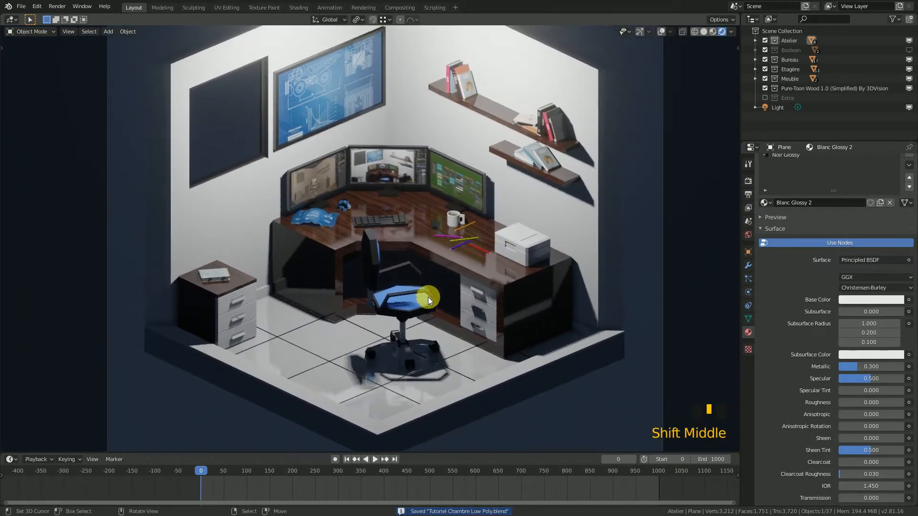
Try lowering the Z location in the room walls' Béton material to about -0.355 m
{"action": "right_click", "coordinate": [598, 224]}
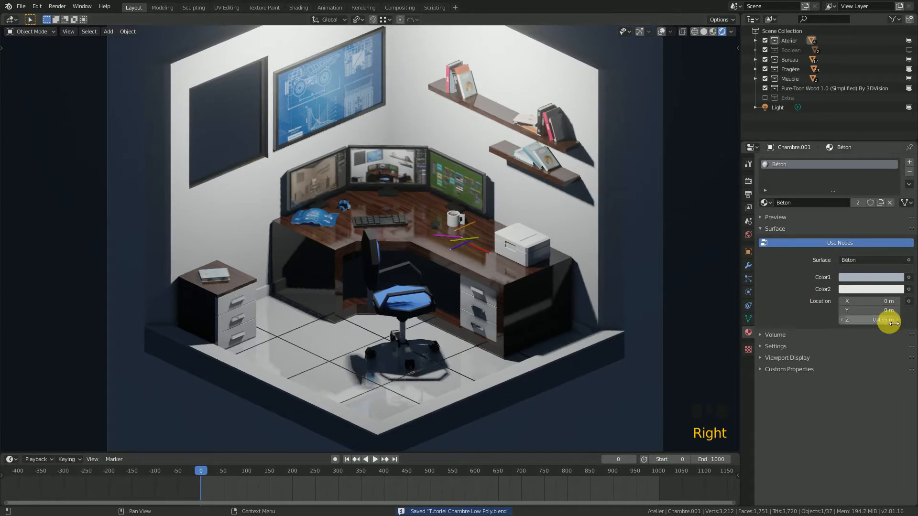
{"action": "left_click_drag", "start_coordinate": [893, 324], "coordinate": [832, 324]}
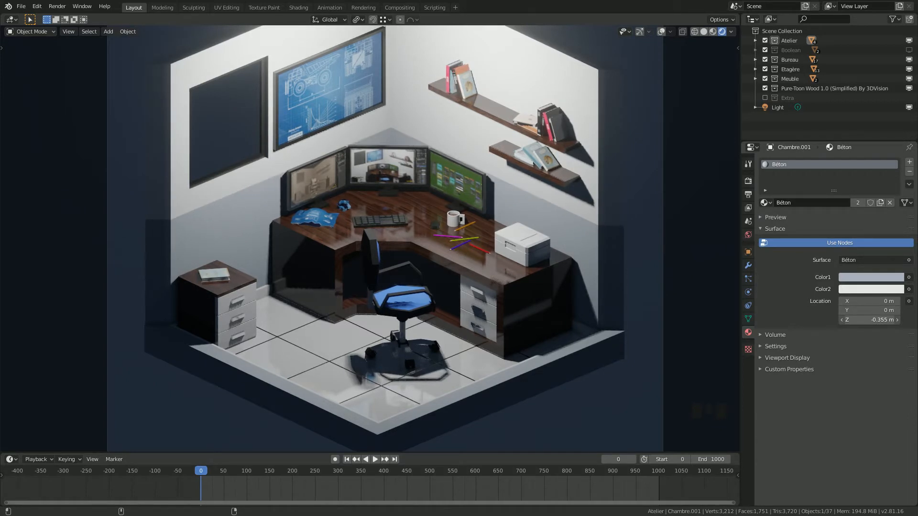
{"action": "mouse_move", "coordinate": [881, 319]}
{"action": "left_mouse_down"}
{"action": "mouse_move", "coordinate": [893, 320]}
{"action": "mouse_move", "coordinate": [882, 312]}
{"action": "mouse_move", "coordinate": [856, 320]}
{"action": "mouse_move", "coordinate": [882, 321]}
{"action": "left_mouse_up"}
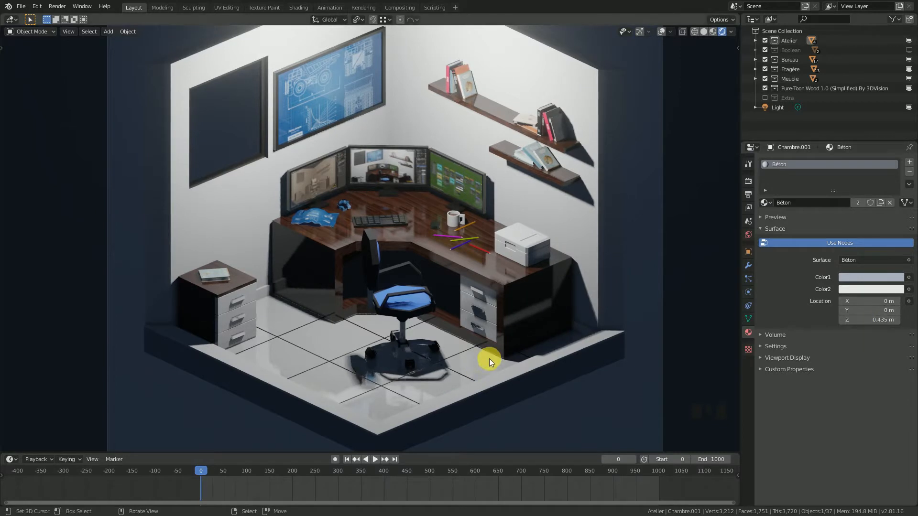
Select the floor plane and raise the Blanc Glossy 2 base color to pure white with a value of 1
{"action": "right_click", "coordinate": [339, 335]}
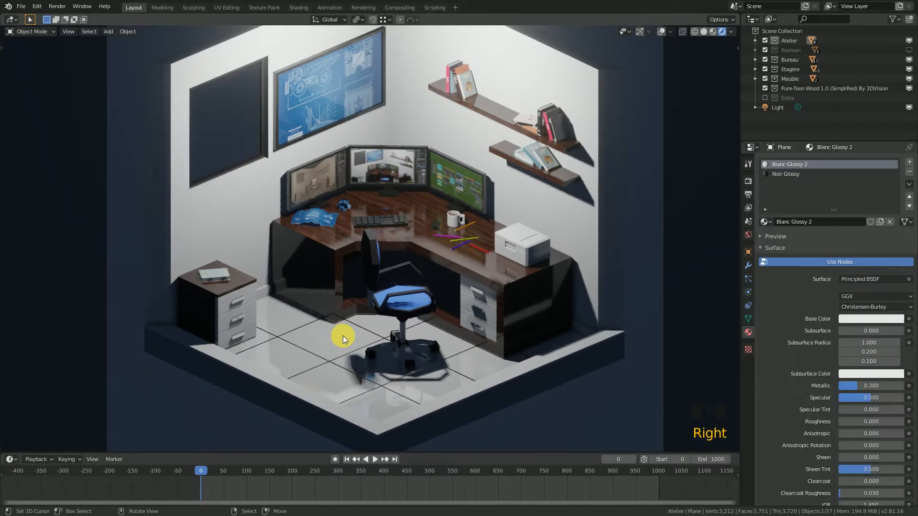
{"action": "left_click", "coordinate": [849, 320]}
{"action": "left_click_drag", "start_coordinate": [896, 187], "coordinate": [896, 181]}
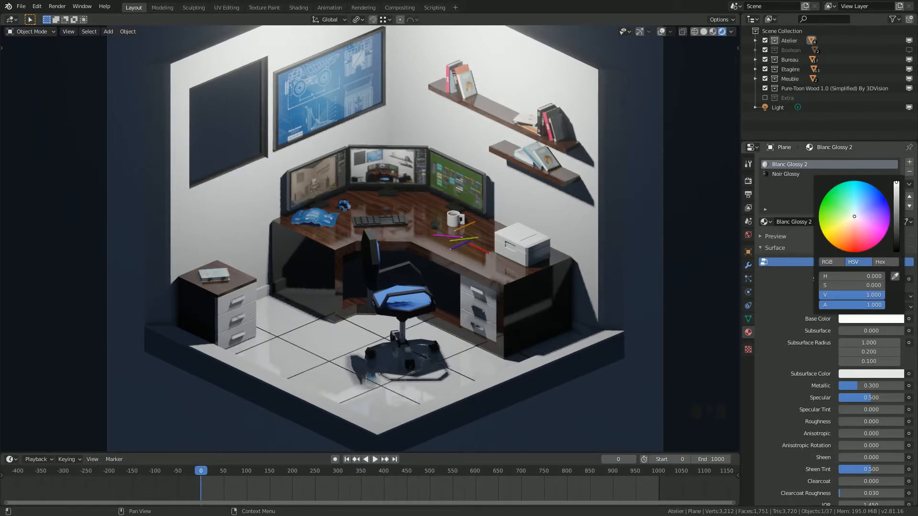
{"action": "mouse_move", "coordinate": [896, 182]}
{"action": "left_mouse_down"}
{"action": "mouse_move", "coordinate": [896, 238]}
{"action": "mouse_move", "coordinate": [896, 182]}
{"action": "left_mouse_up"}
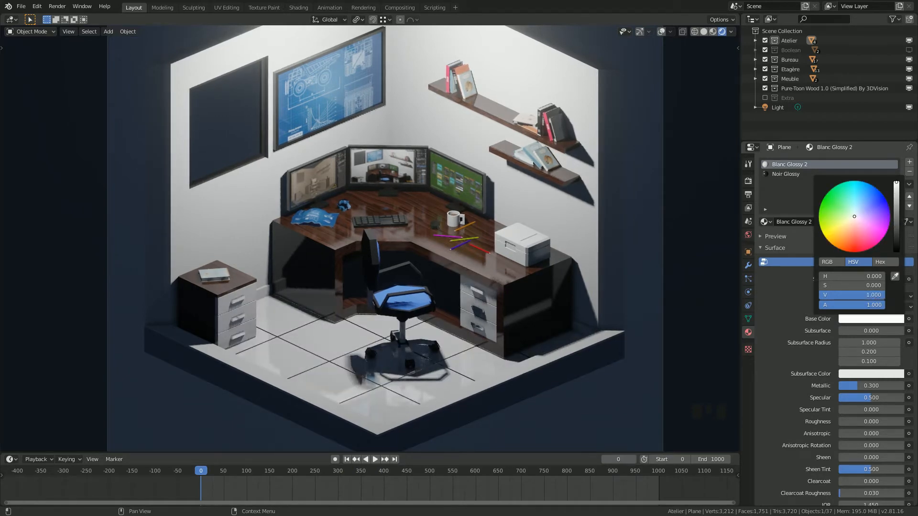
{"action": "scroll", "coordinate": [446, 242], "scroll_direction": "down", "scroll_amount": 2}
{"action": "scroll", "coordinate": [433, 263], "scroll_direction": "up", "scroll_amount": 2}
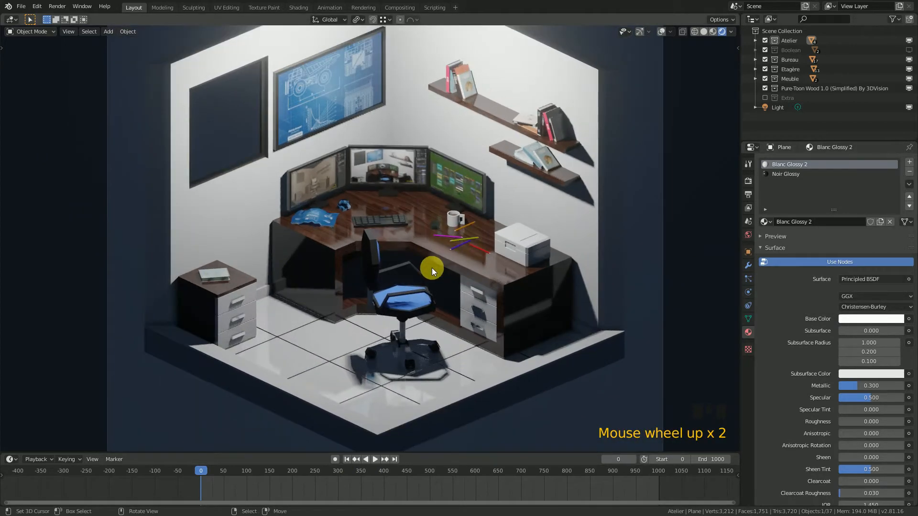
Collapse the surface settings of the floor material and save the file
{"action": "left_click", "coordinate": [762, 249]}
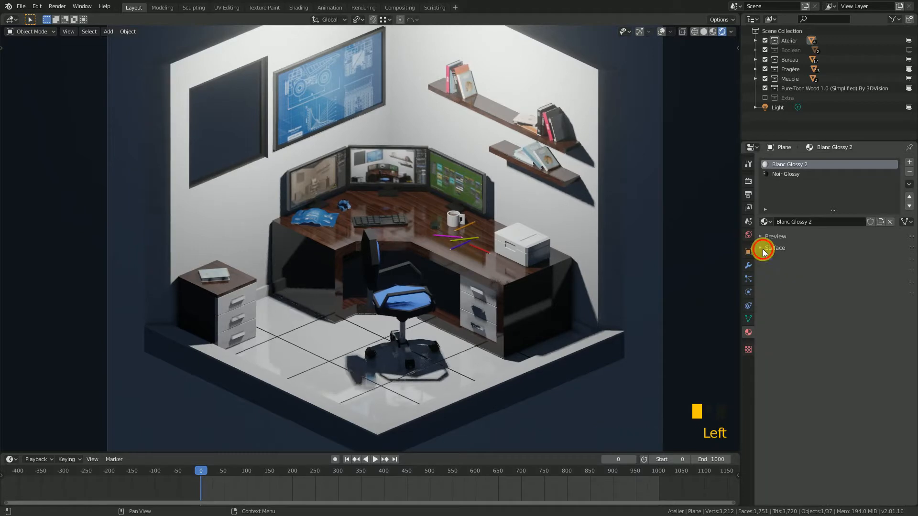
{"action": "scroll", "coordinate": [474, 329], "scroll_direction": "down", "scroll_amount": 2}
{"action": "mouse_move", "coordinate": [474, 329]}
{"action": "middle_mouse_down"}
{"action": "mouse_move", "coordinate": [376, 334]}
{"action": "mouse_move", "coordinate": [369, 362]}
{"action": "mouse_move", "coordinate": [426, 322]}
{"action": "mouse_move", "coordinate": [471, 321]}
{"action": "middle_mouse_up"}
{"action": "scroll", "coordinate": [375, 362], "scroll_direction": "up", "scroll_amount": 2}
{"action": "scroll", "coordinate": [466, 323], "scroll_direction": "down", "scroll_amount": 3}
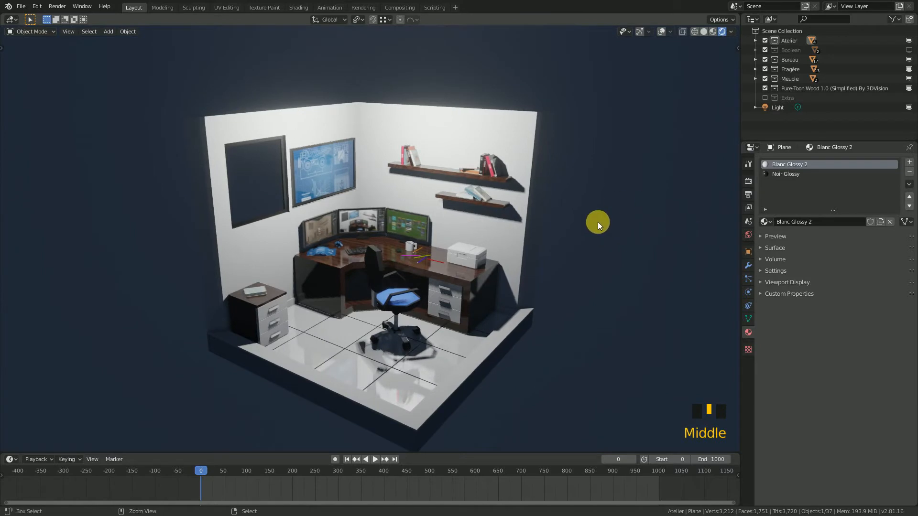
{"action": "key", "text": "ctrl+s"}
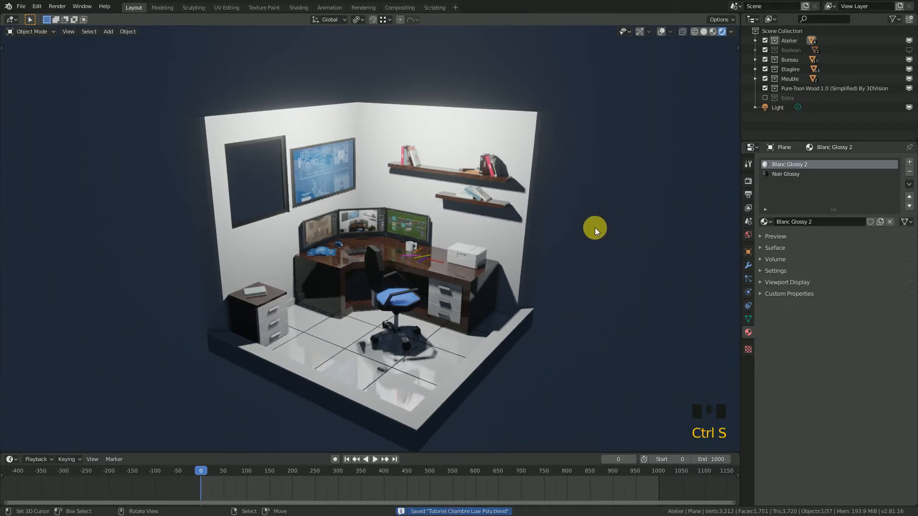
Deselect all objects by making the Scene Collection active, and return to the camera view
{"action": "left_click", "coordinate": [775, 33]}
{"action": "scroll", "coordinate": [501, 281], "scroll_direction": "down", "scroll_amount": 3}
{"action": "middle_click_drag", "start_coordinate": [500, 282], "coordinate": [484, 285], "text": "shift"}
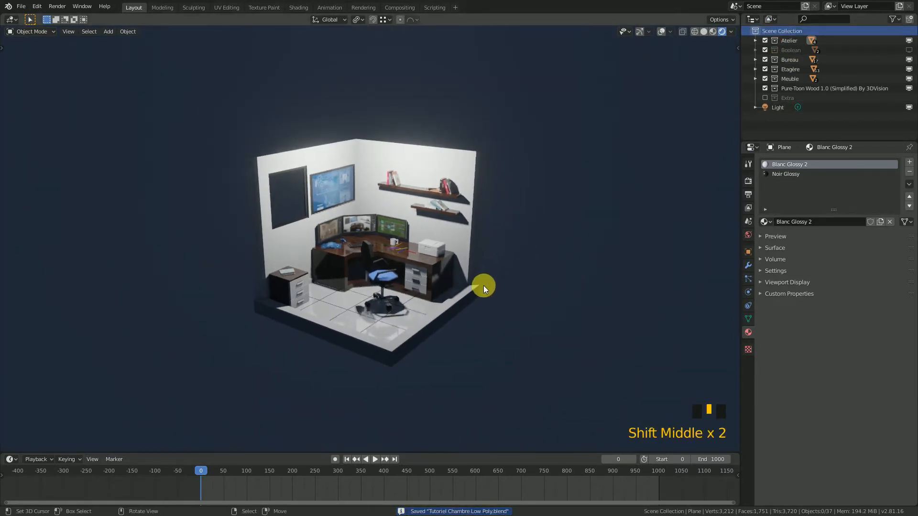
{"action": "key", "text": "KP_0"}
{"action": "scroll", "coordinate": [463, 313], "scroll_direction": "up", "scroll_amount": 2}
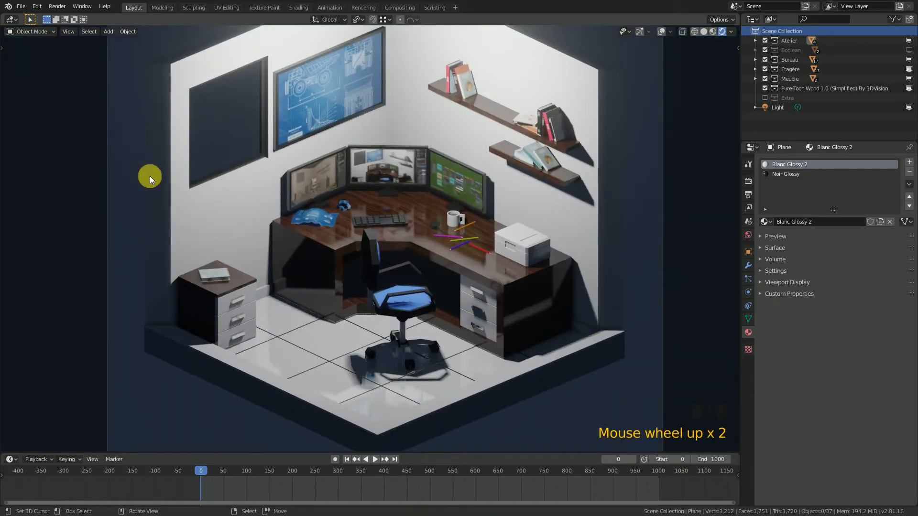
Append the Turntable-Rig Pro 1.0 collection from Turntable-Rig Pro 1.0.blend in the Rig Kit folder
{"action": "key", "text": "F4"}
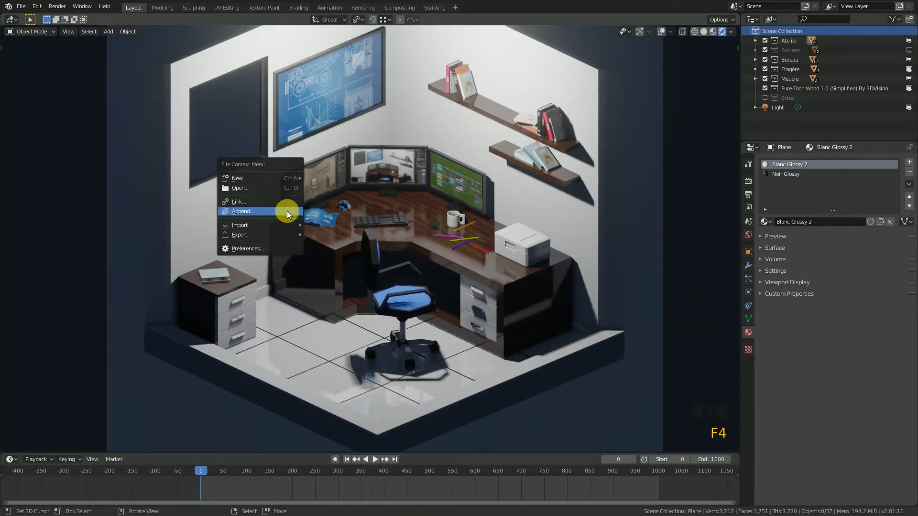
{"action": "left_click", "coordinate": [287, 211]}
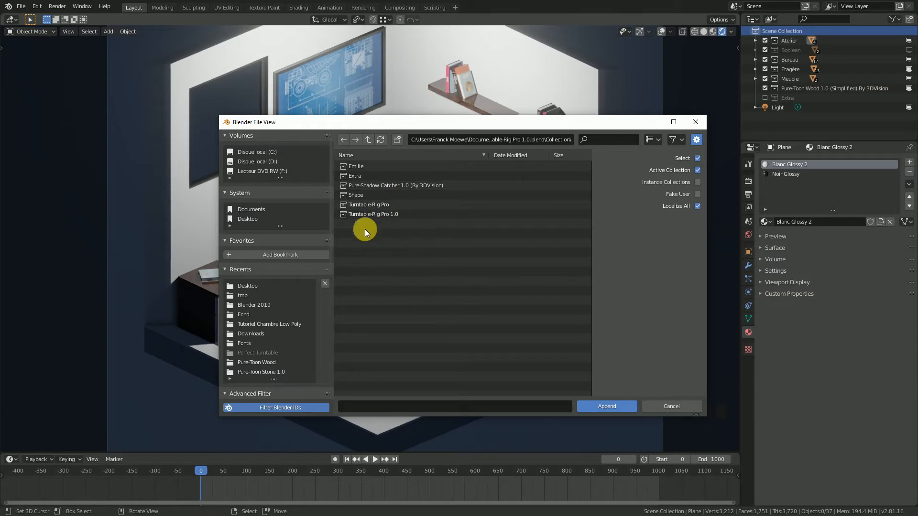
{"action": "left_click", "coordinate": [395, 214]}
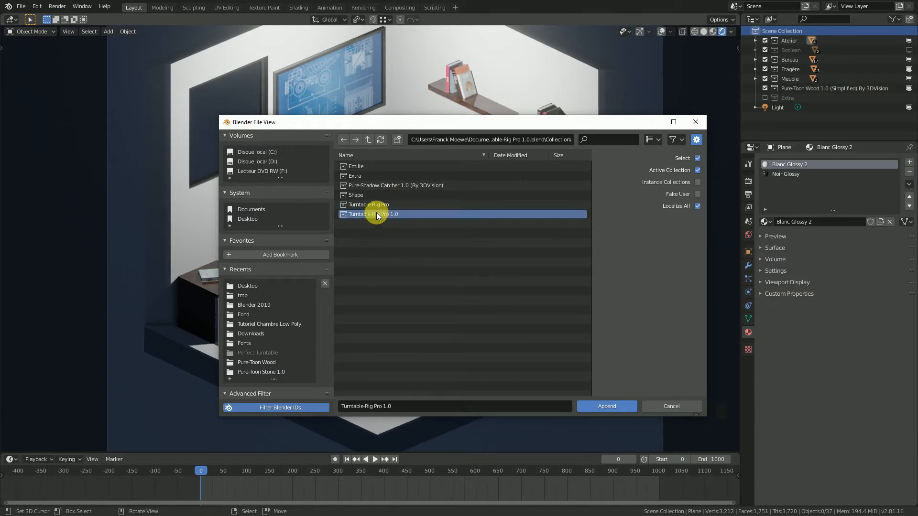
{"action": "left_click", "coordinate": [369, 139]}
{"action": "left_click", "coordinate": [368, 140]}
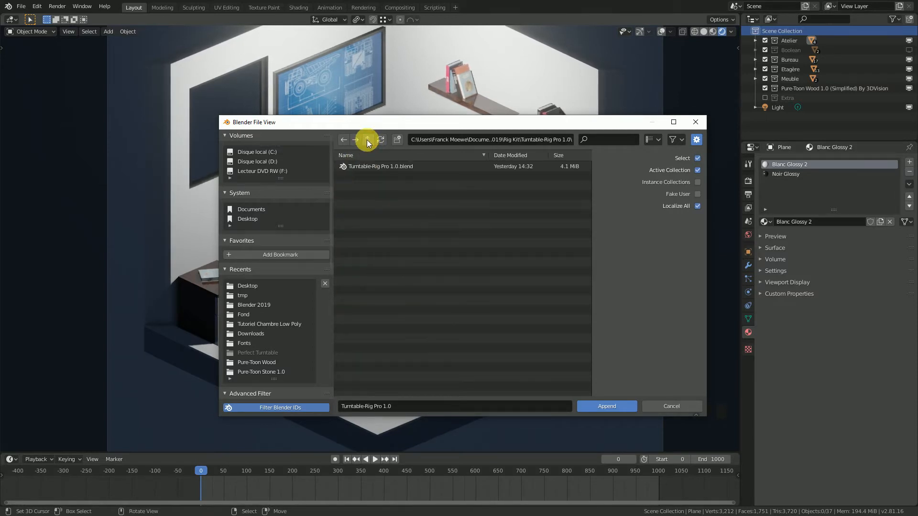
{"action": "left_click", "coordinate": [367, 140]}
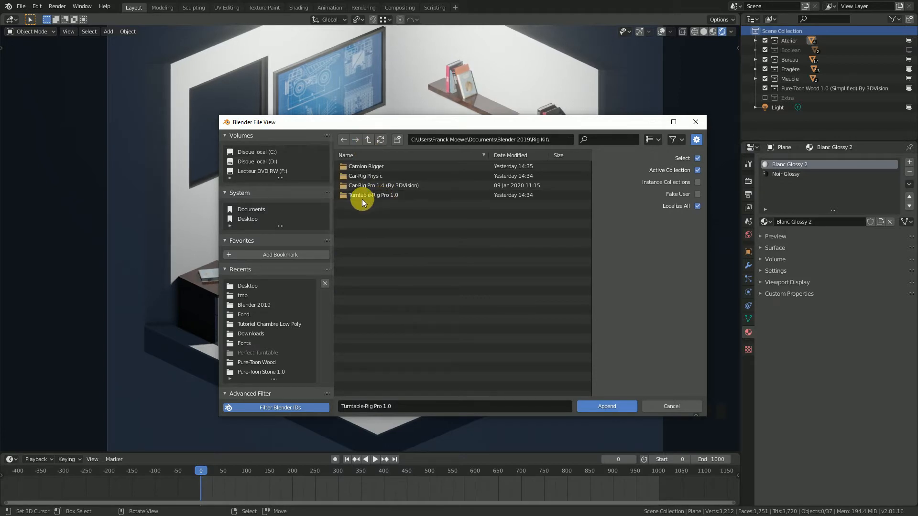
{"action": "double_click", "coordinate": [374, 195]}
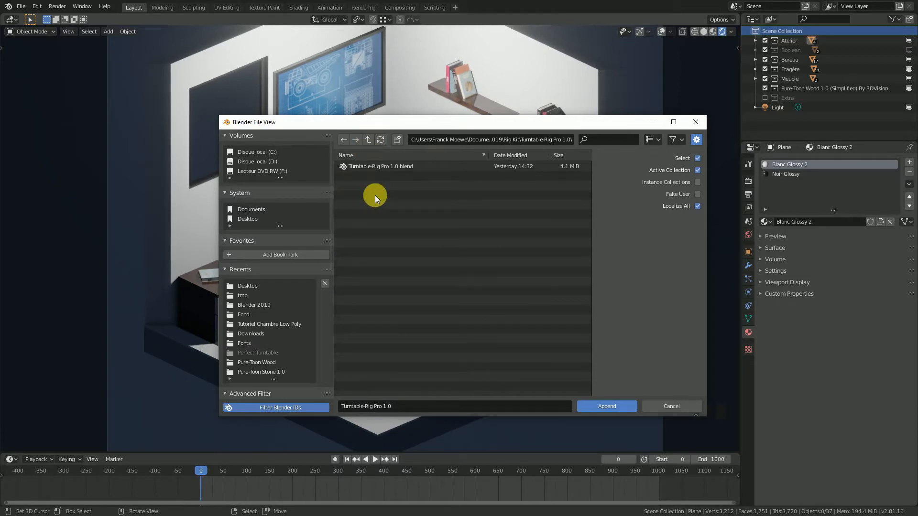
{"action": "double_click", "coordinate": [398, 167]}
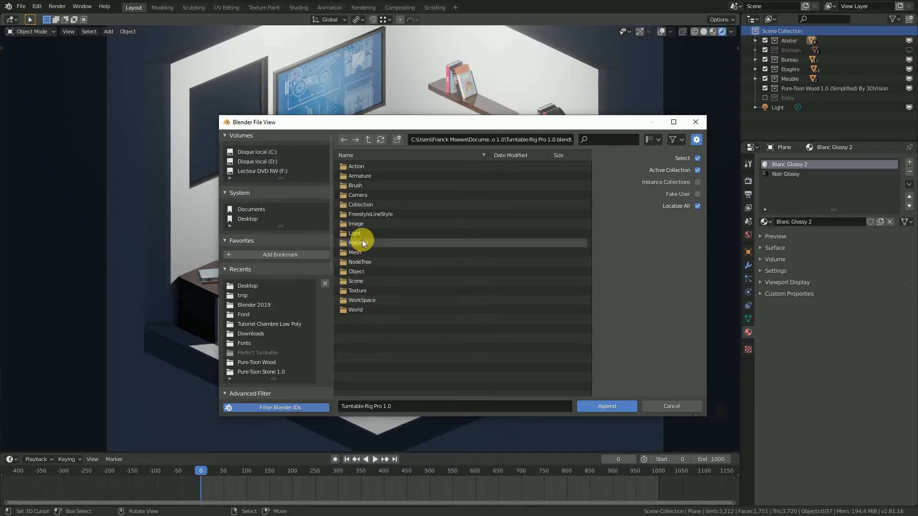
{"action": "double_click", "coordinate": [370, 204]}
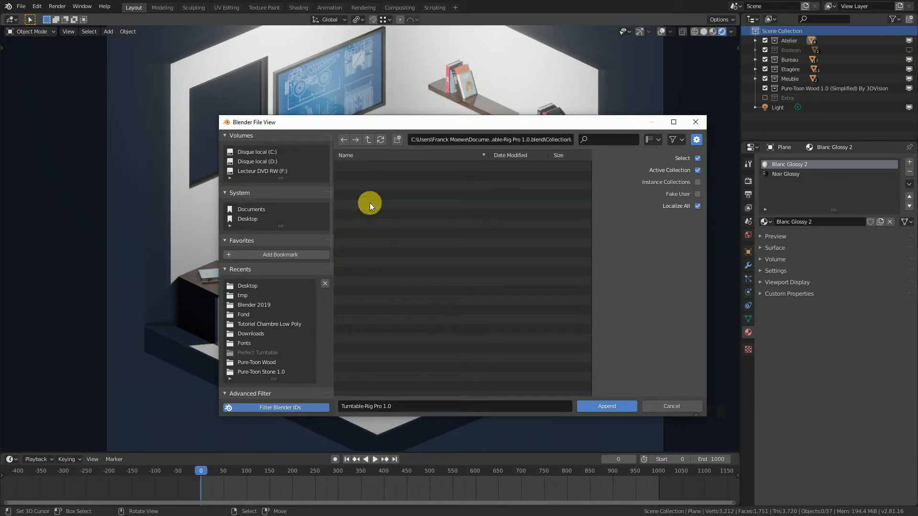
{"action": "double_click", "coordinate": [377, 215]}
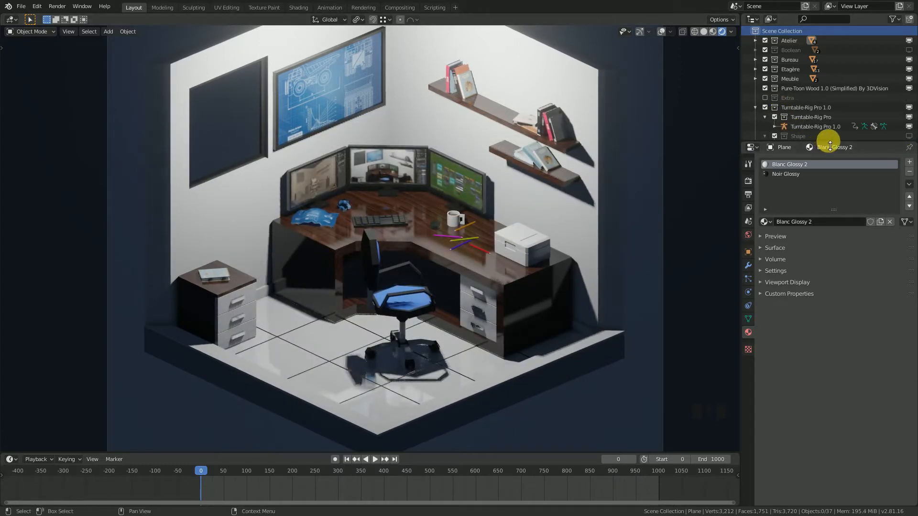
Enlarge the outliner and collapse the appended Turntable-Rig Pro 1.0 collection
{"action": "left_click_drag", "start_coordinate": [818, 143], "coordinate": [828, 207]}
{"action": "left_click", "coordinate": [765, 136]}
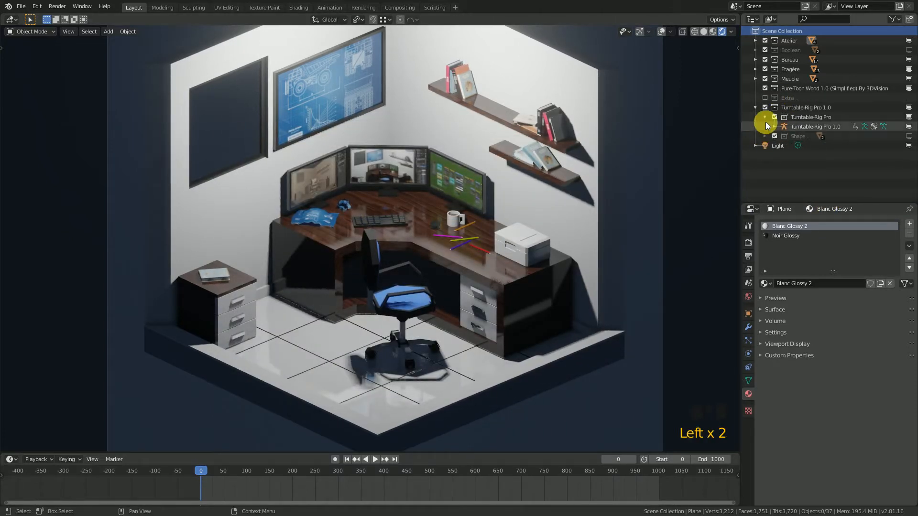
{"action": "left_click", "coordinate": [766, 117]}
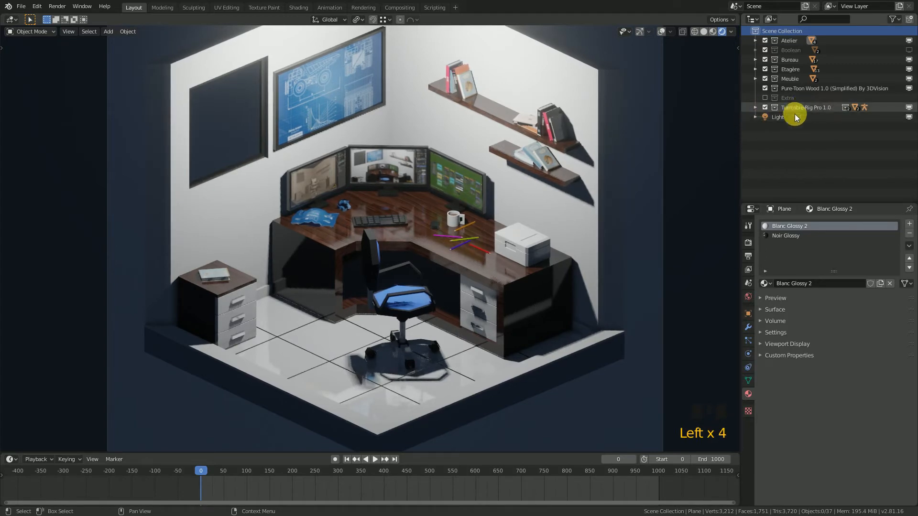
Show the viewport overlays and scale the turntable rig up uniformly by about 1.265 so it surrounds the room
{"action": "left_click", "coordinate": [660, 31]}
{"action": "scroll", "coordinate": [538, 207], "scroll_direction": "down", "scroll_amount": 2}
{"action": "middle_click_drag", "start_coordinate": [538, 208], "coordinate": [541, 239]}
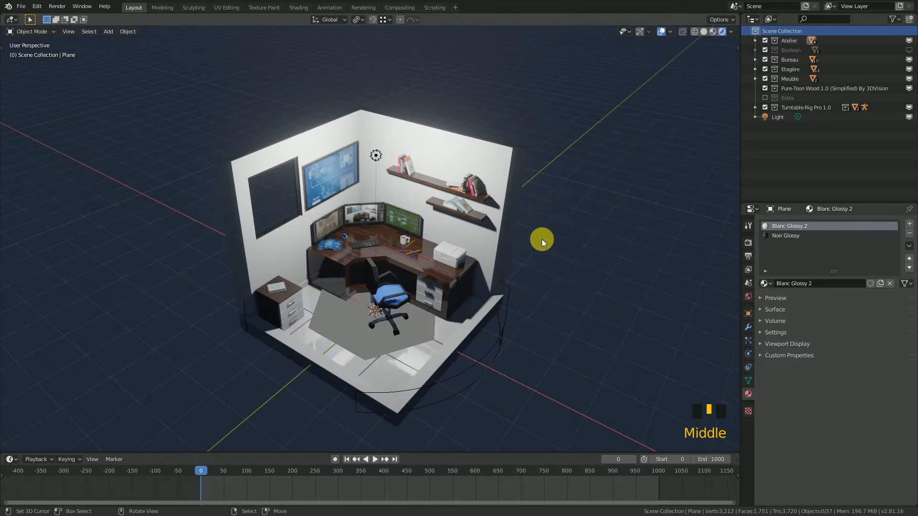
{"action": "right_click", "coordinate": [504, 329]}
{"action": "middle_click_drag", "start_coordinate": [504, 350], "coordinate": [495, 324]}
{"action": "key", "text": "s"}
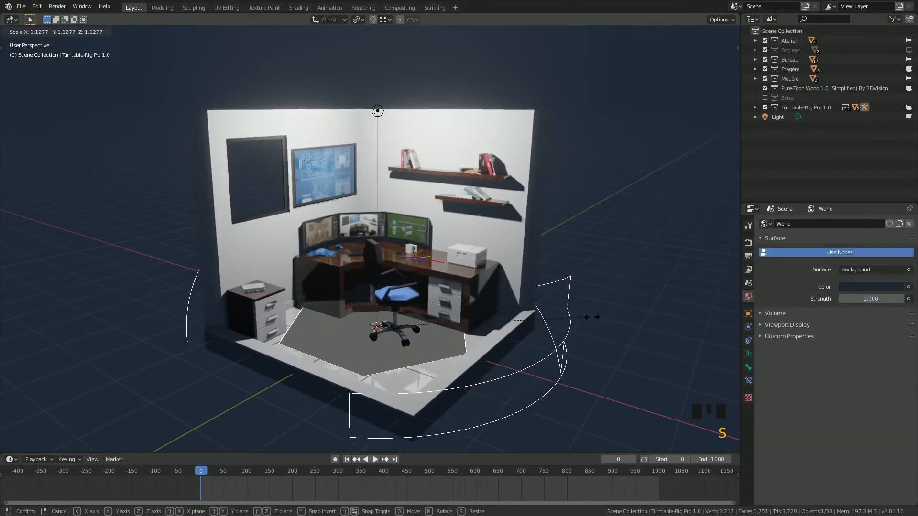
{"action": "left_click", "coordinate": [619, 320]}
Enable the Extra collection in the camera view and save the file
{"action": "scroll", "coordinate": [455, 294], "scroll_direction": "down", "scroll_amount": 2}
{"action": "middle_click_drag", "start_coordinate": [455, 294], "coordinate": [418, 254]}
{"action": "scroll", "coordinate": [429, 264], "scroll_direction": "down", "scroll_amount": 1}
{"action": "scroll", "coordinate": [376, 243], "scroll_direction": "up", "scroll_amount": 1}
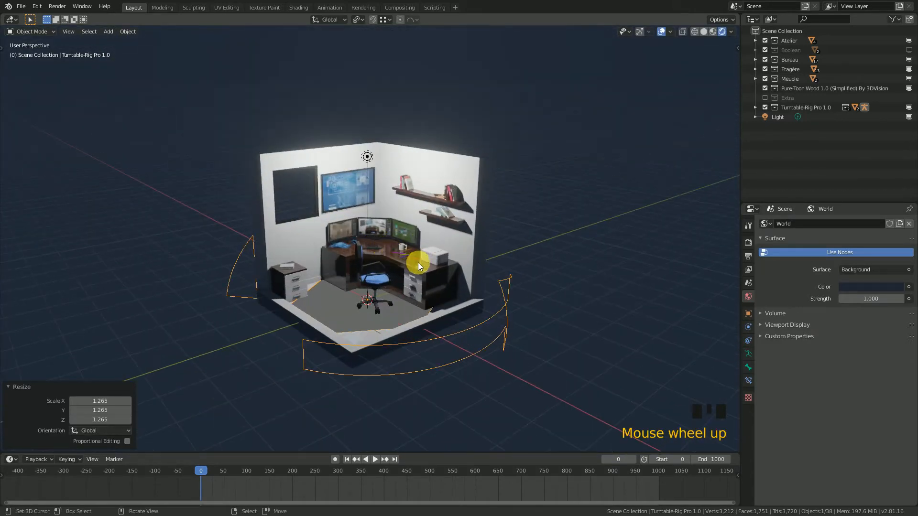
{"action": "key", "text": "KP_0"}
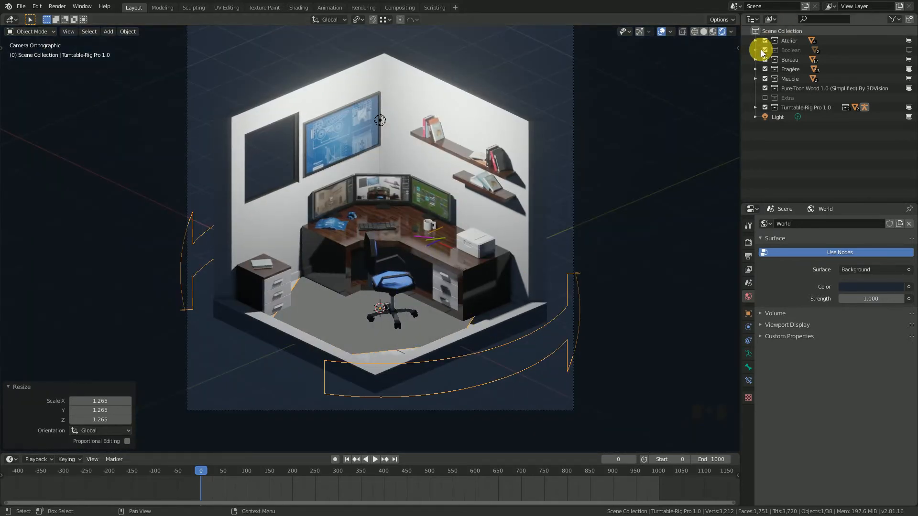
{"action": "scroll", "coordinate": [374, 101], "scroll_direction": "down", "scroll_amount": 1}
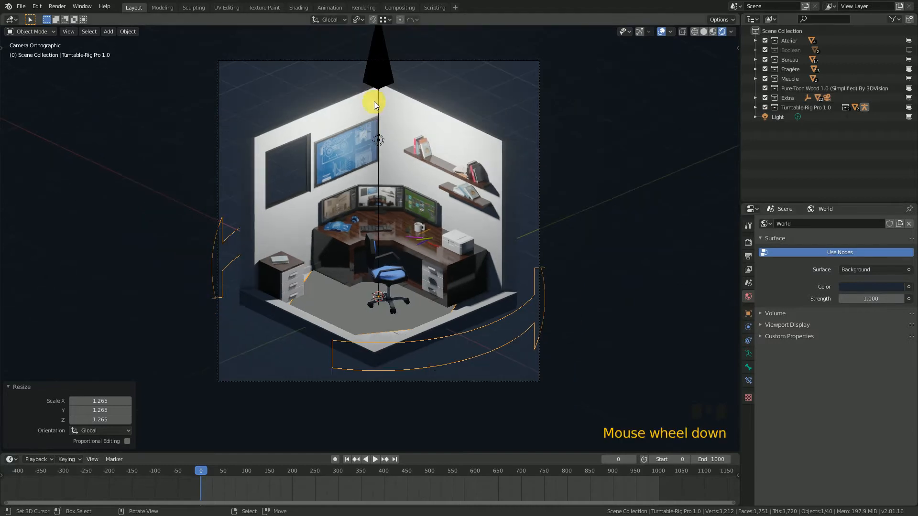
{"action": "scroll", "coordinate": [389, 109], "scroll_direction": "up", "scroll_amount": 1}
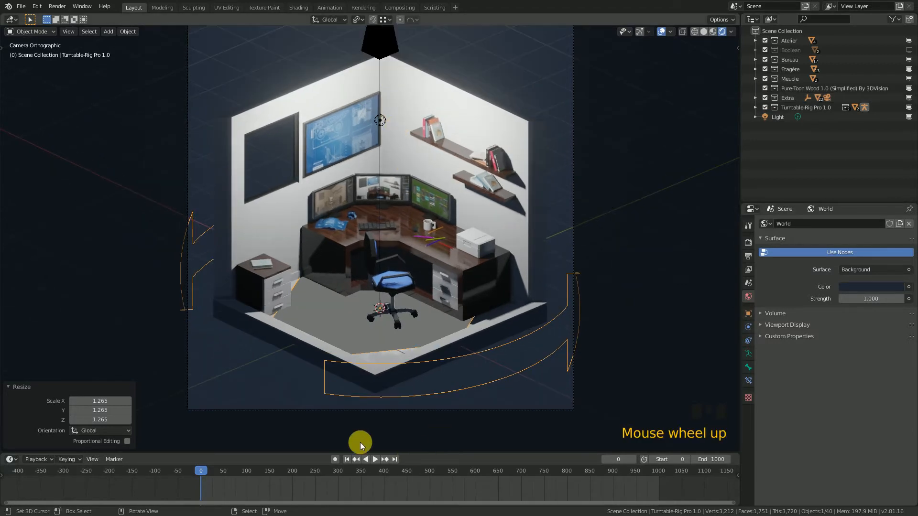
{"action": "left_click", "coordinate": [526, 311]}
{"action": "key", "text": "ctrl+s"}
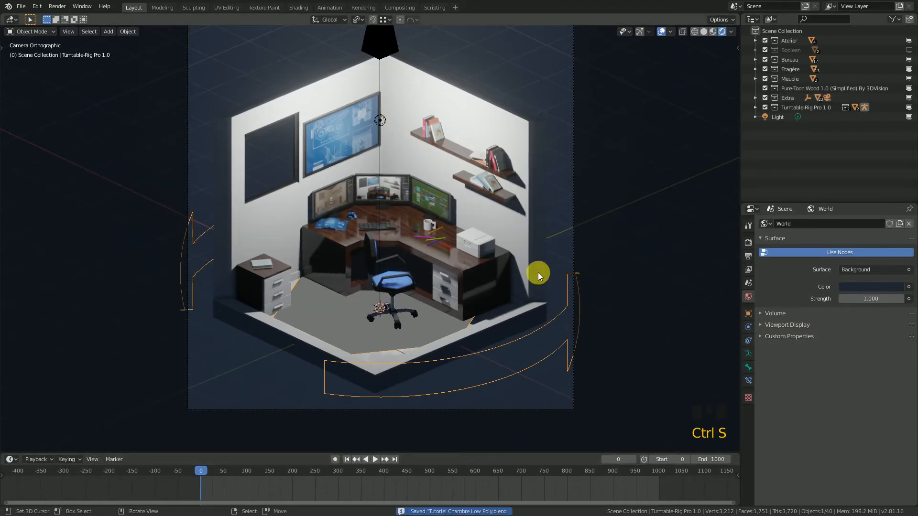
Parent the Empty above the room to the turntable rig with the Bone option
{"action": "right_click", "coordinate": [386, 36]}
{"action": "right_click", "coordinate": [524, 347], "text": "shift"}
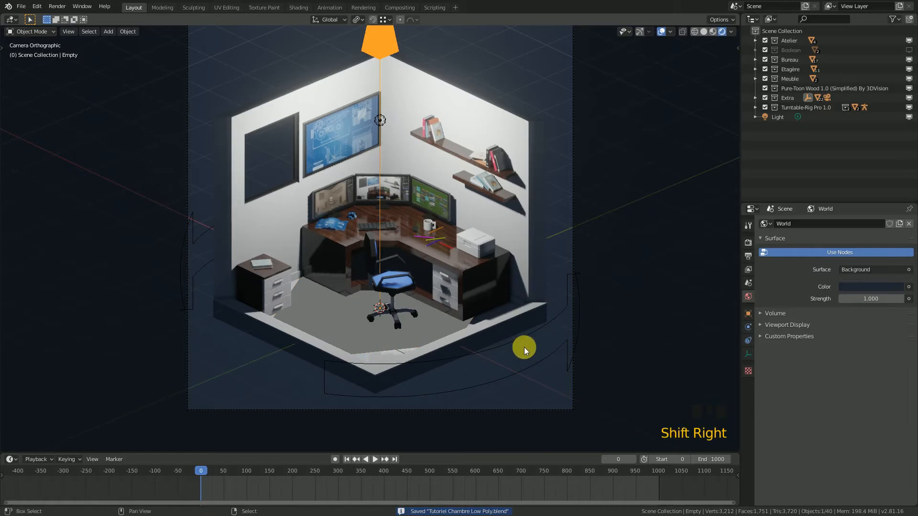
{"action": "right_click", "coordinate": [534, 338], "text": "shift"}
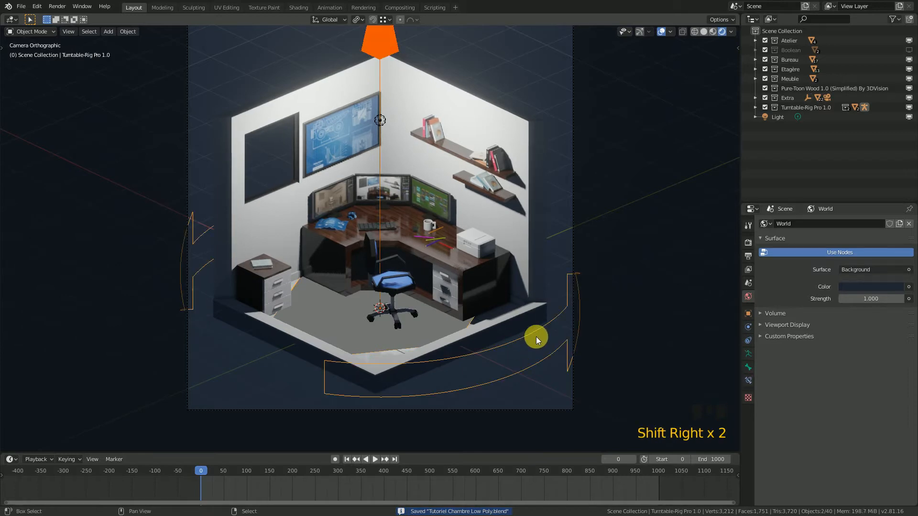
{"action": "key", "text": "ctrl+p"}
{"action": "left_click", "coordinate": [601, 237]}
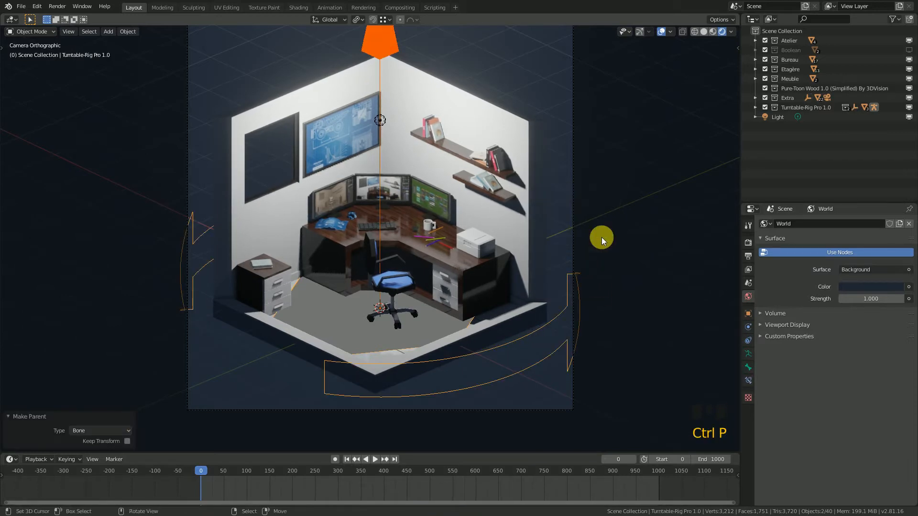
Select only the turntable rig and disable the Extra collection
{"action": "right_click", "coordinate": [543, 327]}
{"action": "right_click", "coordinate": [543, 326]}
{"action": "right_click", "coordinate": [543, 326]}
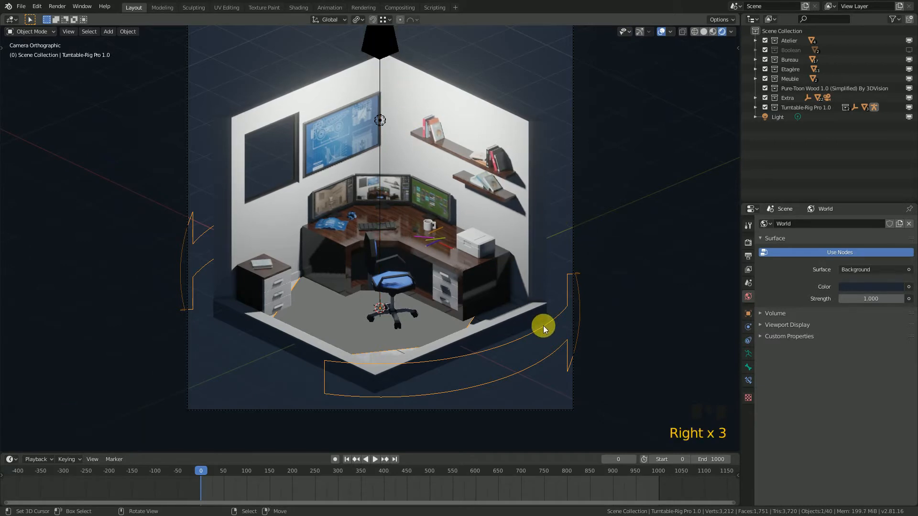
{"action": "right_click", "coordinate": [544, 328]}
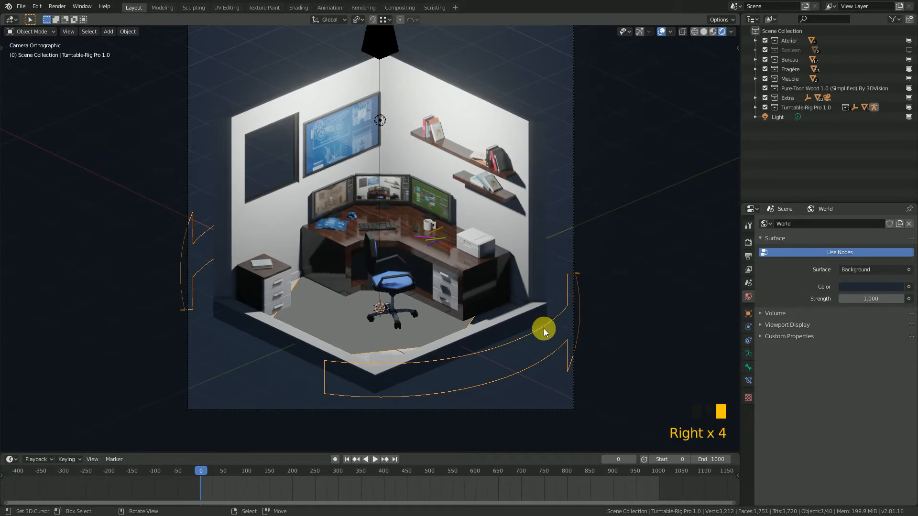
{"action": "left_click", "coordinate": [765, 97]}
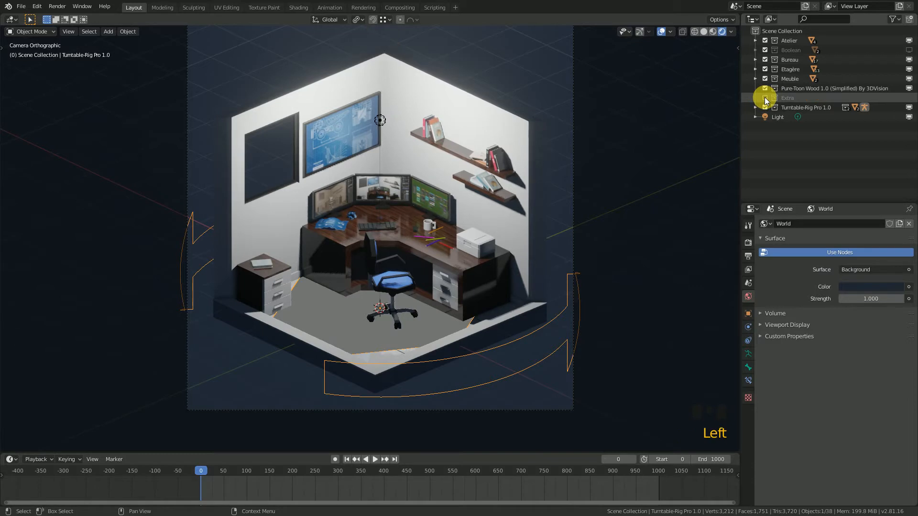
Collapse the World surface settings, shrink the outliner and display the turntable rig's custom properties
{"action": "left_click", "coordinate": [763, 241]}
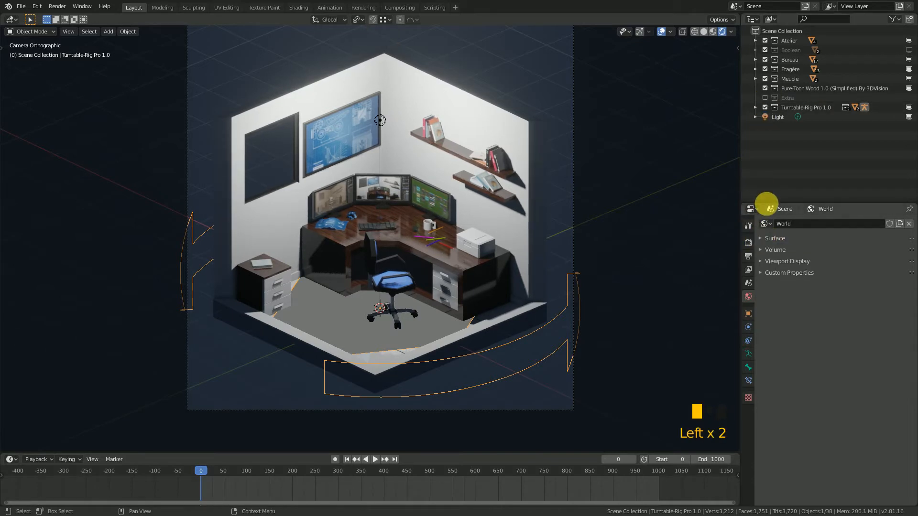
{"action": "left_click_drag", "start_coordinate": [764, 205], "coordinate": [775, 123]}
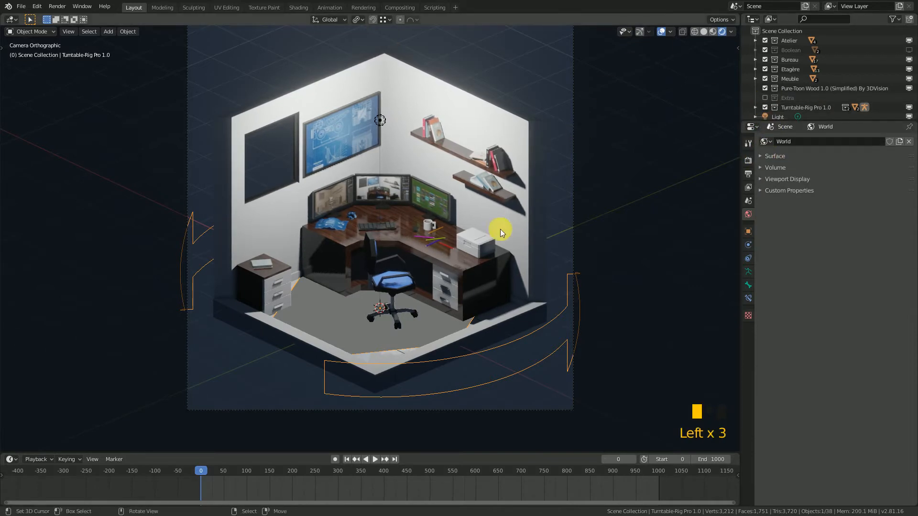
{"action": "key", "text": "n"}
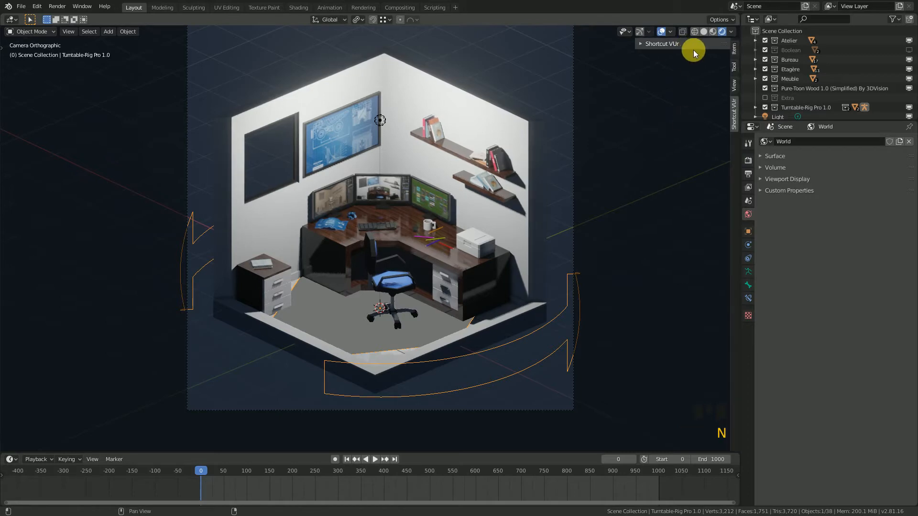
{"action": "left_click", "coordinate": [736, 50]}
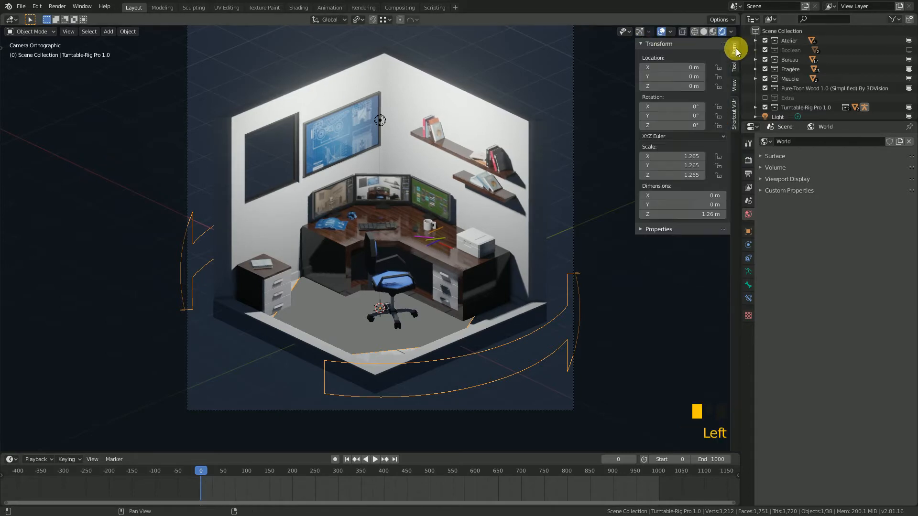
{"action": "left_click", "coordinate": [653, 44]}
{"action": "left_click", "coordinate": [650, 56]}
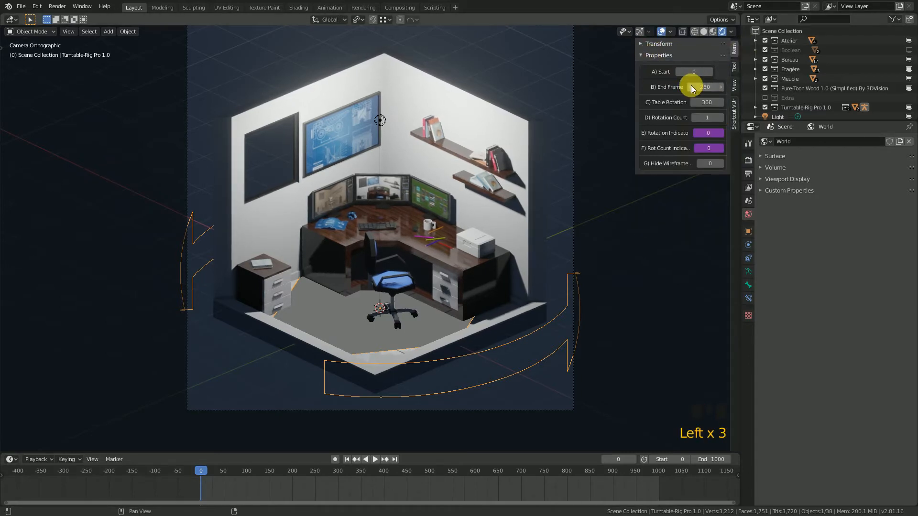
Play the turntable animation to check the room's rotation, stop it and return to the first frame
{"action": "left_click", "coordinate": [375, 459]}
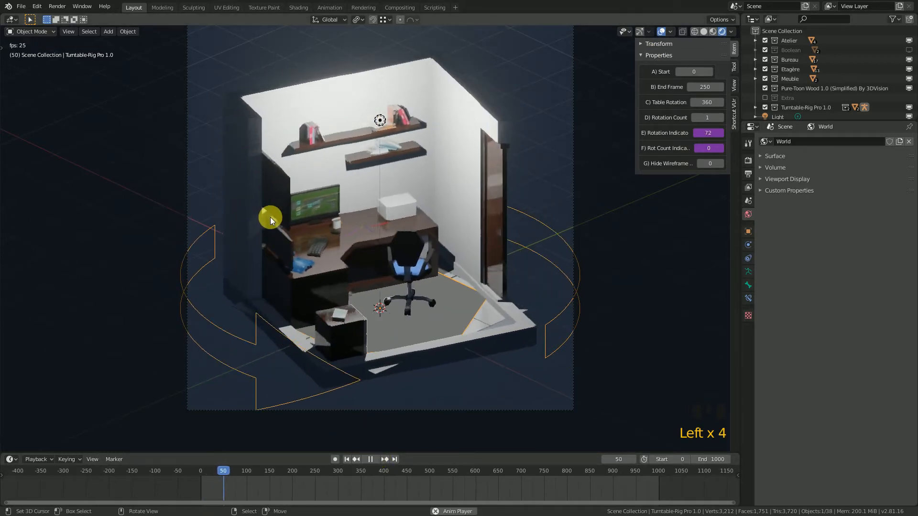
{"action": "key", "text": "space"}
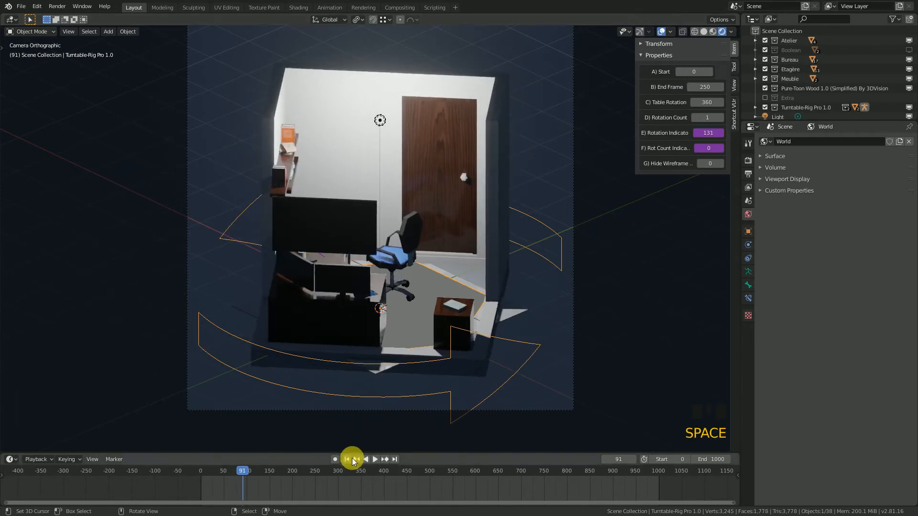
{"action": "left_click", "coordinate": [349, 460]}
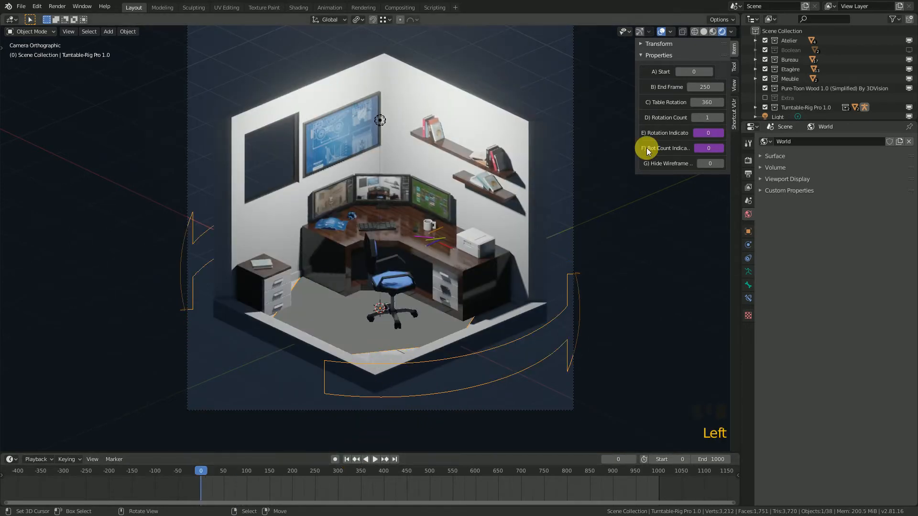
Re-enable the Extra collection and parent the room's floor object to the Empty with Object (Keep Transform)
{"action": "left_click", "coordinate": [765, 97]}
{"action": "middle_click_drag", "start_coordinate": [516, 306], "coordinate": [480, 315]}
{"action": "scroll", "coordinate": [481, 315], "scroll_direction": "up", "scroll_amount": 2}
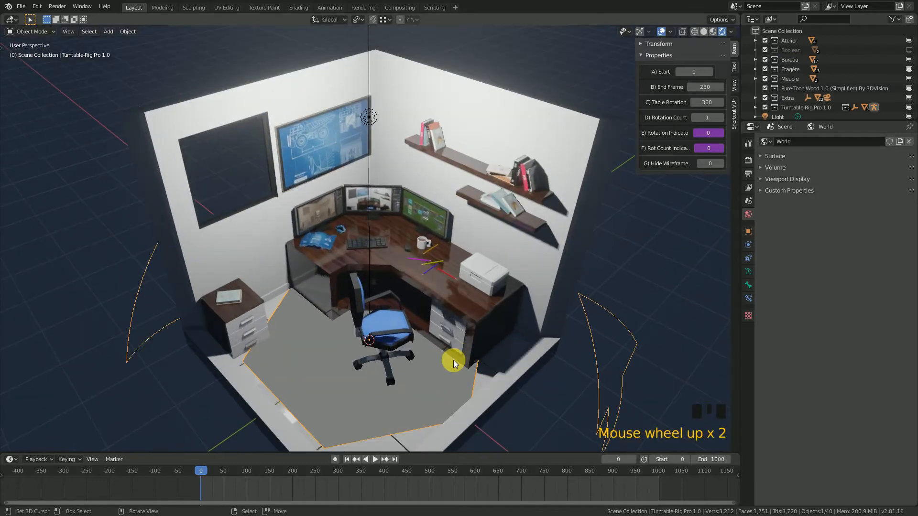
{"action": "right_click", "coordinate": [406, 438]}
{"action": "scroll", "coordinate": [429, 346], "scroll_direction": "down", "scroll_amount": 2}
{"action": "middle_click_drag", "start_coordinate": [430, 346], "coordinate": [435, 331]}
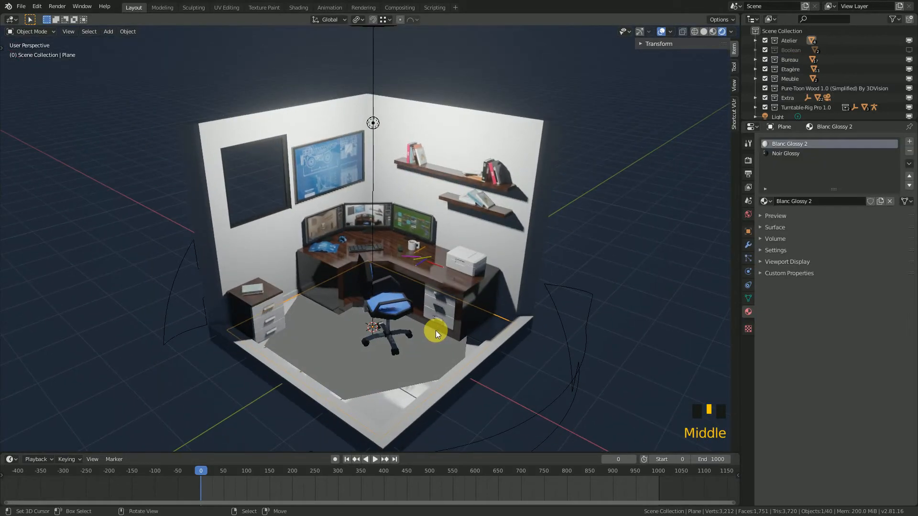
{"action": "scroll", "coordinate": [377, 99], "scroll_direction": "down", "scroll_amount": 1}
{"action": "right_click", "coordinate": [377, 59], "text": "shift"}
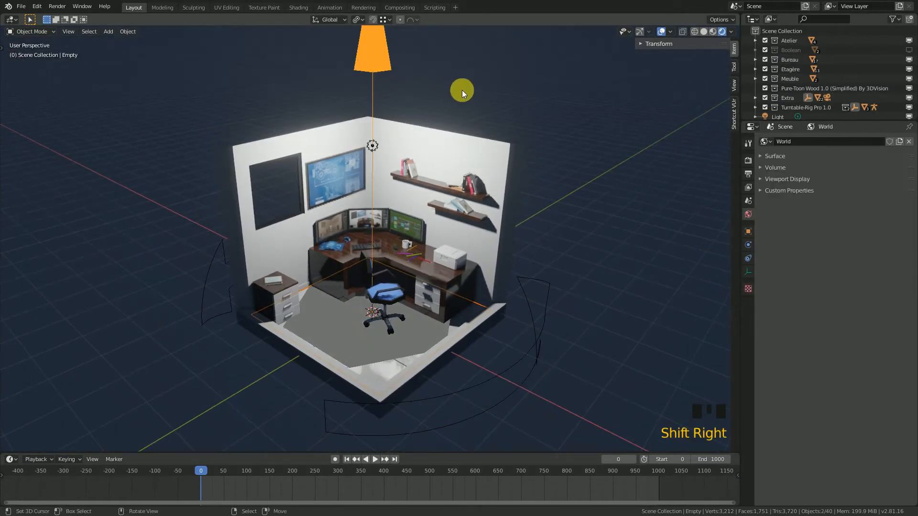
{"action": "key", "text": "ctrl+p"}
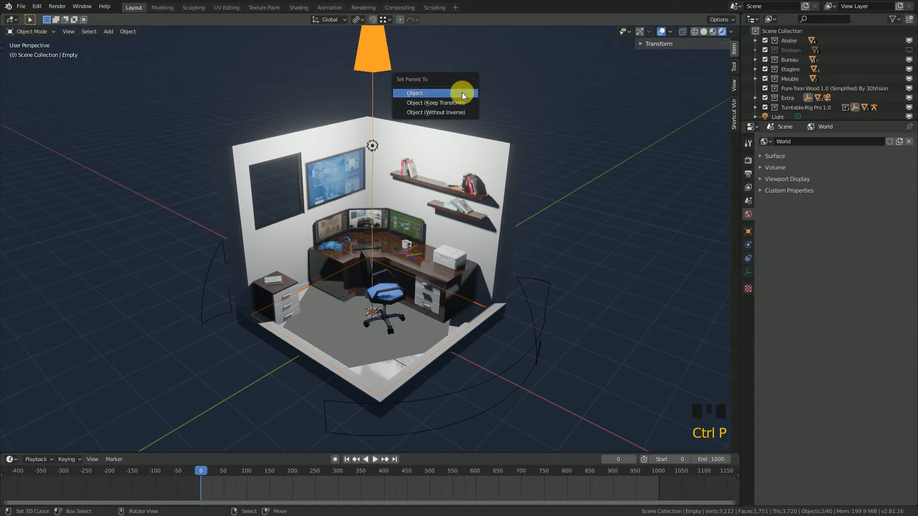
{"action": "left_click", "coordinate": [454, 103]}
{"action": "scroll", "coordinate": [396, 336], "scroll_direction": "up", "scroll_amount": 1}
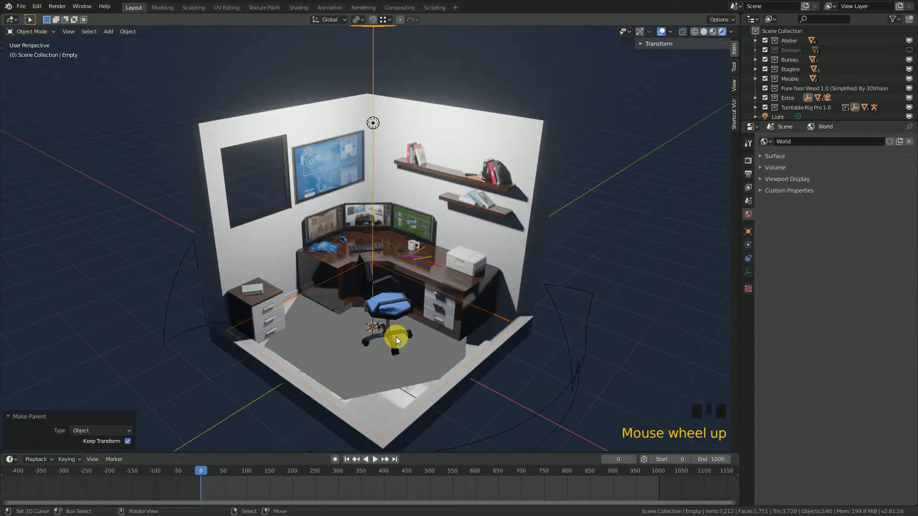
Select the floor object, temporarily hide the Atelier collection to check its contents, and show it again
{"action": "middle_click_drag", "start_coordinate": [396, 336], "coordinate": [423, 365]}
{"action": "right_click", "coordinate": [417, 389]}
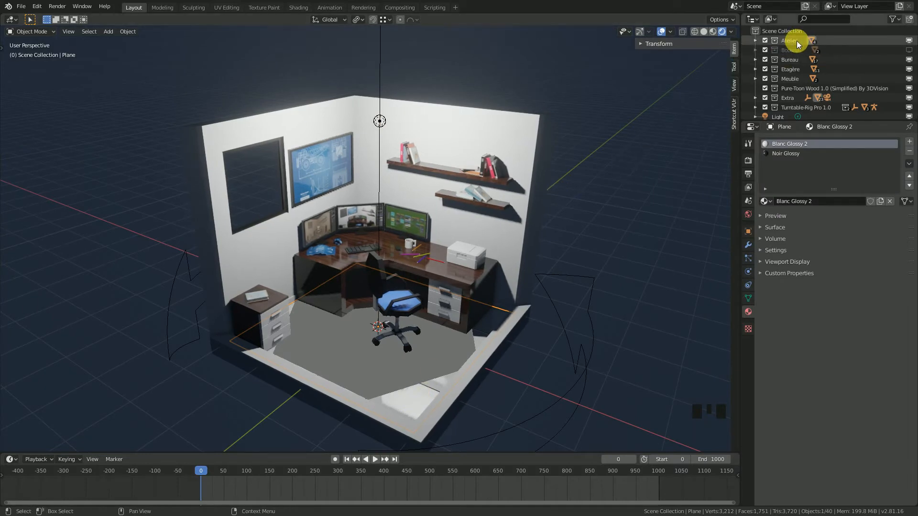
{"action": "left_click", "coordinate": [908, 40]}
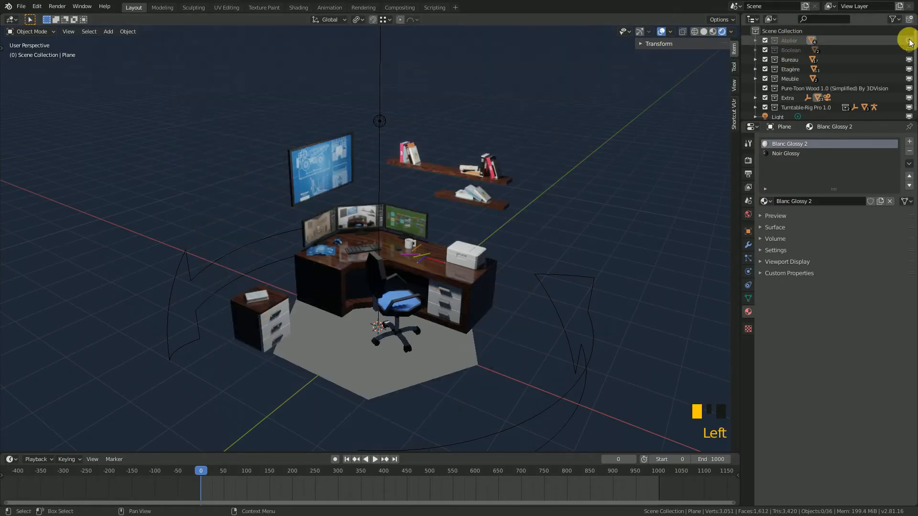
{"action": "left_click", "coordinate": [909, 41]}
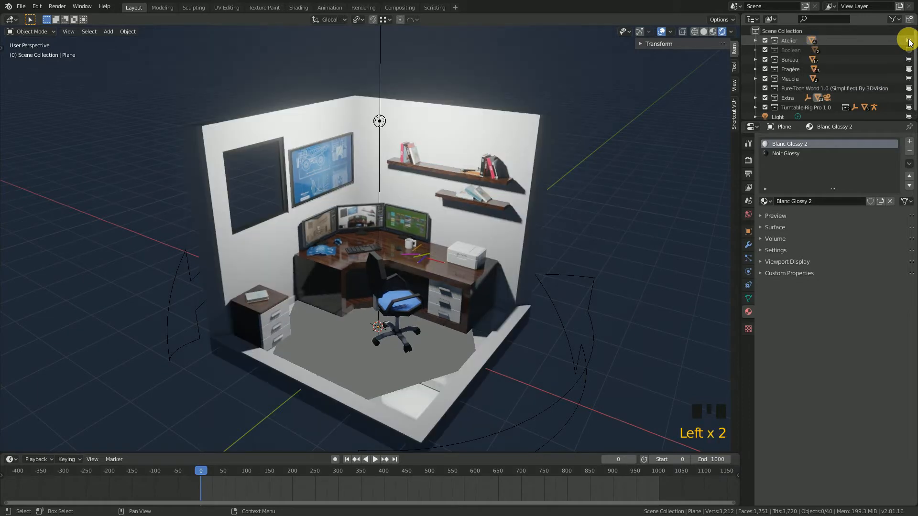
{"action": "scroll", "coordinate": [325, 288], "scroll_direction": "down", "scroll_amount": 1}
{"action": "scroll", "coordinate": [359, 292], "scroll_direction": "up", "scroll_amount": 2}
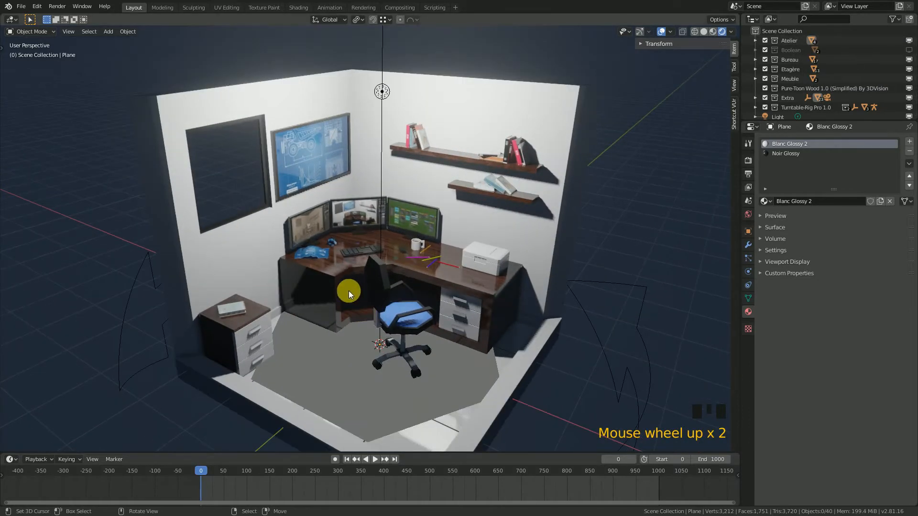
{"action": "scroll", "coordinate": [789, 64], "scroll_direction": "down", "scroll_amount": 1}
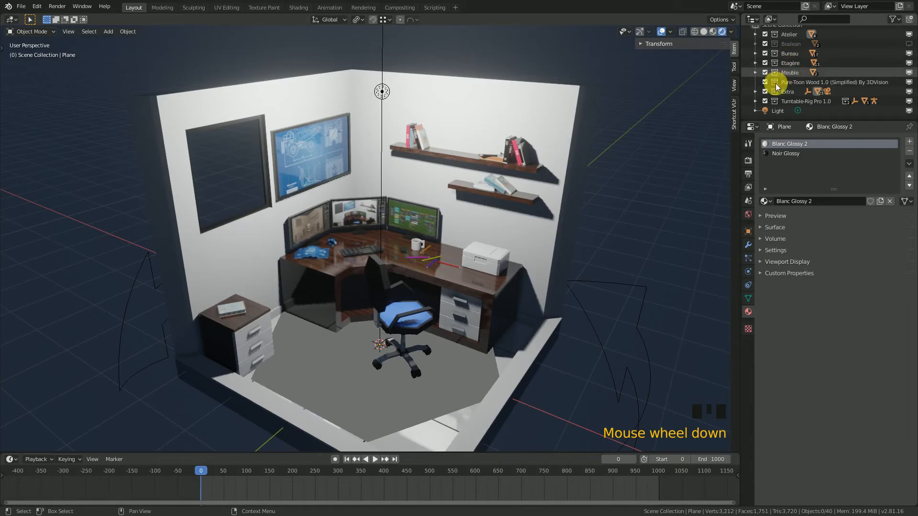
{"action": "middle_click_drag", "start_coordinate": [358, 228], "coordinate": [401, 253]}
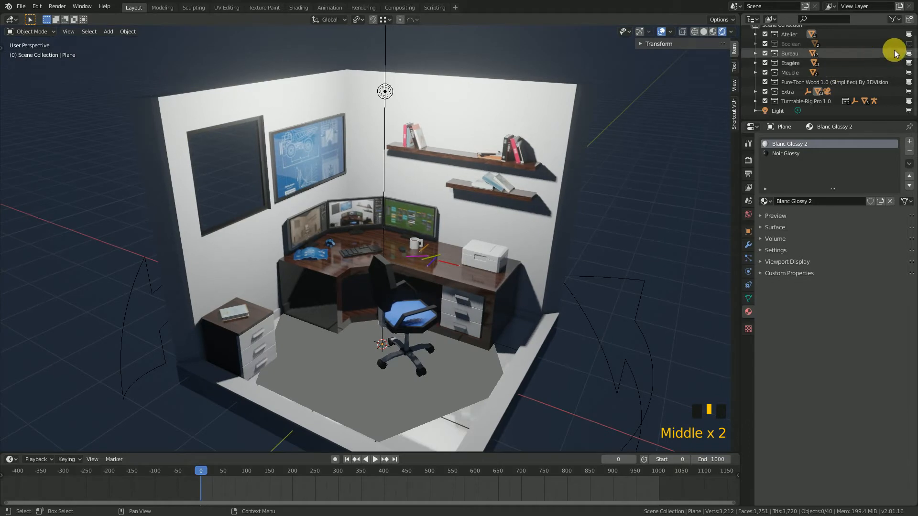
{"action": "scroll", "coordinate": [559, 153], "scroll_direction": "down", "scroll_amount": 1}
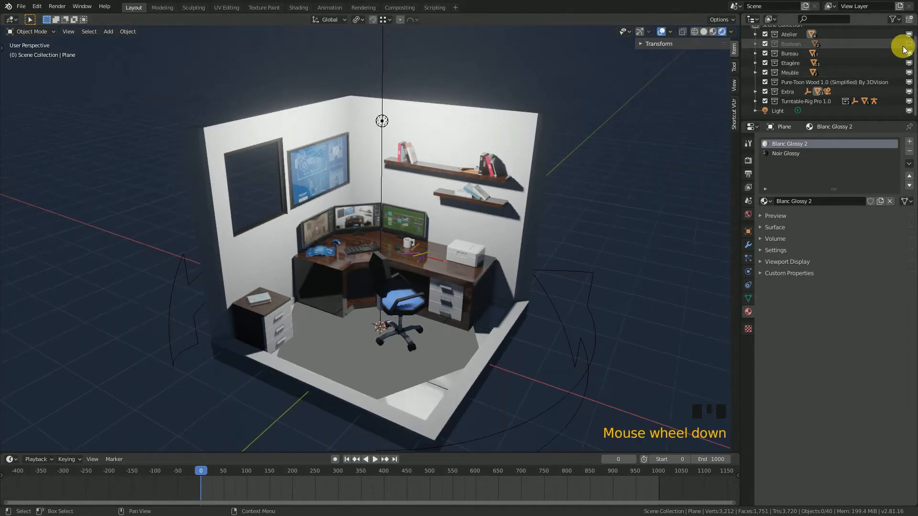
Temporarily hide the furniture collections Bureau and Etagère to check their contents, and show them again
{"action": "left_click", "coordinate": [908, 54]}
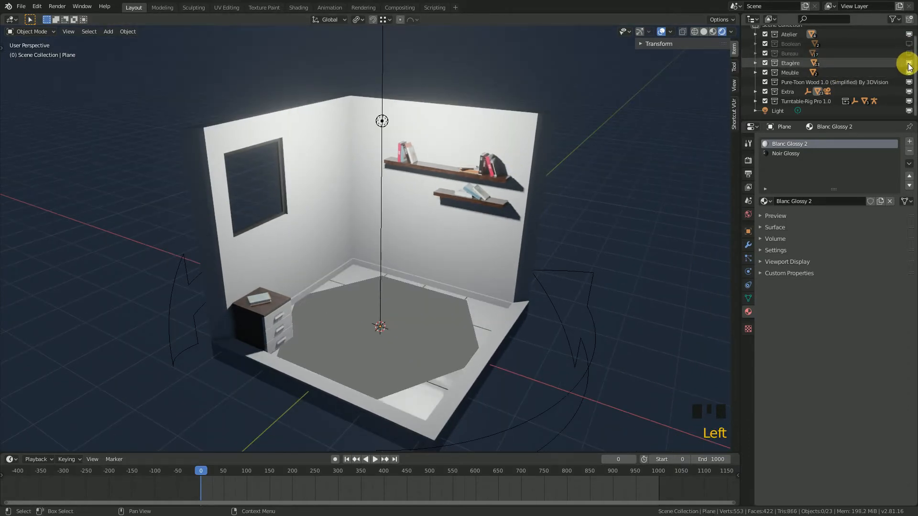
{"action": "left_click", "coordinate": [908, 63]}
{"action": "left_click", "coordinate": [908, 72]}
{"action": "left_click", "coordinate": [908, 72]}
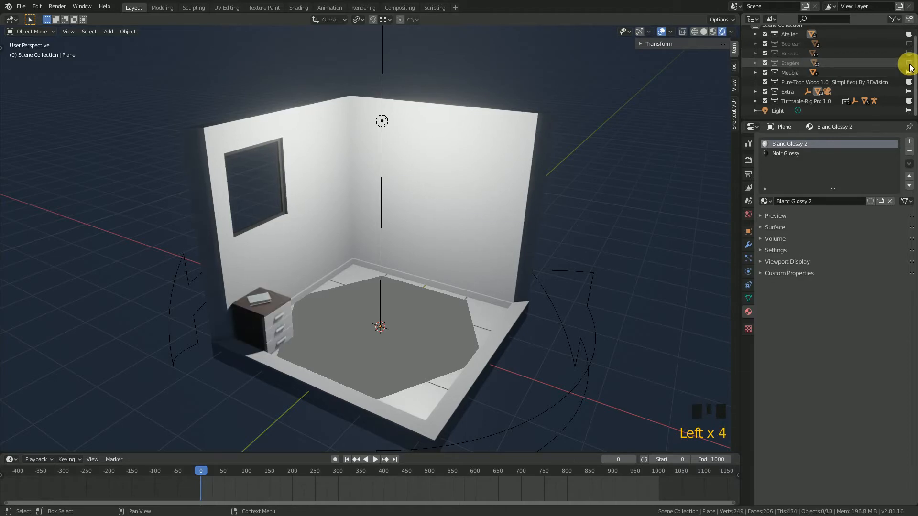
{"action": "left_click", "coordinate": [908, 63]}
{"action": "left_click", "coordinate": [908, 53]}
Show the Boolean collection to inspect its cutter objects, hide it again and exclude it from the view layer
{"action": "left_click", "coordinate": [908, 43]}
{"action": "scroll", "coordinate": [520, 167], "scroll_direction": "down", "scroll_amount": 1}
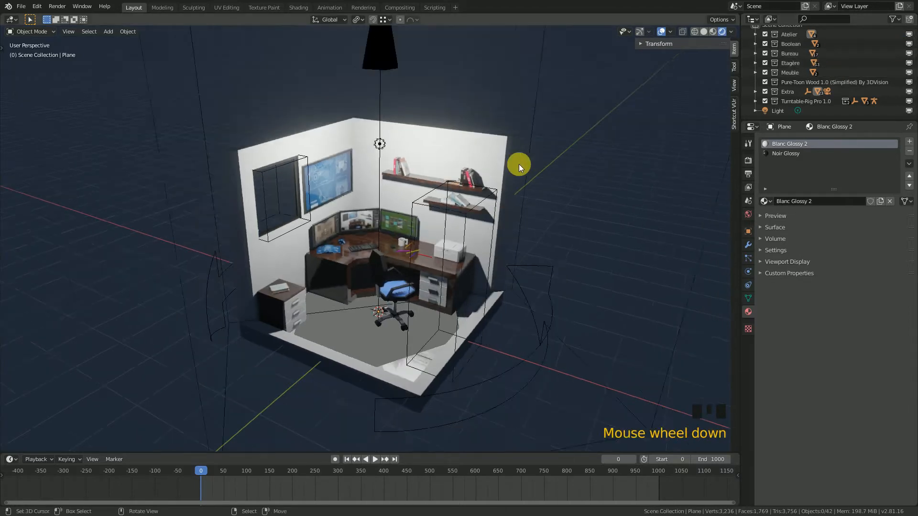
{"action": "scroll", "coordinate": [519, 167], "scroll_direction": "down", "scroll_amount": 1}
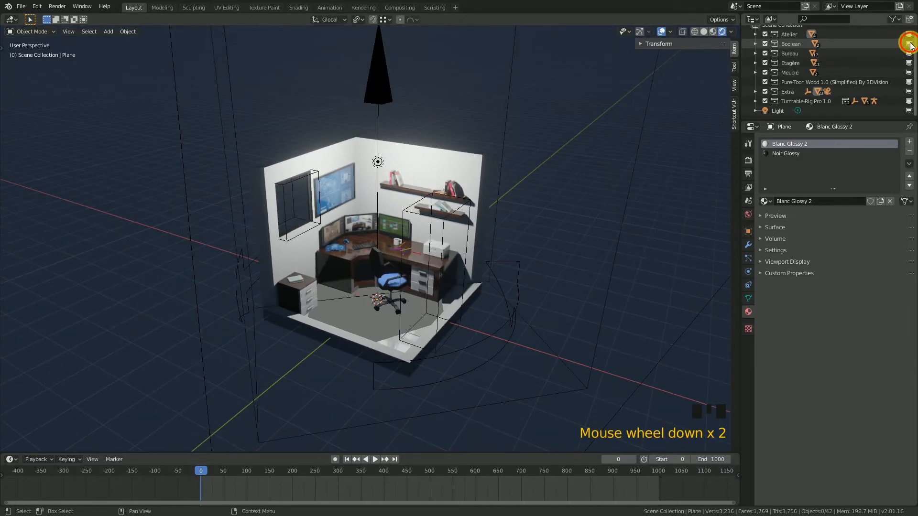
{"action": "left_click", "coordinate": [909, 44]}
{"action": "left_click", "coordinate": [909, 44]}
{"action": "left_click", "coordinate": [765, 44]}
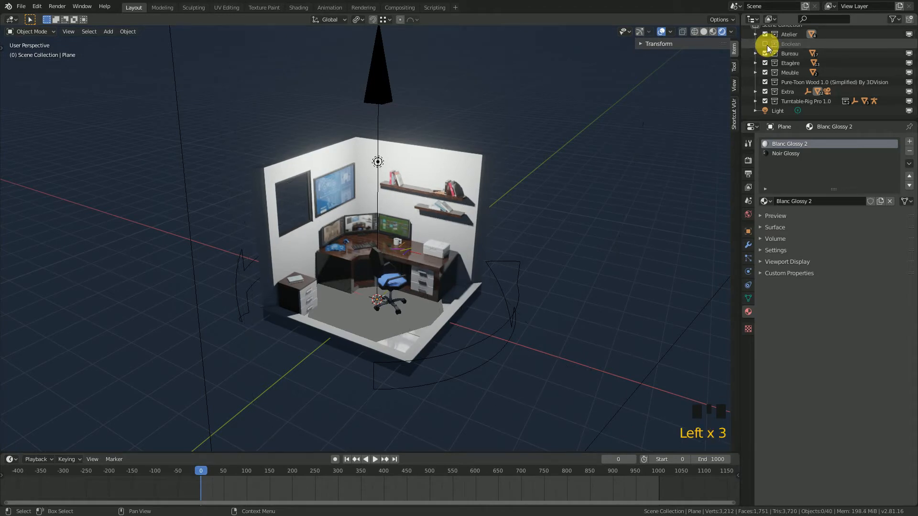
Hide the Extra collection in the viewport
{"action": "scroll", "coordinate": [727, 70], "scroll_direction": "up", "scroll_amount": 1}
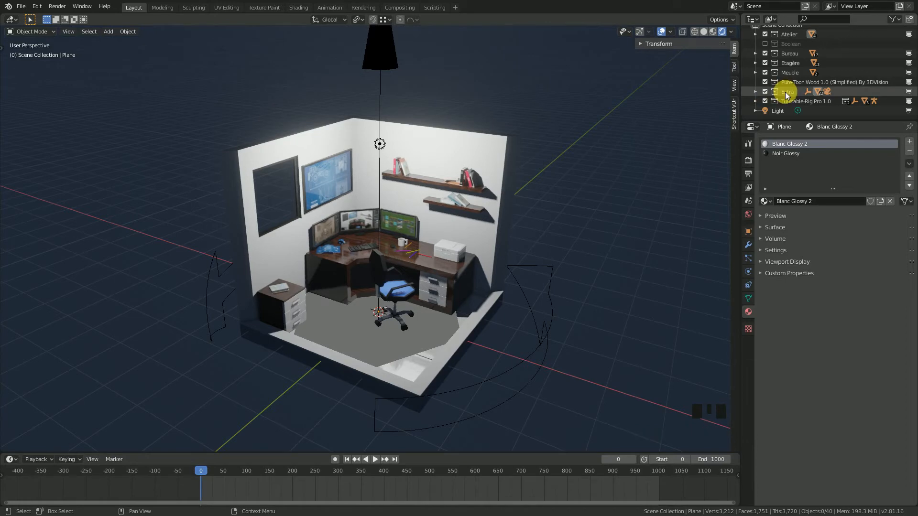
{"action": "left_click", "coordinate": [909, 92]}
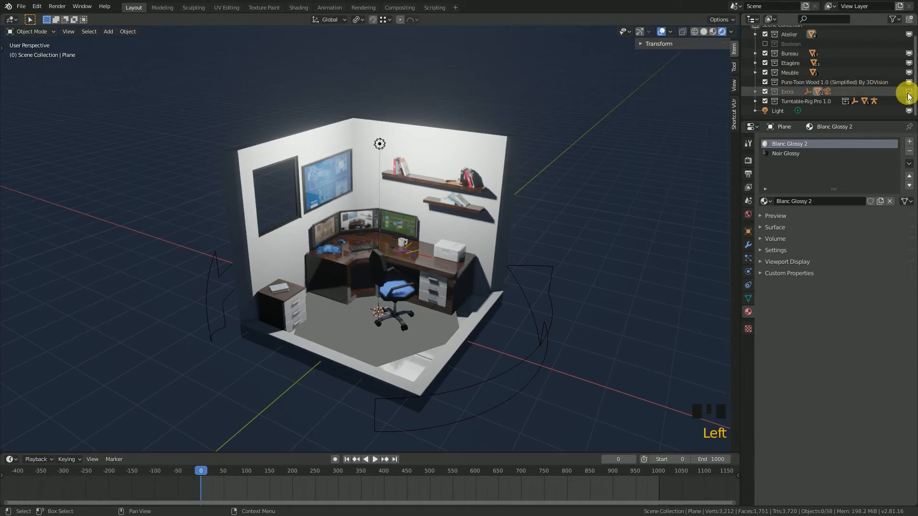
{"action": "middle_click_drag", "start_coordinate": [552, 142], "coordinate": [569, 198]}
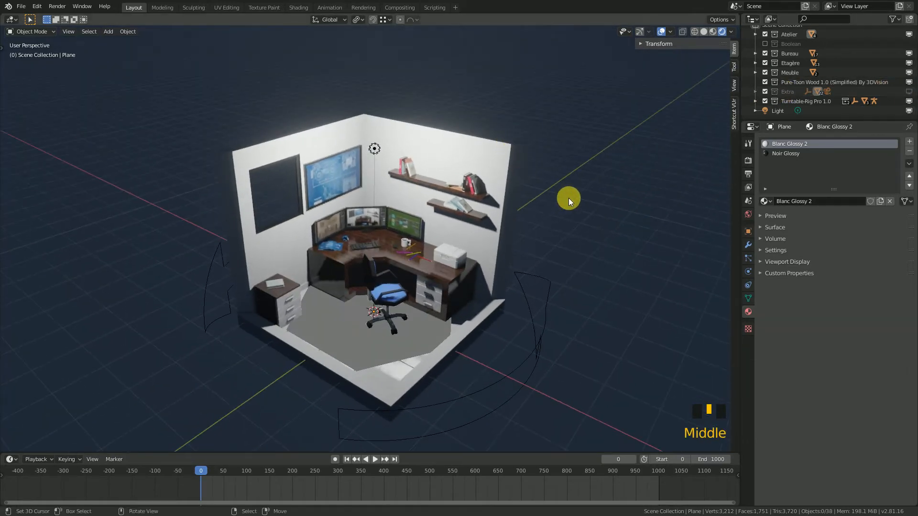
Select the turntable rig, look through the camera and set the rig's Hide Wireframe property to 1
{"action": "right_click", "coordinate": [543, 292]}
{"action": "key", "text": "KP_0"}
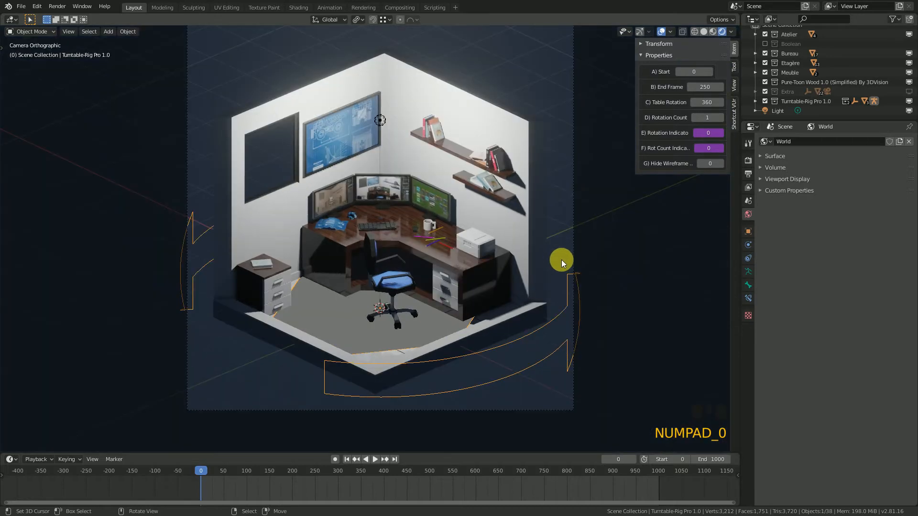
{"action": "scroll", "coordinate": [561, 262], "scroll_direction": "up", "scroll_amount": 1}
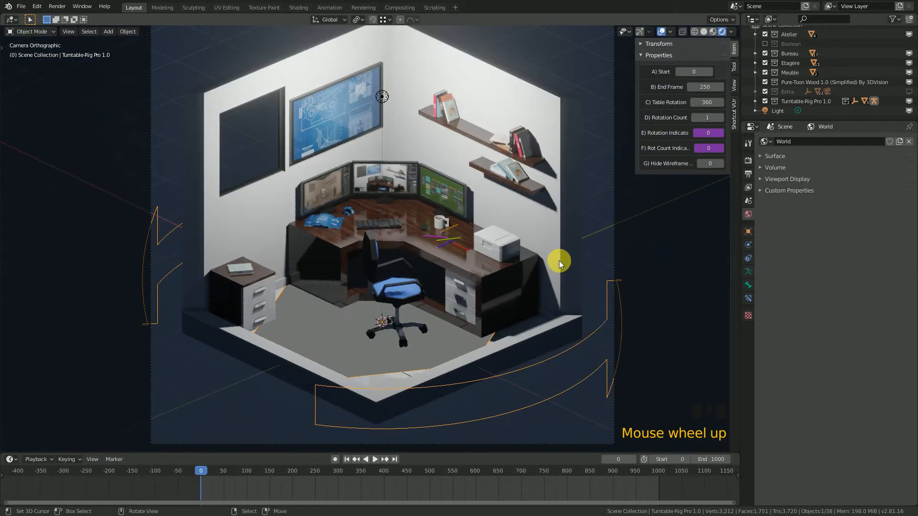
{"action": "left_click", "coordinate": [722, 164]}
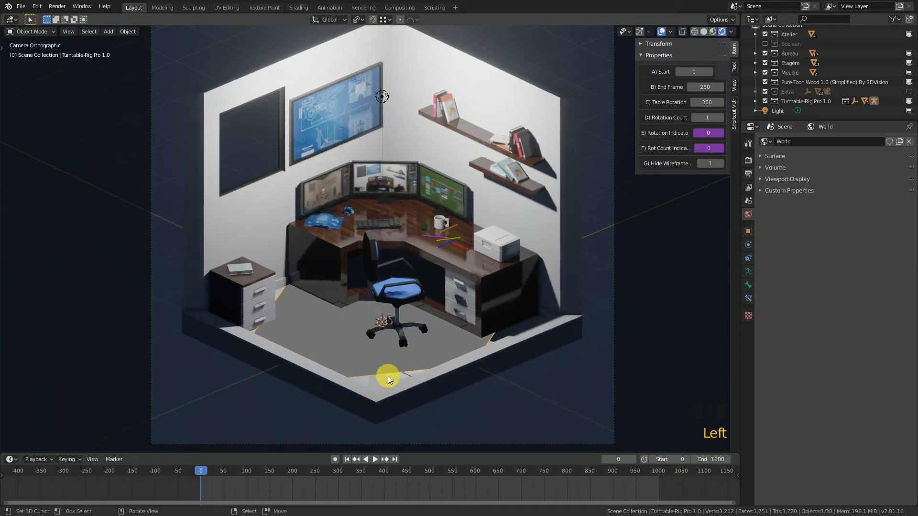
Play the turntable animation with the rig's wireframe hidden, stop it and return to the first frame
{"action": "left_click", "coordinate": [376, 460]}
{"action": "left_click", "coordinate": [375, 459]}
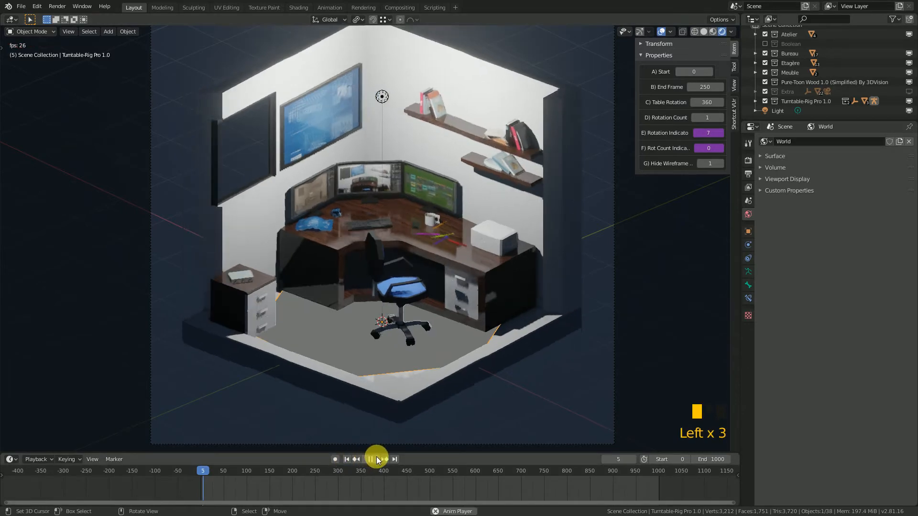
{"action": "key", "text": "space"}
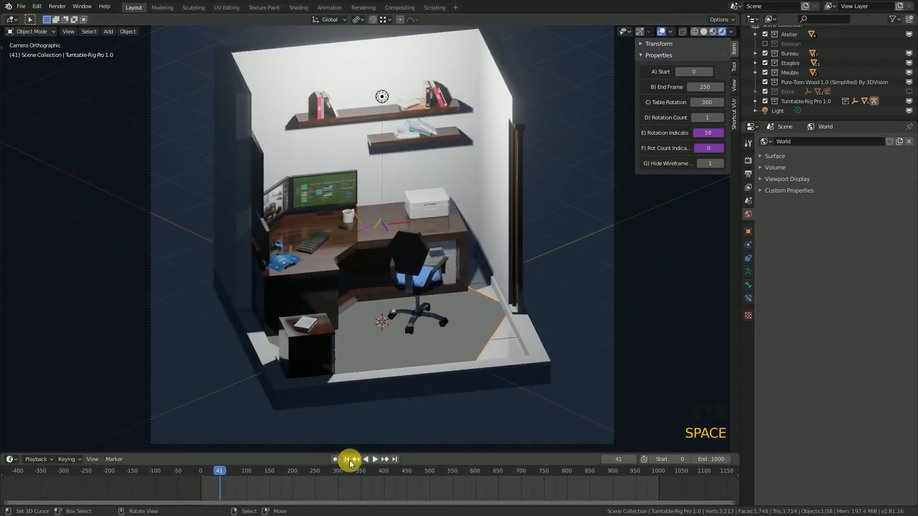
{"action": "left_click", "coordinate": [347, 459]}
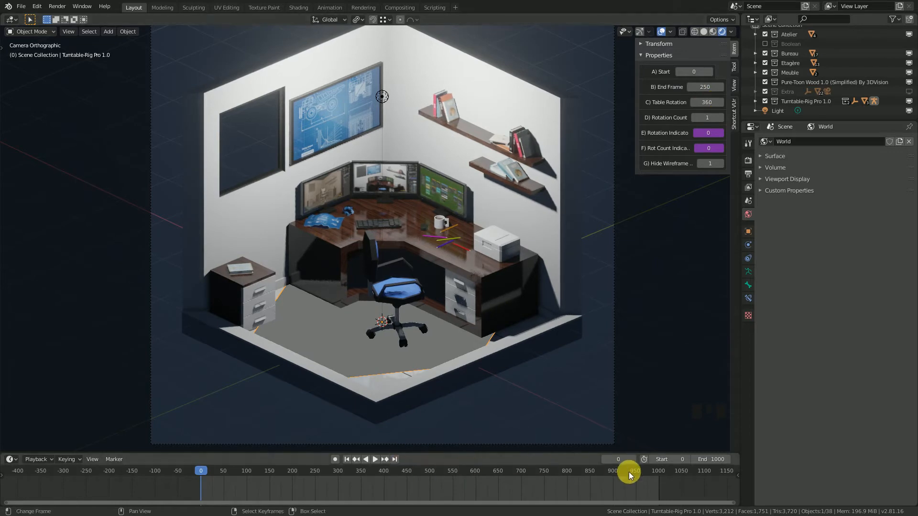
Set the turntable rig's End Frame property to 1000, check the pose at the last frame and return to the first
{"action": "middle_click_drag", "start_coordinate": [598, 478], "coordinate": [529, 489]}
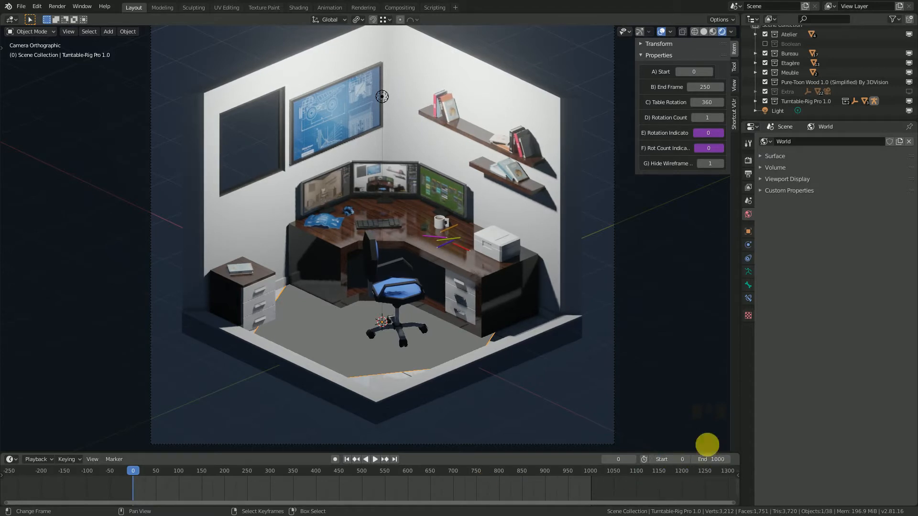
{"action": "left_click", "coordinate": [707, 90]}
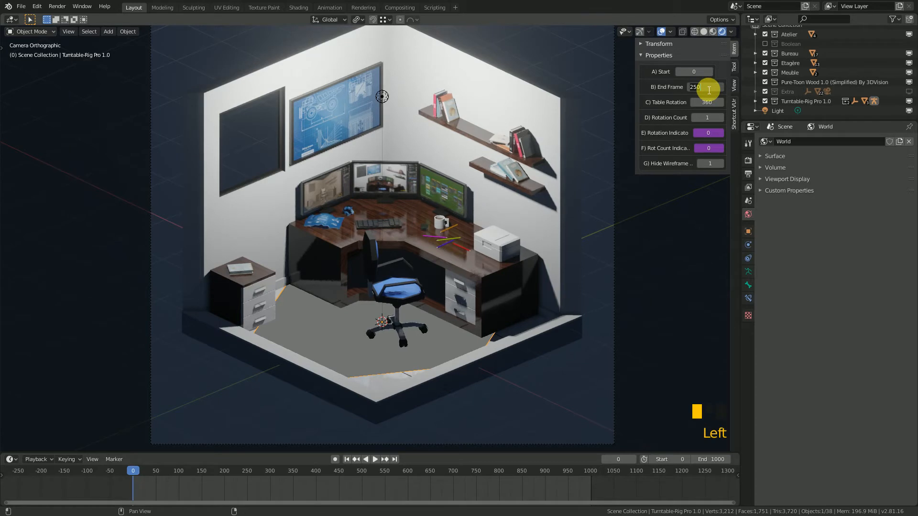
{"action": "type", "text": "1000"}
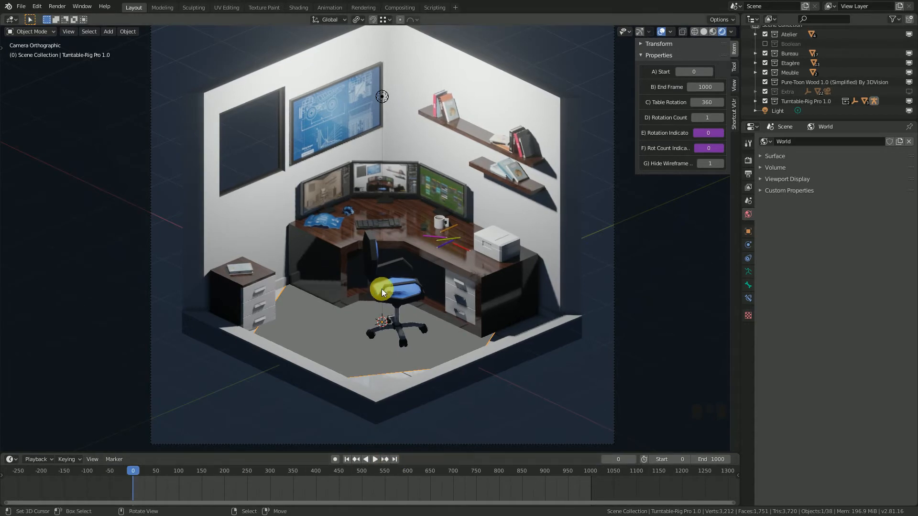
{"action": "left_click", "coordinate": [395, 460]}
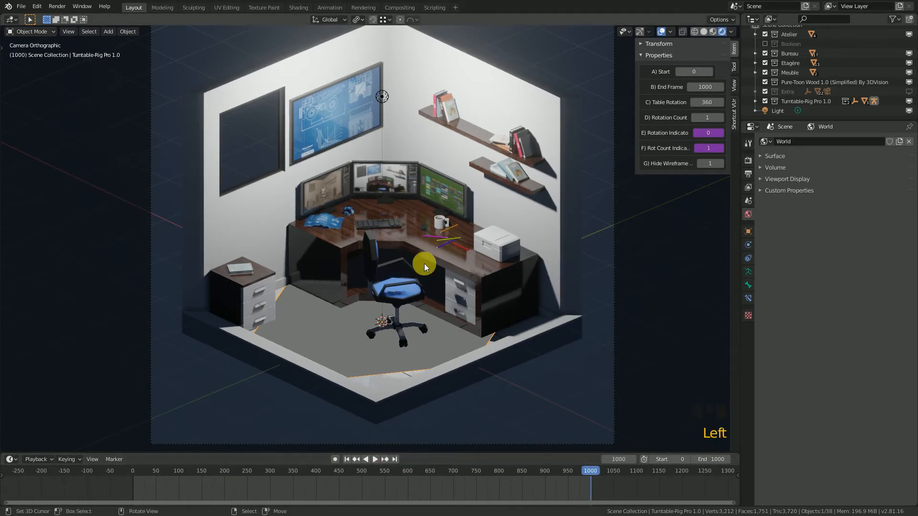
{"action": "left_click", "coordinate": [347, 459]}
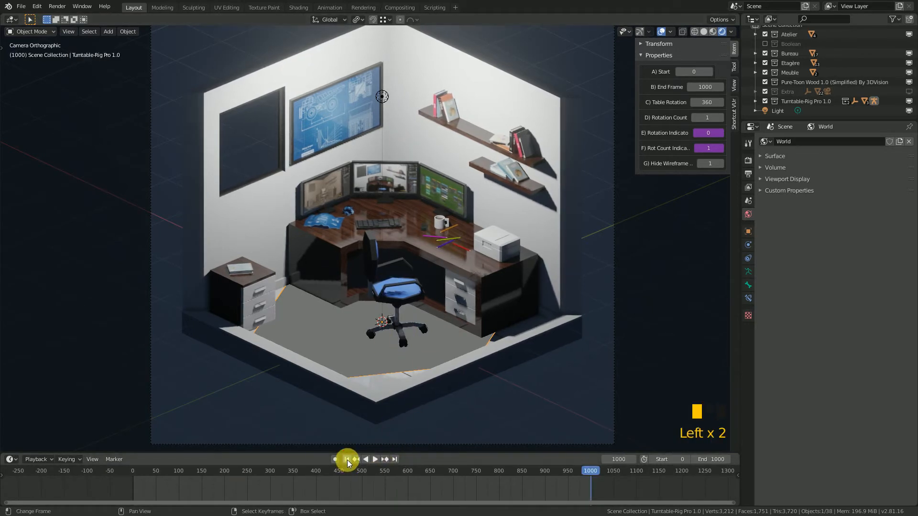
Play the slower turntable animation, turn off the viewport overlays, stop playback and return to the first frame
{"action": "left_click", "coordinate": [375, 460]}
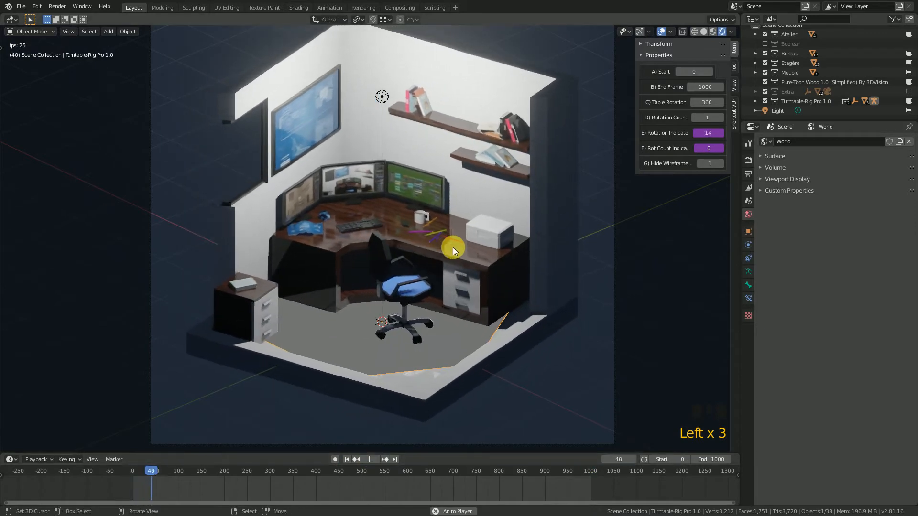
{"action": "left_click", "coordinate": [661, 31]}
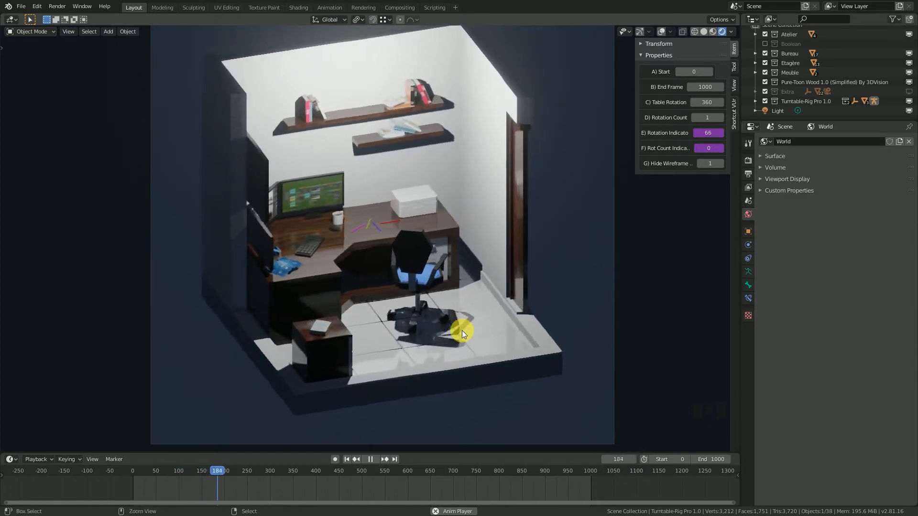
{"action": "middle_click_drag", "start_coordinate": [461, 331], "coordinate": [453, 296], "text": "ctrl"}
{"action": "key", "text": "space"}
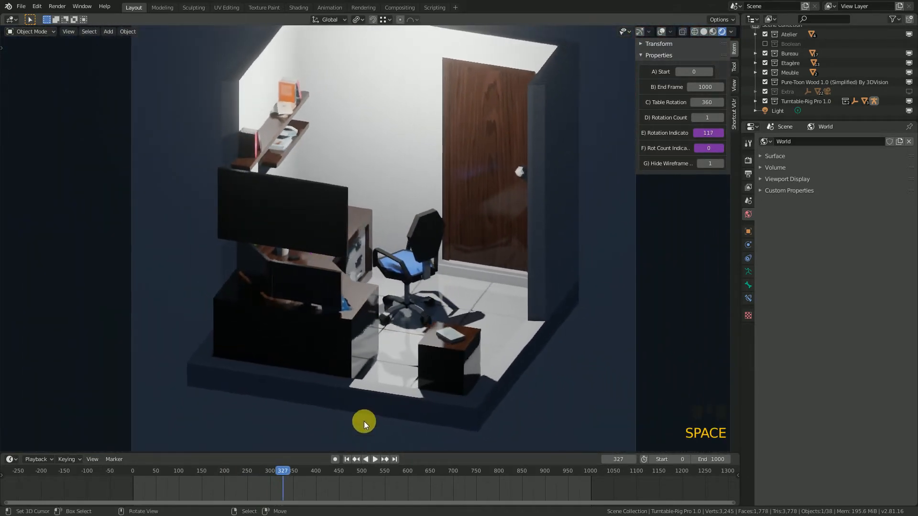
{"action": "left_click", "coordinate": [347, 459]}
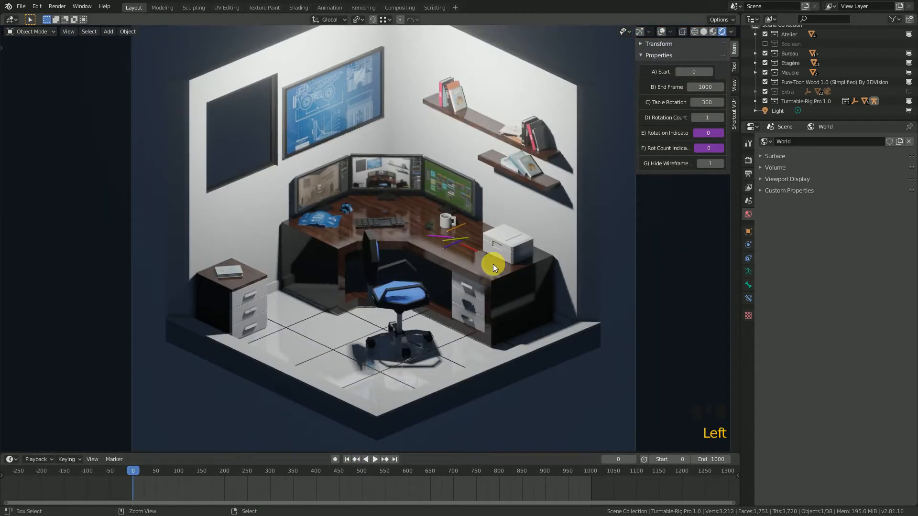
Save the project file, collapse the rig's Properties section and hide the viewport sidebar
{"action": "key", "text": "ctrl+s"}
{"action": "scroll", "coordinate": [514, 285], "scroll_direction": "down", "scroll_amount": 2}
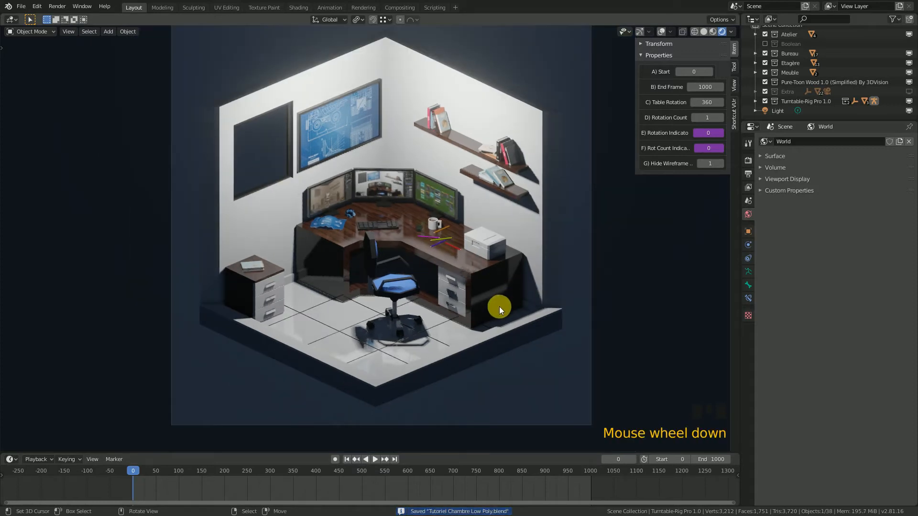
{"action": "left_click", "coordinate": [640, 56]}
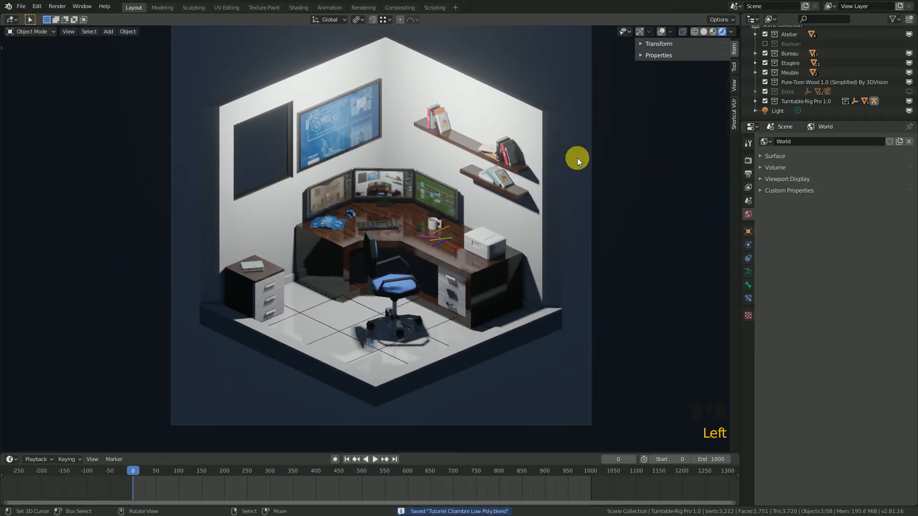
{"action": "key", "text": "n"}
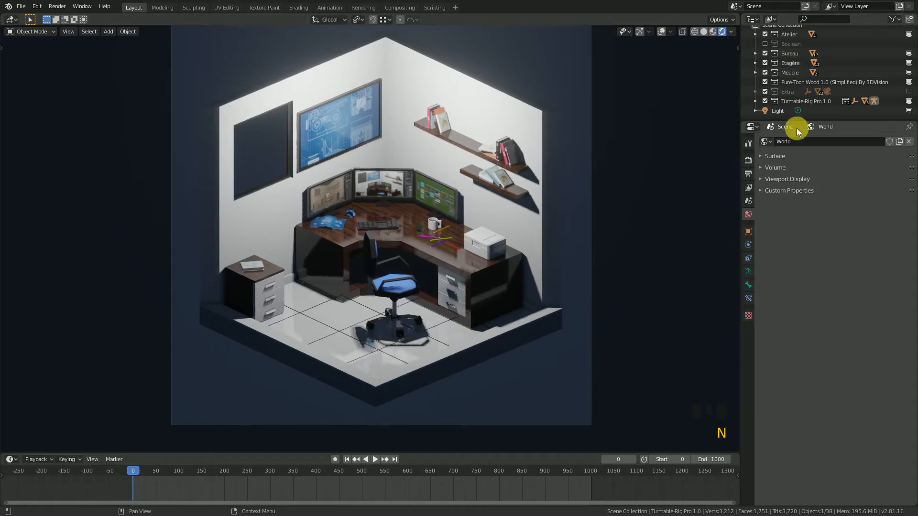
Take the Blender window out of full screen and move it aside to expose the desktop
{"action": "left_click", "coordinate": [92, 7]}
{"action": "left_click", "coordinate": [113, 37]}
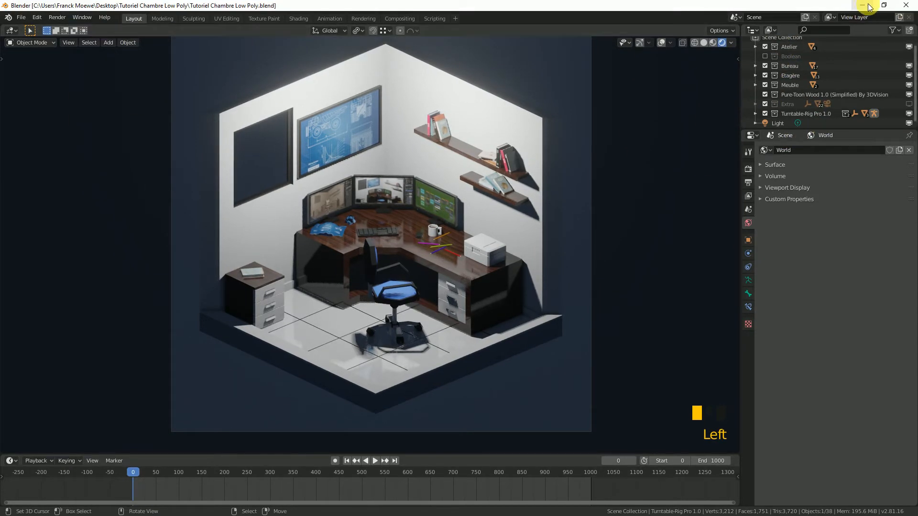
{"action": "left_click_drag", "start_coordinate": [826, 6], "coordinate": [180, 2]}
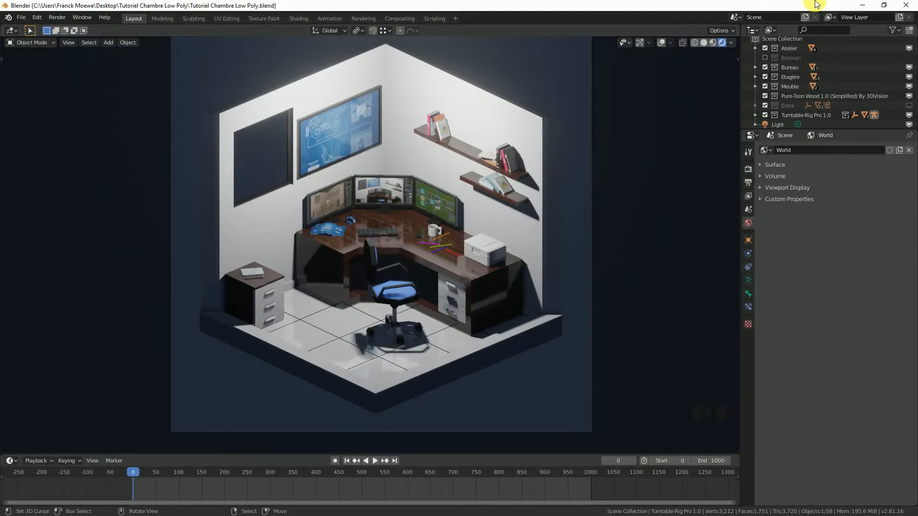
{"action": "left_click_drag", "start_coordinate": [822, 7], "coordinate": [304, 18]}
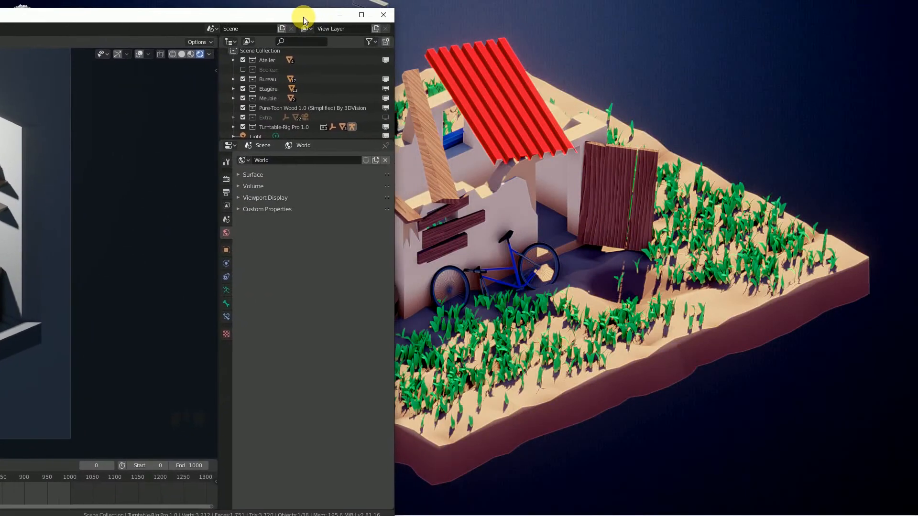
Switch to the Windows desktop and create a new folder there named Animation
{"action": "right_click", "coordinate": [591, 163]}
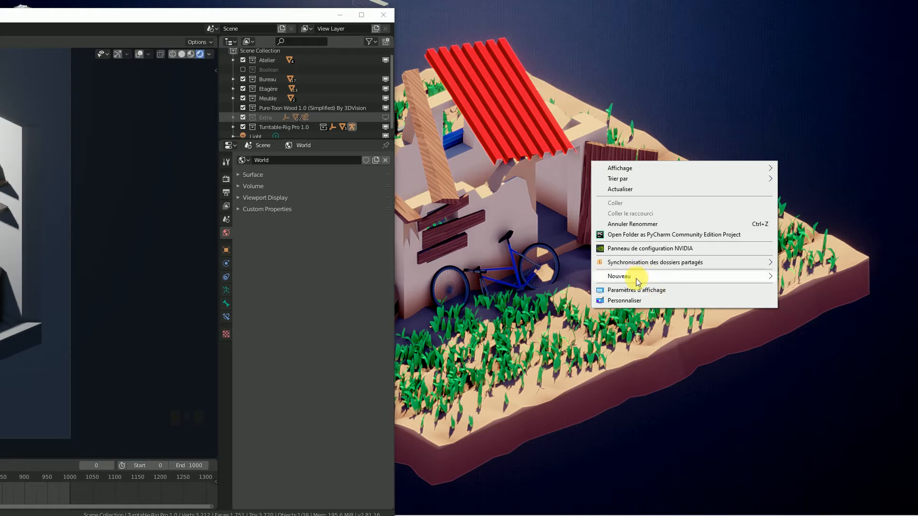
{"action": "mouse_move", "coordinate": [635, 278]}
{"action": "left_click", "coordinate": [834, 272]}
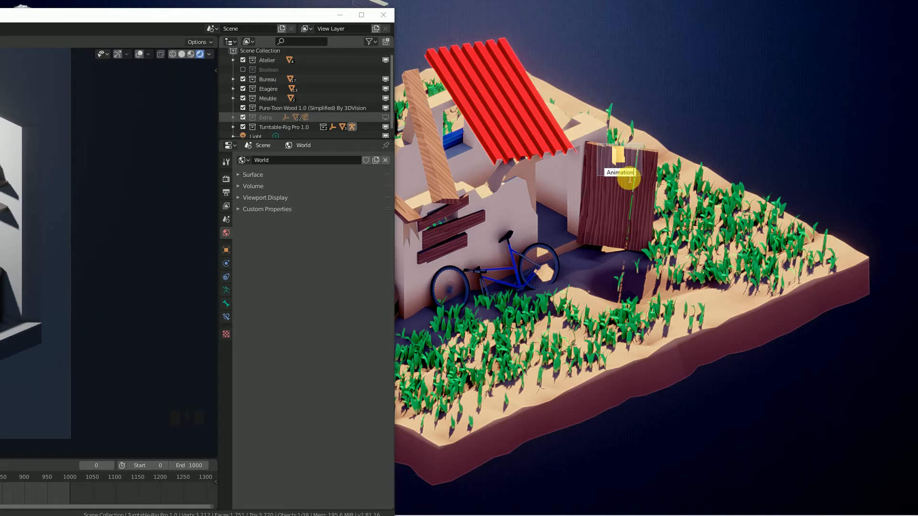
{"action": "type", "text": "Animation"}
{"action": "key", "text": "Return"}
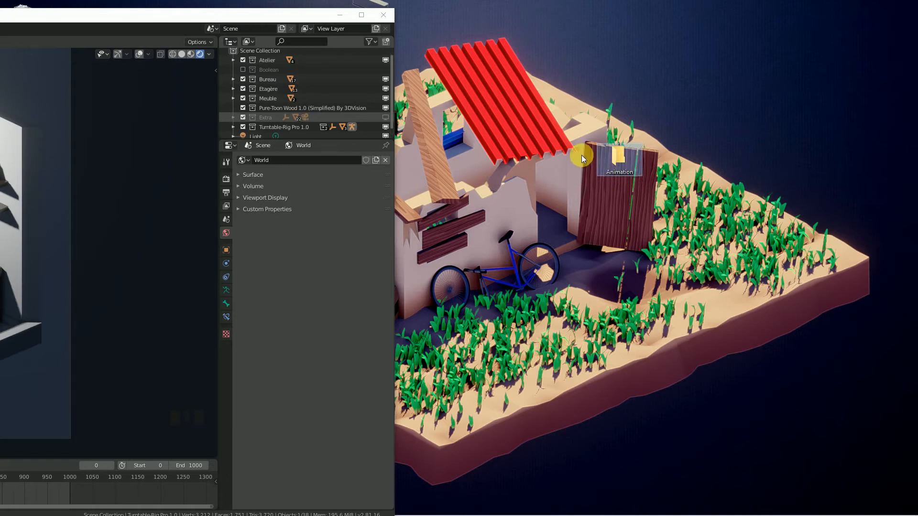
Return to Blender, maximize its window and restore full screen
{"action": "left_click", "coordinate": [363, 18]}
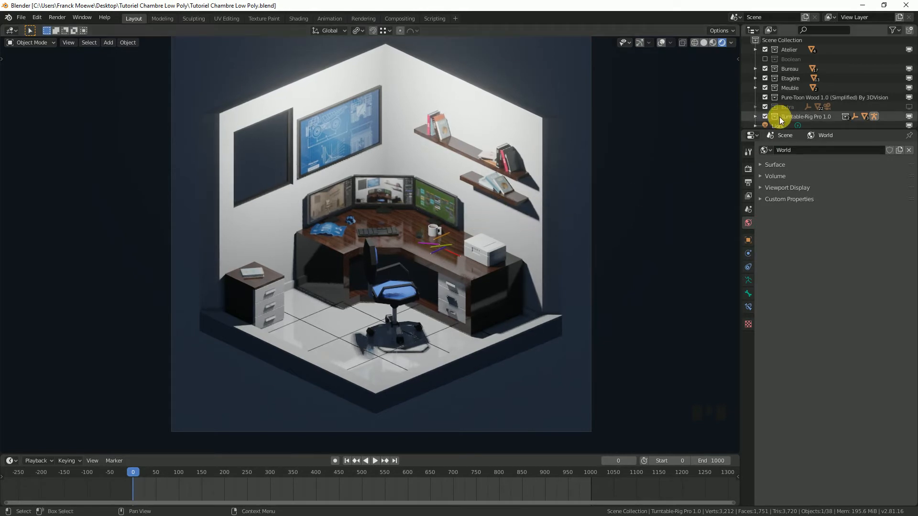
{"action": "left_click", "coordinate": [82, 17]}
{"action": "left_click", "coordinate": [85, 50]}
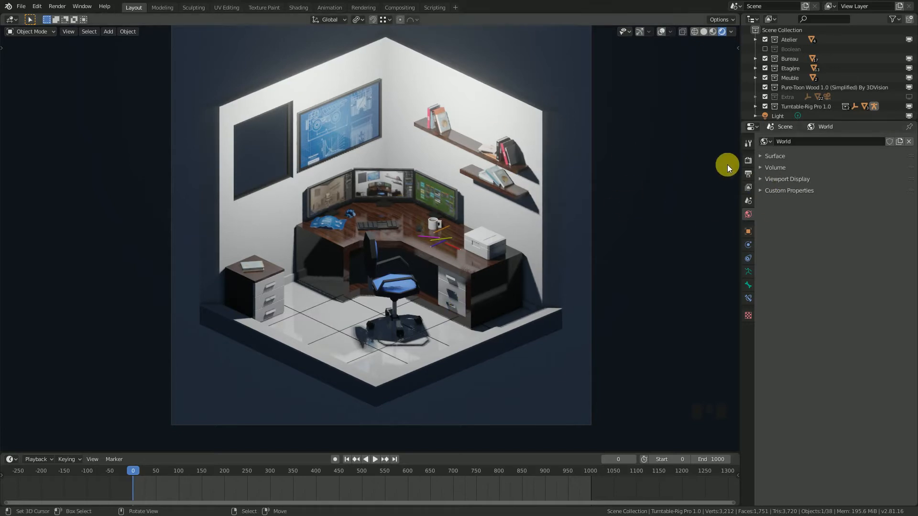
Show the scene's output dimension settings and check the camera frame around the room
{"action": "left_click", "coordinate": [747, 161]}
{"action": "left_click", "coordinate": [747, 174]}
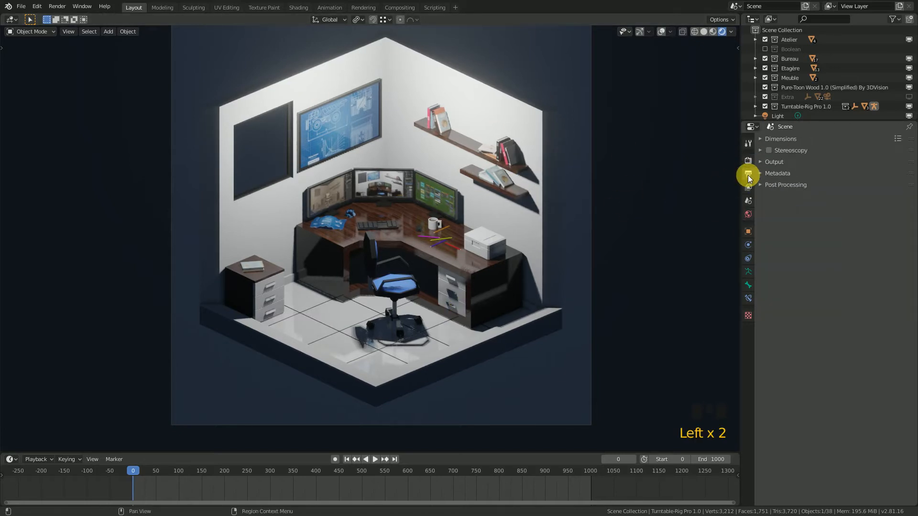
{"action": "left_click", "coordinate": [769, 139]}
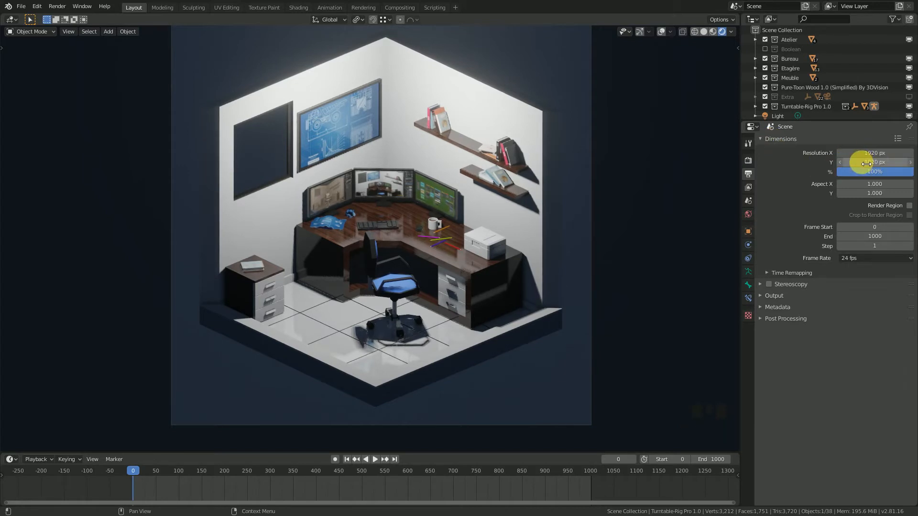
{"action": "scroll", "coordinate": [447, 172], "scroll_direction": "down", "scroll_amount": 1}
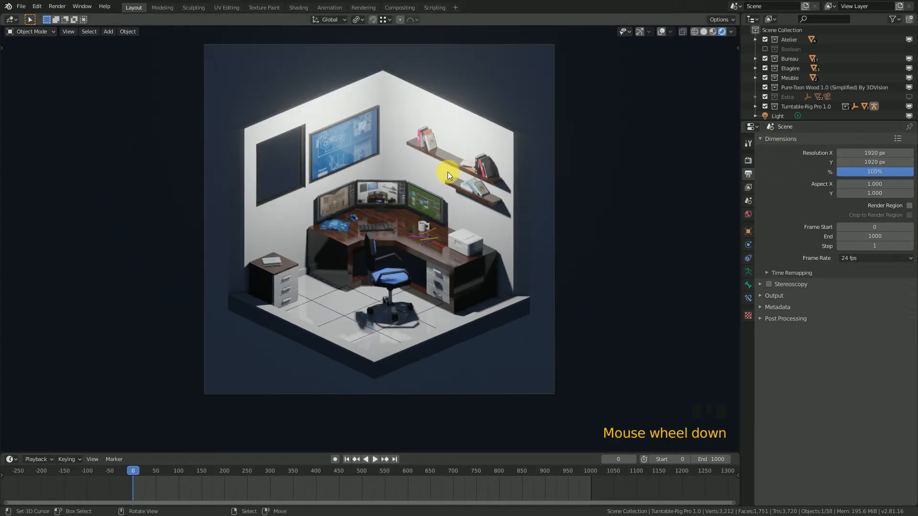
{"action": "scroll", "coordinate": [445, 173], "scroll_direction": "up", "scroll_amount": 1}
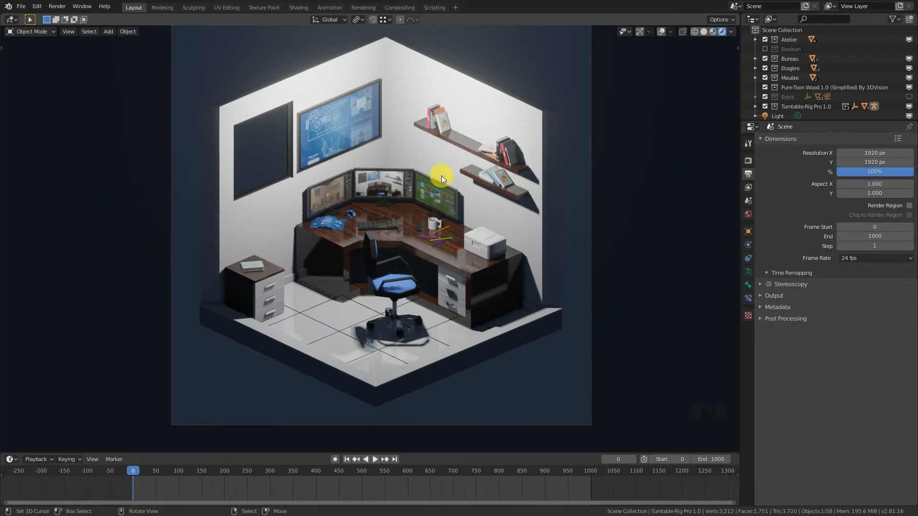
Try a Resolution Y of 1080 px on the camera frame and set it back to 1920 px
{"action": "left_click", "coordinate": [876, 163]}
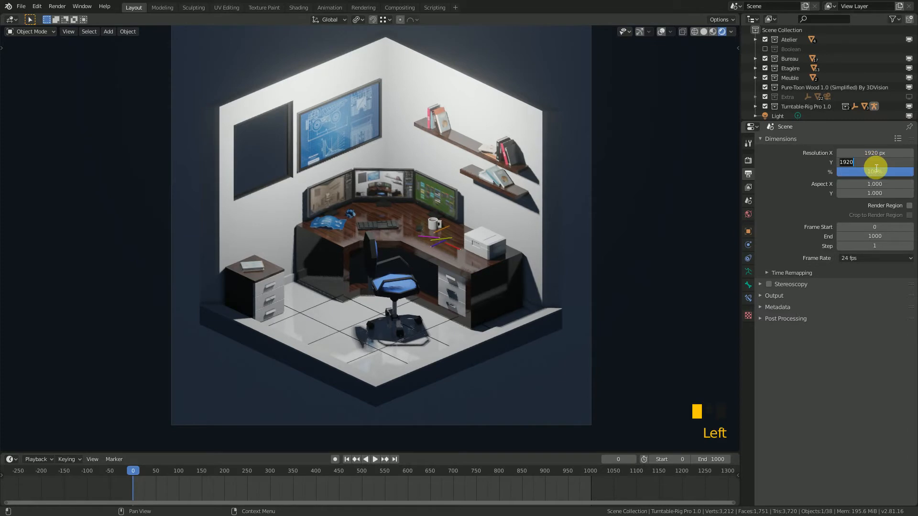
{"action": "type", "text": "1080"}
{"action": "key", "text": "Return"}
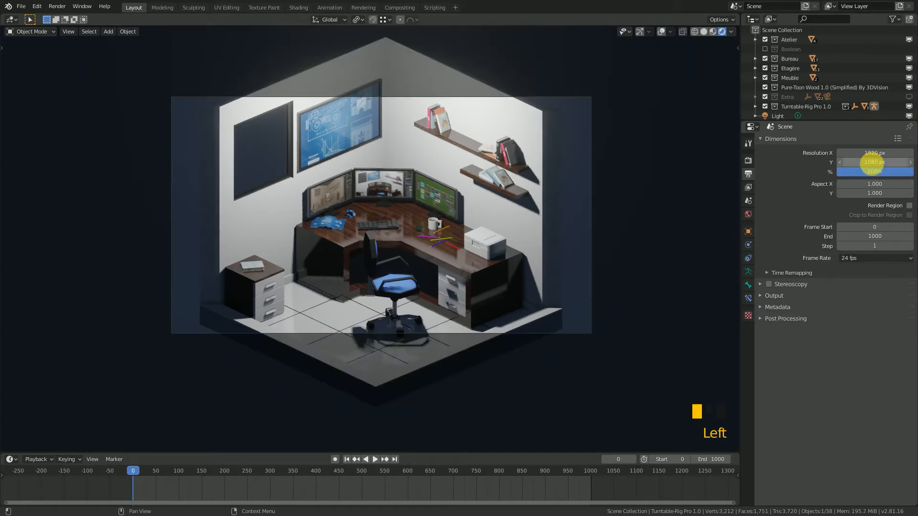
{"action": "left_click", "coordinate": [877, 165]}
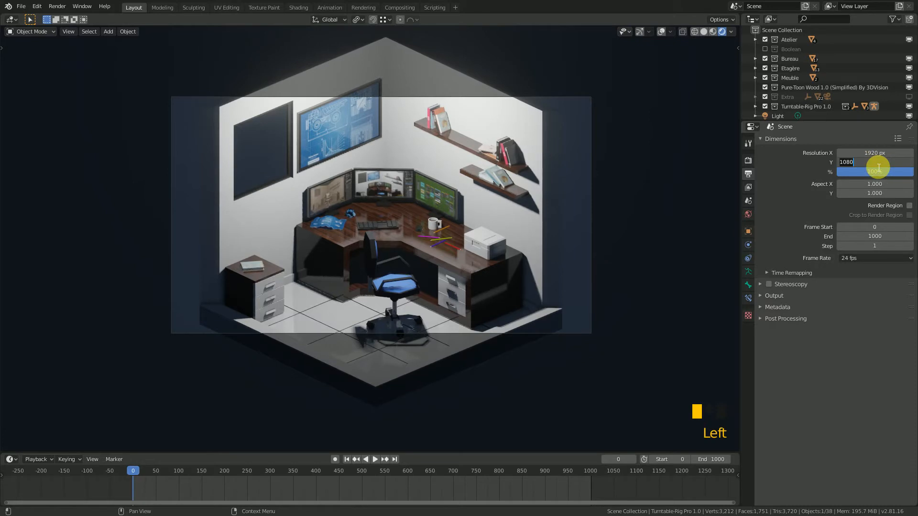
{"action": "type", "text": "19"}
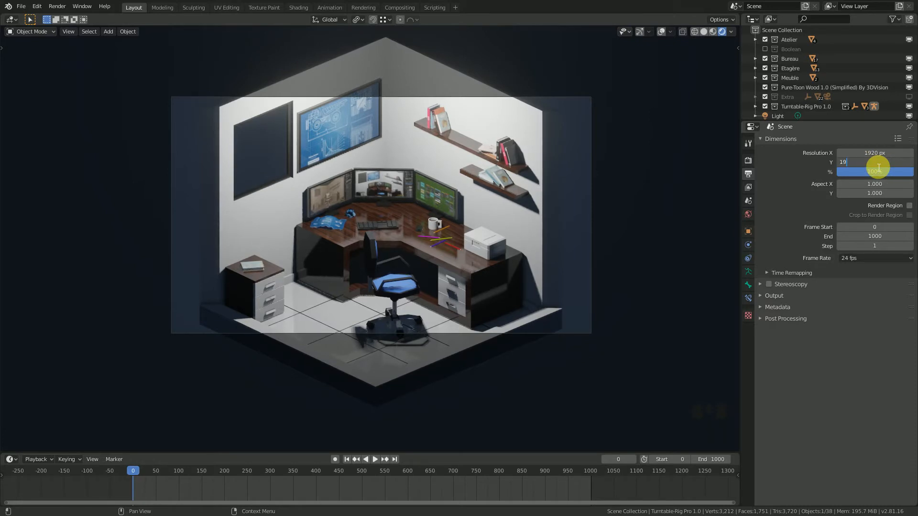
{"action": "type", "text": "20"}
{"action": "key", "text": "Return"}
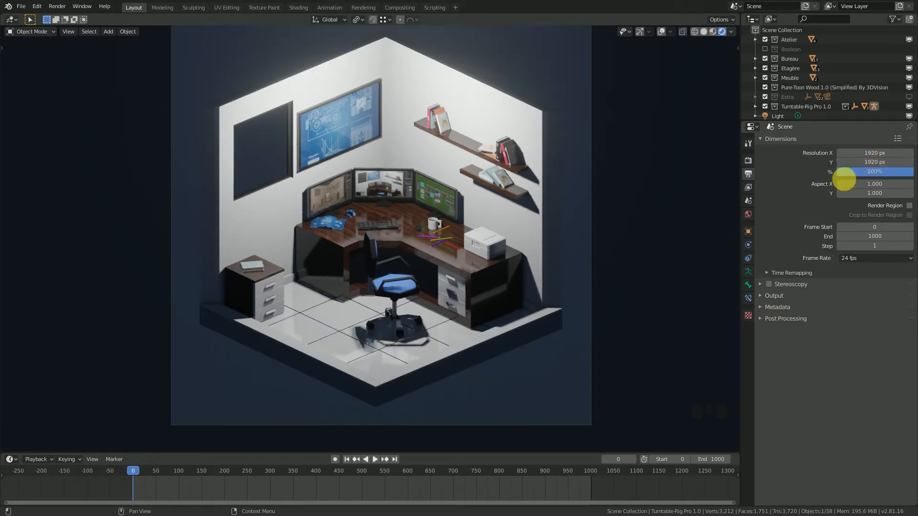
{"action": "scroll", "coordinate": [418, 191], "scroll_direction": "down", "scroll_amount": 2}
{"action": "scroll", "coordinate": [452, 229], "scroll_direction": "up", "scroll_amount": 2}
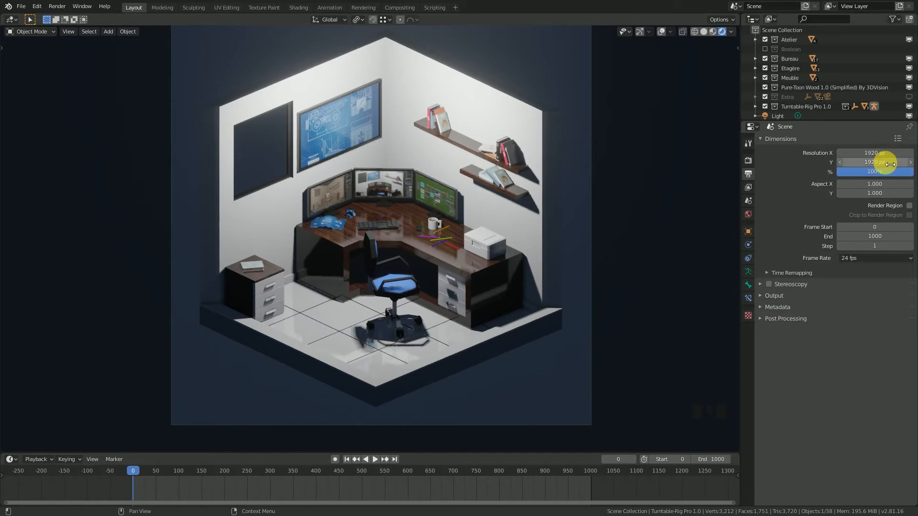
{"action": "left_click_drag", "start_coordinate": [890, 156], "coordinate": [890, 167]}
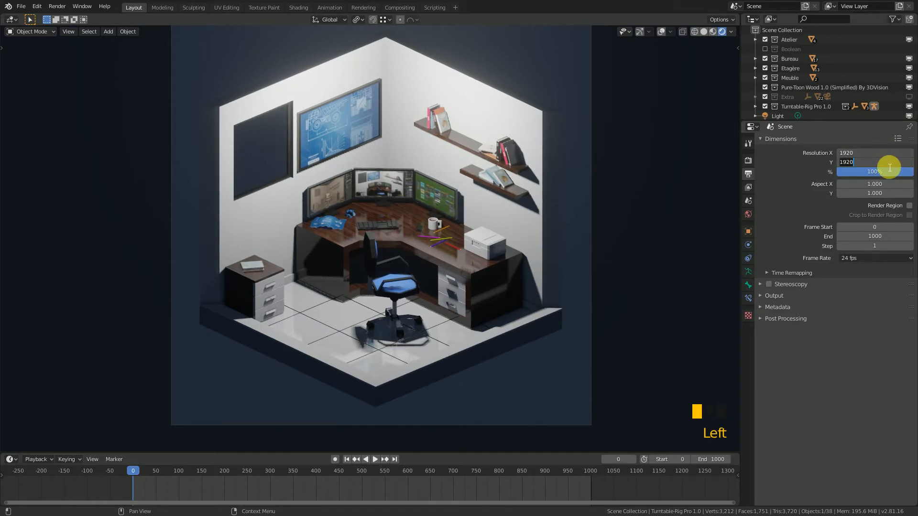
{"action": "type", "text": "*"}
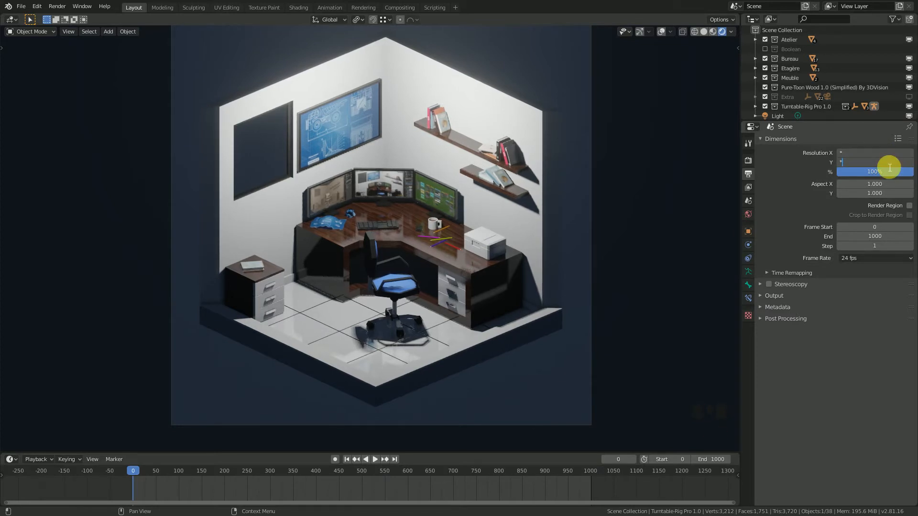
{"action": "key", "text": "Escape"}
Multiply Resolution X and Y together by 2 for an output size of 3840 × 3840 px
{"action": "left_click_drag", "start_coordinate": [887, 156], "coordinate": [887, 167]}
{"action": "type", "text": "*2"}
{"action": "key", "text": "Return"}
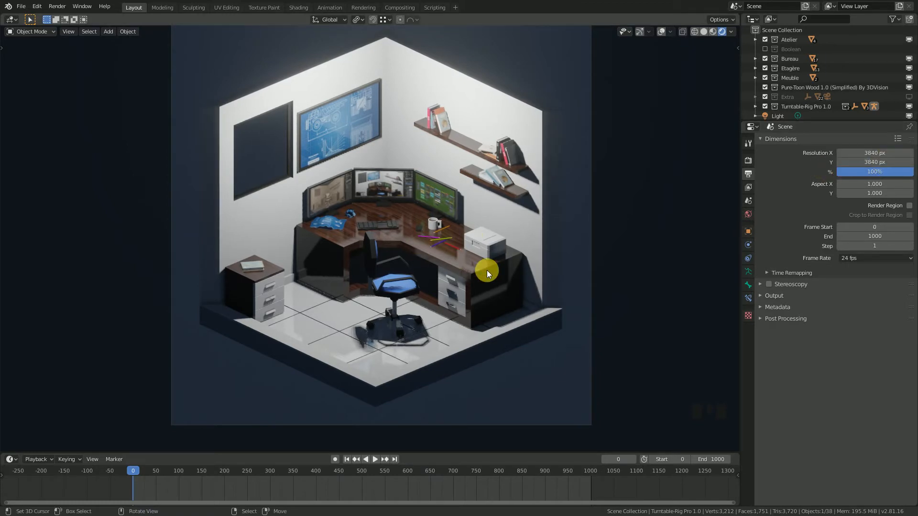
Render a still image of frame 0 and bring the whole room into view in the render window
{"action": "key", "text": "F12"}
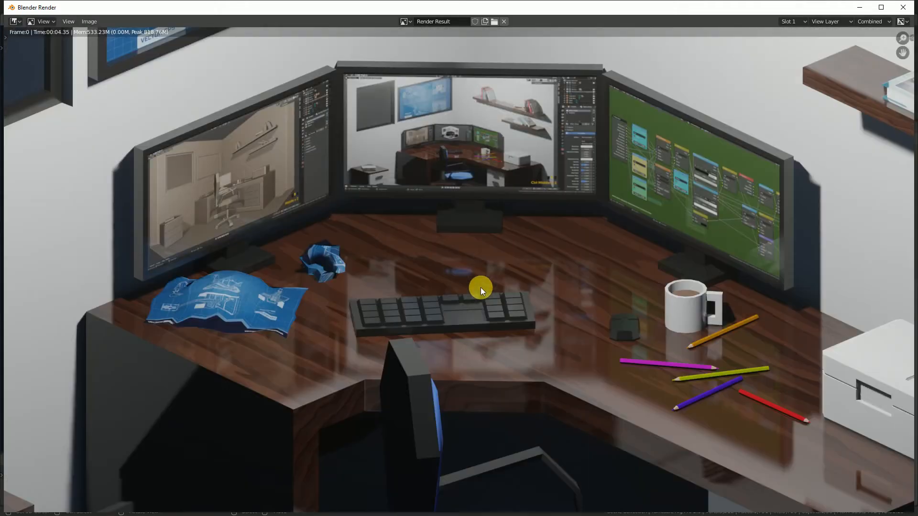
{"action": "scroll", "coordinate": [481, 288], "scroll_direction": "down", "scroll_amount": 3}
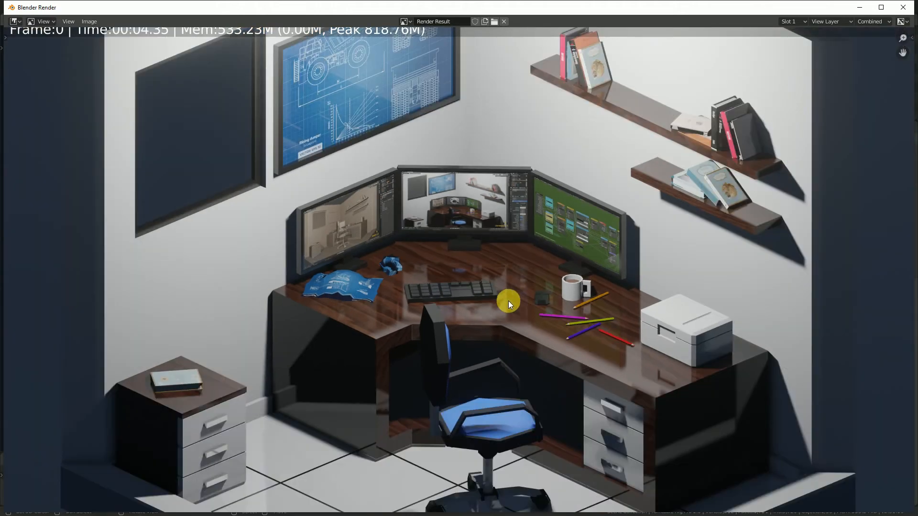
{"action": "scroll", "coordinate": [508, 301], "scroll_direction": "down", "scroll_amount": 2}
{"action": "scroll", "coordinate": [509, 300], "scroll_direction": "up", "scroll_amount": 1}
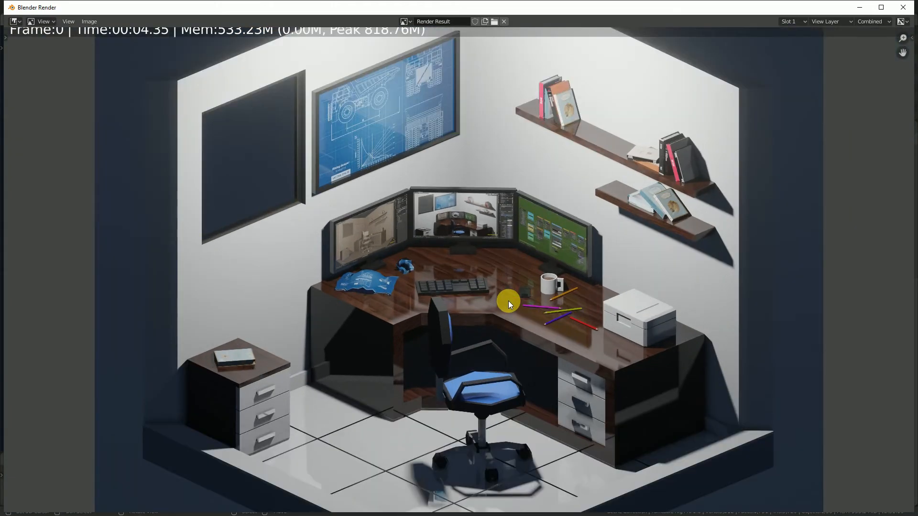
{"action": "scroll", "coordinate": [531, 313], "scroll_direction": "down", "scroll_amount": 1}
{"action": "scroll", "coordinate": [540, 324], "scroll_direction": "down", "scroll_amount": 1}
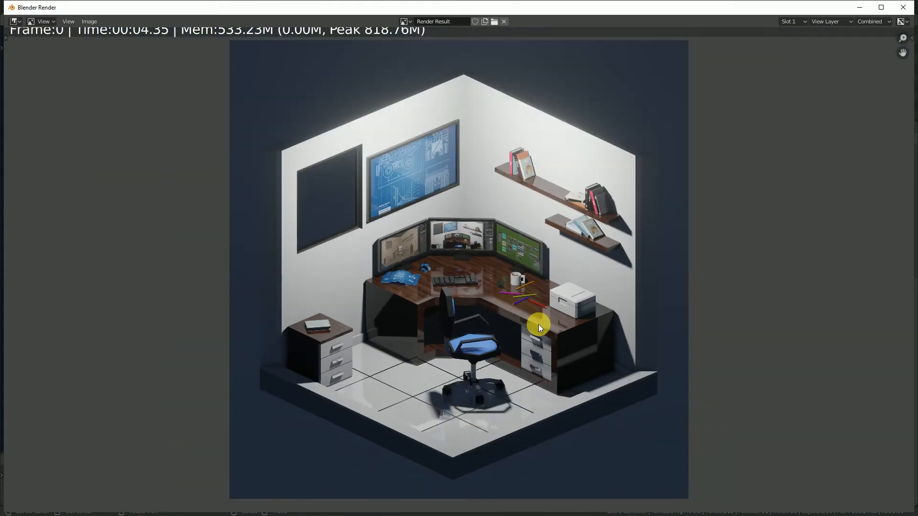
Examine the rendered room up close and as a whole, checking the desk, monitors, shelves and framing
{"action": "scroll", "coordinate": [538, 324], "scroll_direction": "up", "scroll_amount": 1}
{"action": "scroll", "coordinate": [559, 329], "scroll_direction": "down", "scroll_amount": 1}
{"action": "middle_click_drag", "start_coordinate": [578, 337], "coordinate": [501, 343]}
{"action": "scroll", "coordinate": [501, 342], "scroll_direction": "up", "scroll_amount": 2}
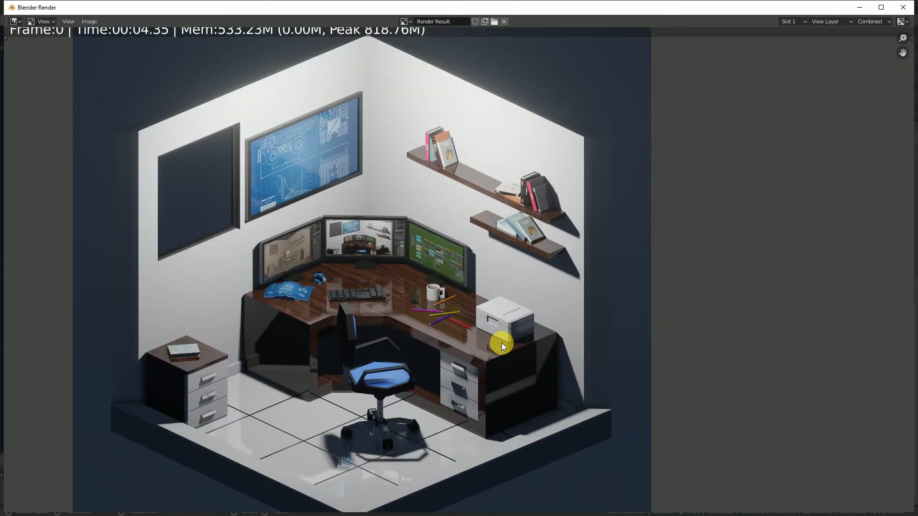
{"action": "scroll", "coordinate": [501, 343], "scroll_direction": "up", "scroll_amount": 1}
{"action": "scroll", "coordinate": [495, 342], "scroll_direction": "down", "scroll_amount": 3}
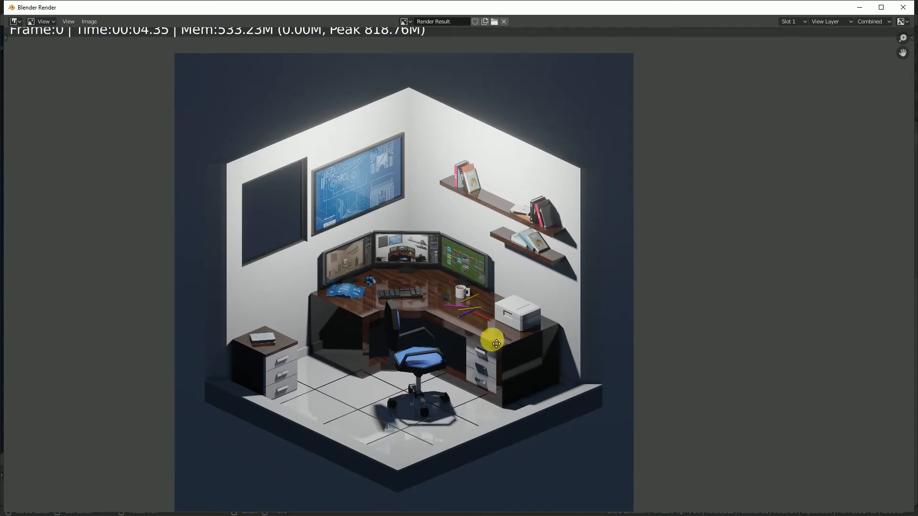
{"action": "scroll", "coordinate": [496, 339], "scroll_direction": "up", "scroll_amount": 1}
{"action": "scroll", "coordinate": [493, 340], "scroll_direction": "up", "scroll_amount": 2}
{"action": "scroll", "coordinate": [478, 345], "scroll_direction": "down", "scroll_amount": 1}
{"action": "scroll", "coordinate": [477, 349], "scroll_direction": "down", "scroll_amount": 1}
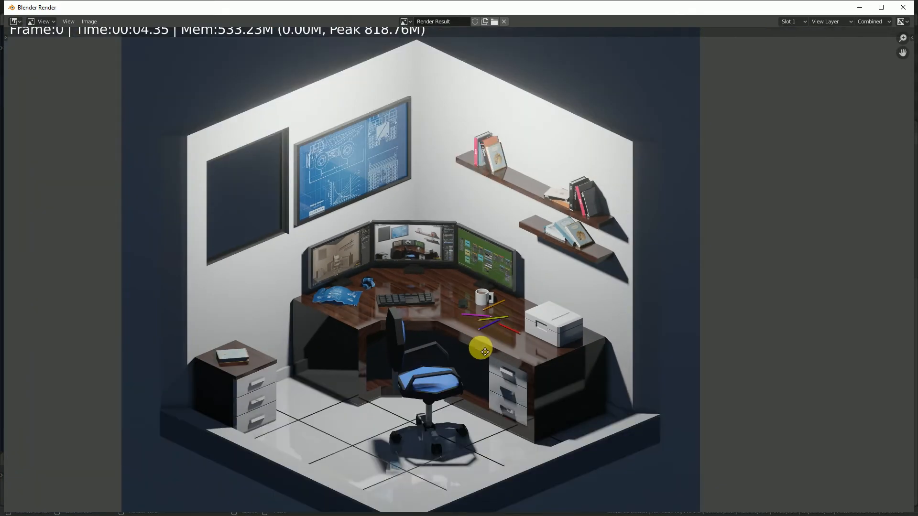
{"action": "middle_click_drag", "start_coordinate": [478, 349], "coordinate": [514, 292]}
{"action": "scroll", "coordinate": [514, 292], "scroll_direction": "down", "scroll_amount": 1}
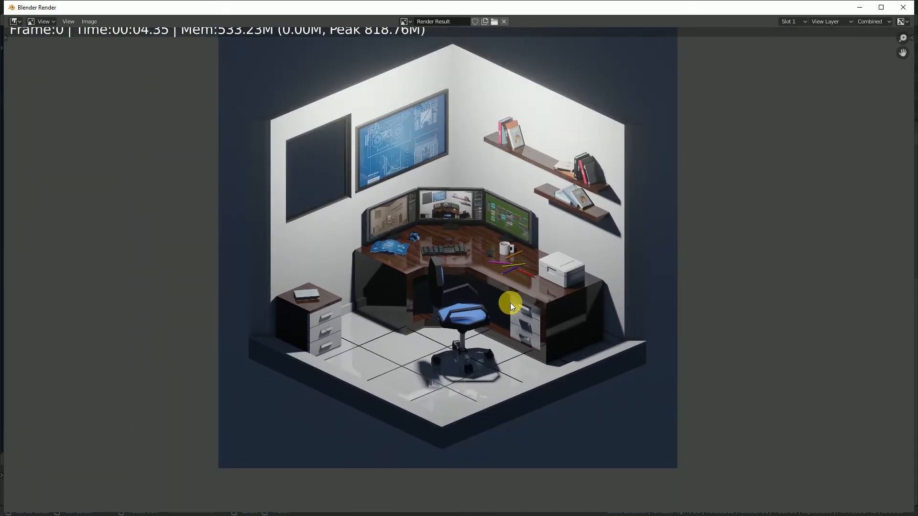
{"action": "scroll", "coordinate": [509, 303], "scroll_direction": "up", "scroll_amount": 4}
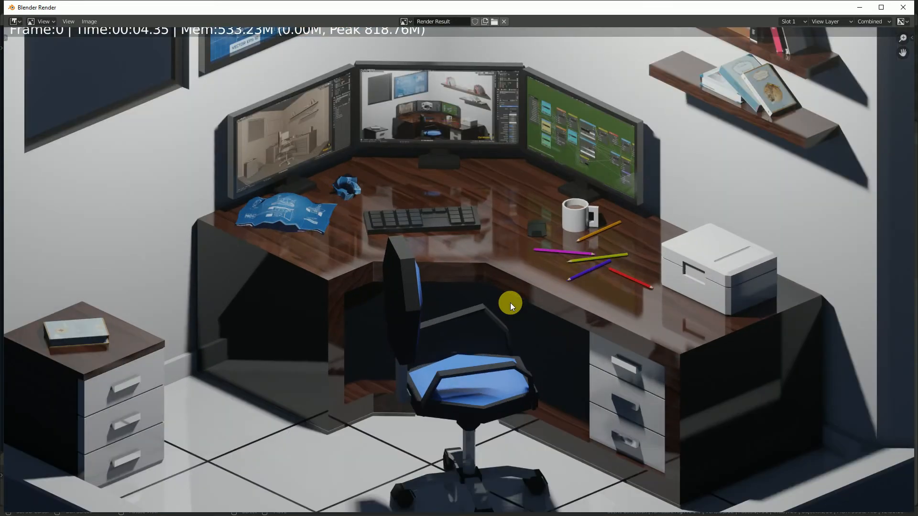
{"action": "scroll", "coordinate": [510, 303], "scroll_direction": "down", "scroll_amount": 4}
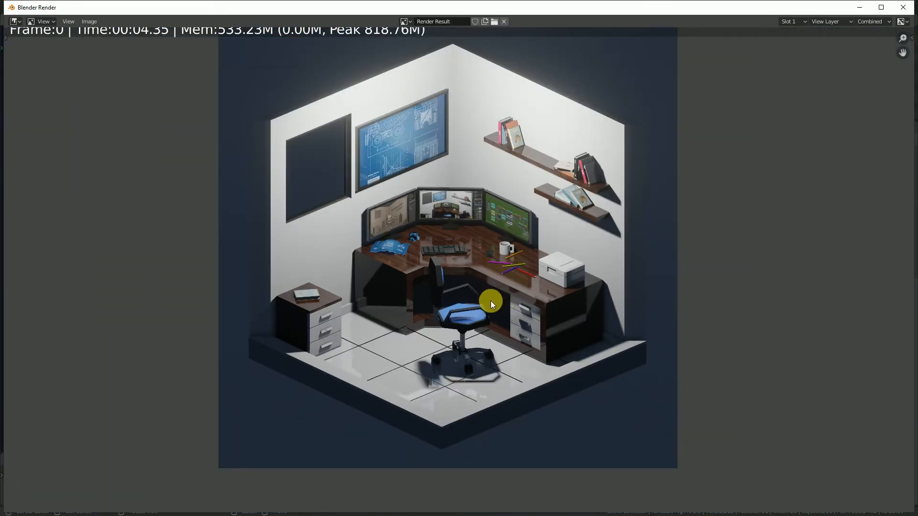
{"action": "scroll", "coordinate": [498, 291], "scroll_direction": "up", "scroll_amount": 3}
{"action": "middle_click_drag", "start_coordinate": [507, 272], "coordinate": [517, 316]}
{"action": "scroll", "coordinate": [622, 169], "scroll_direction": "down", "scroll_amount": 1}
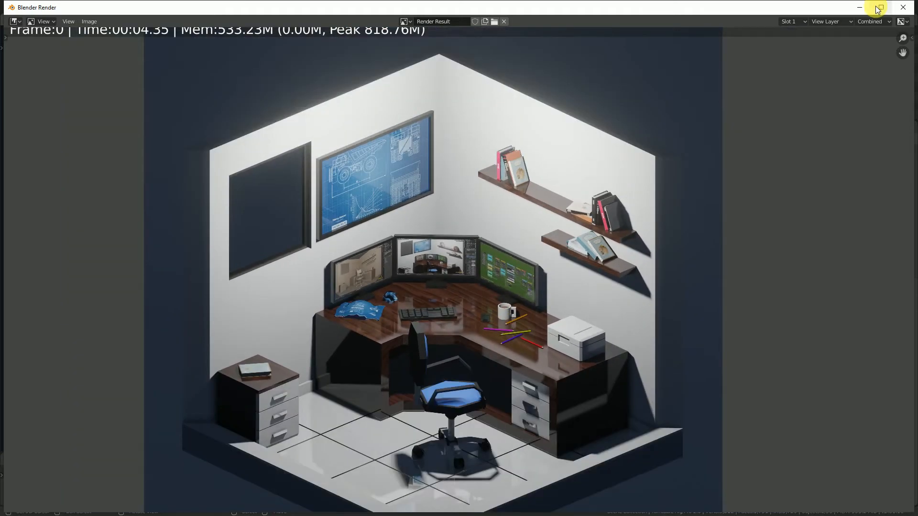
Close the render window and set Resolution X and Y together to 1920 px
{"action": "left_click", "coordinate": [903, 7]}
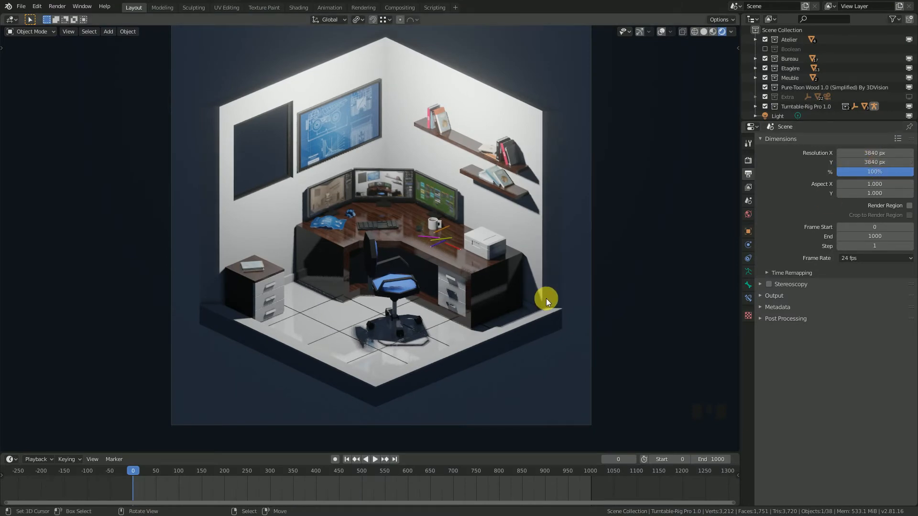
{"action": "left_click", "coordinate": [871, 162]}
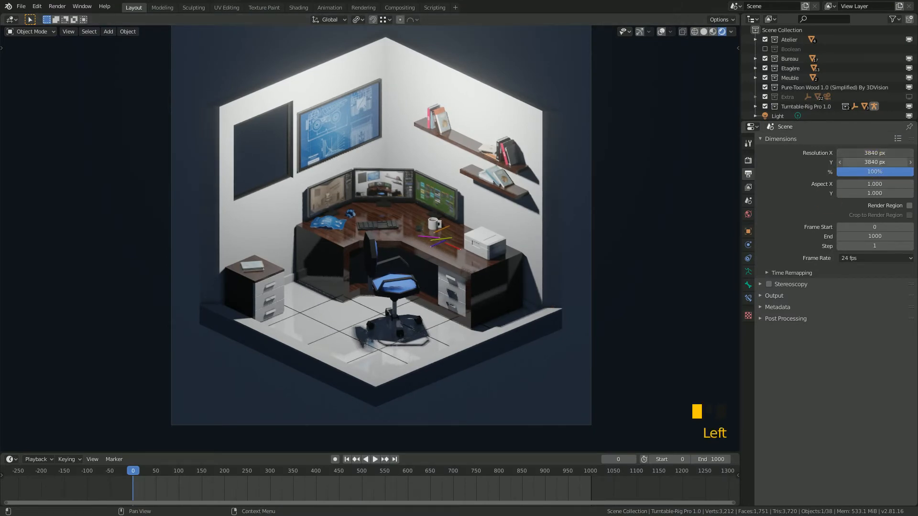
{"action": "left_click_drag", "start_coordinate": [875, 166], "coordinate": [875, 153]}
{"action": "type", "text": "192"}
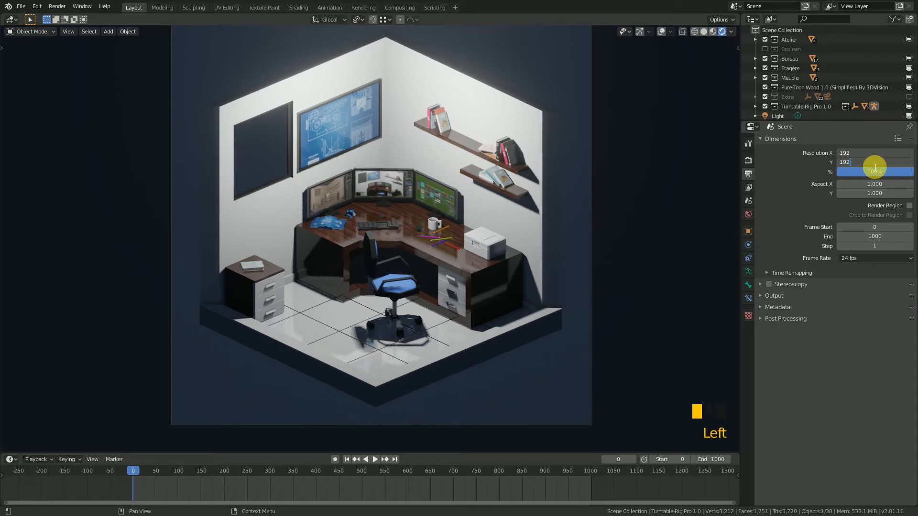
{"action": "type", "text": "0"}
{"action": "key", "text": "Return"}
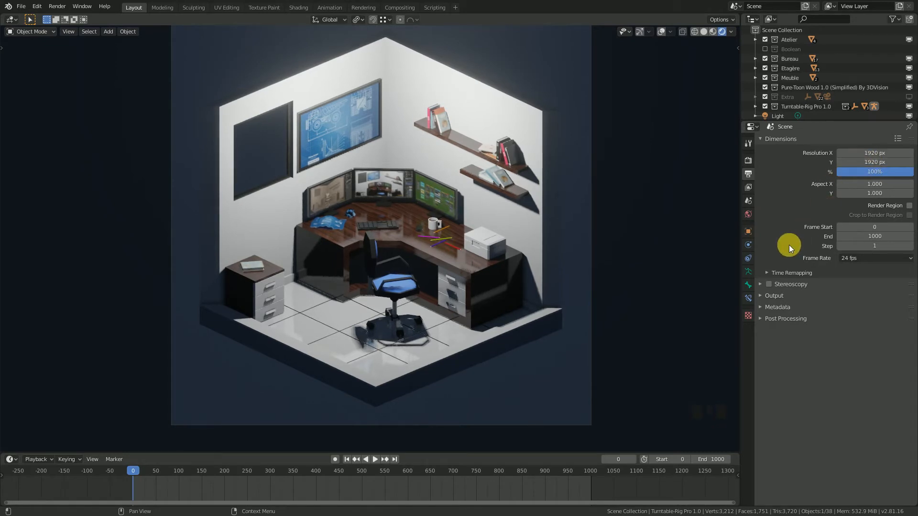
Play a short stretch of the turntable animation at 24 fps to judge its rotation speed
{"action": "left_click", "coordinate": [849, 257]}
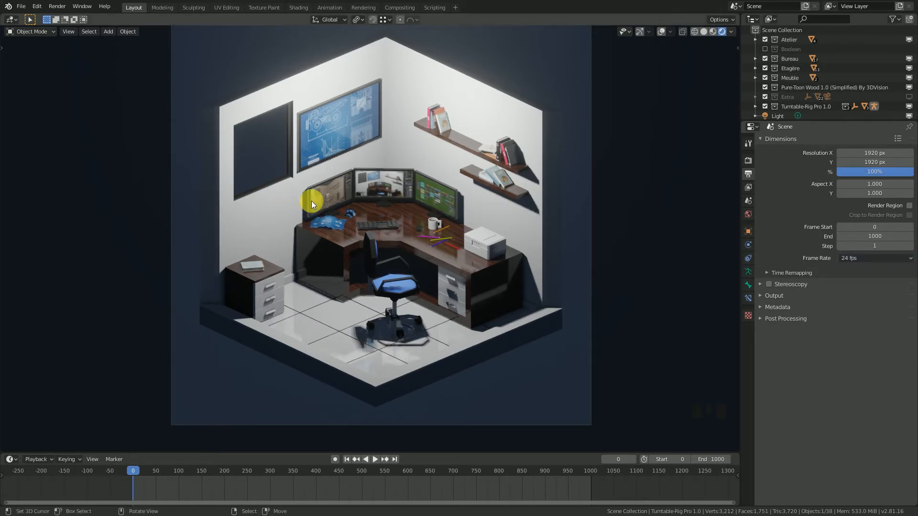
{"action": "key", "text": "space"}
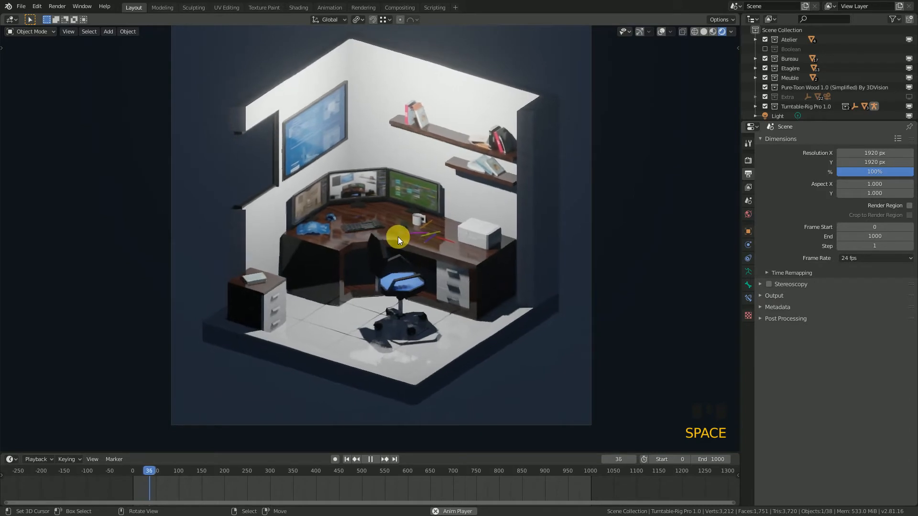
{"action": "key", "text": "space"}
Try a frame rate of 60 fps and play back the turntable animation
{"action": "left_click", "coordinate": [849, 257]}
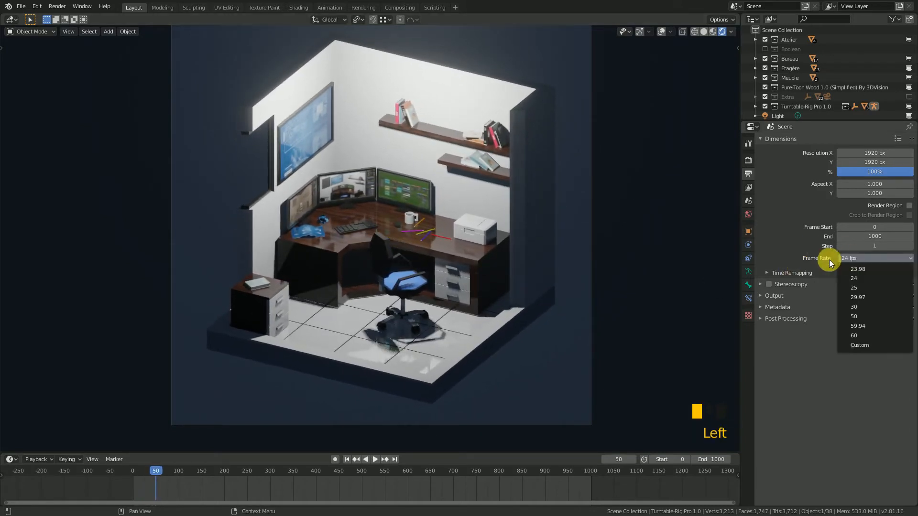
{"action": "left_click", "coordinate": [850, 257]}
{"action": "left_click", "coordinate": [855, 336]}
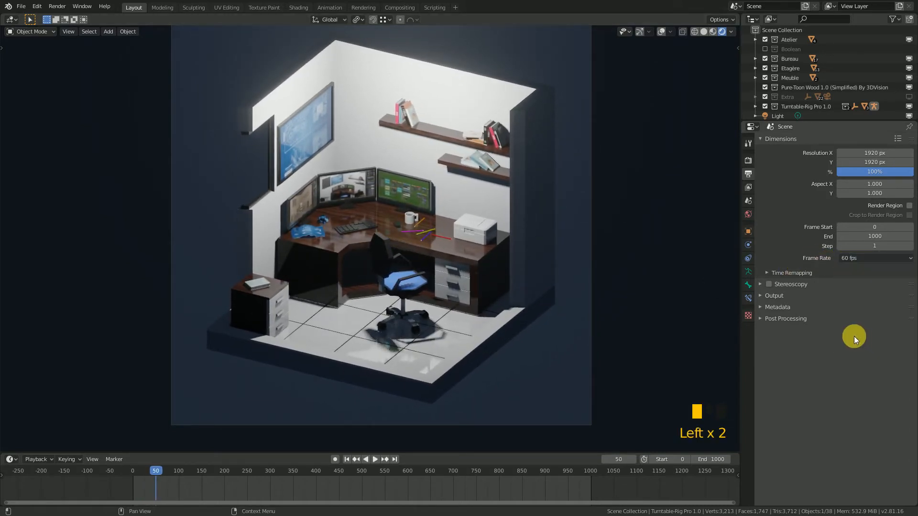
{"action": "key", "text": "space"}
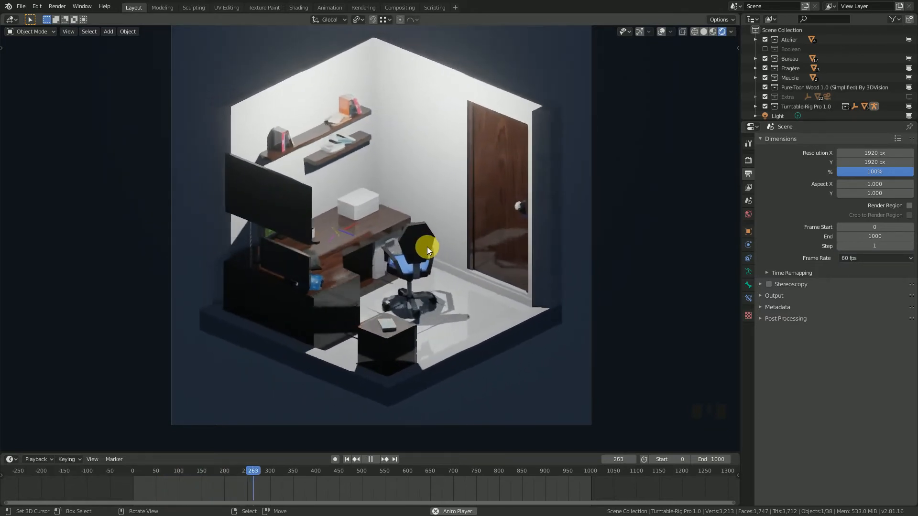
{"action": "key", "text": "space"}
Set the frame rate to 30 fps and play back the turntable animation to check its speed
{"action": "left_click", "coordinate": [858, 258]}
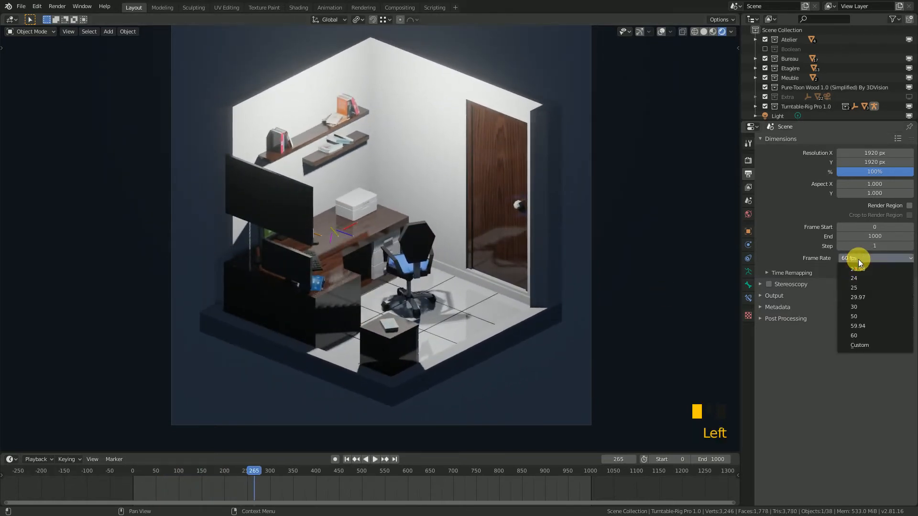
{"action": "left_click", "coordinate": [862, 308]}
{"action": "key", "text": "space"}
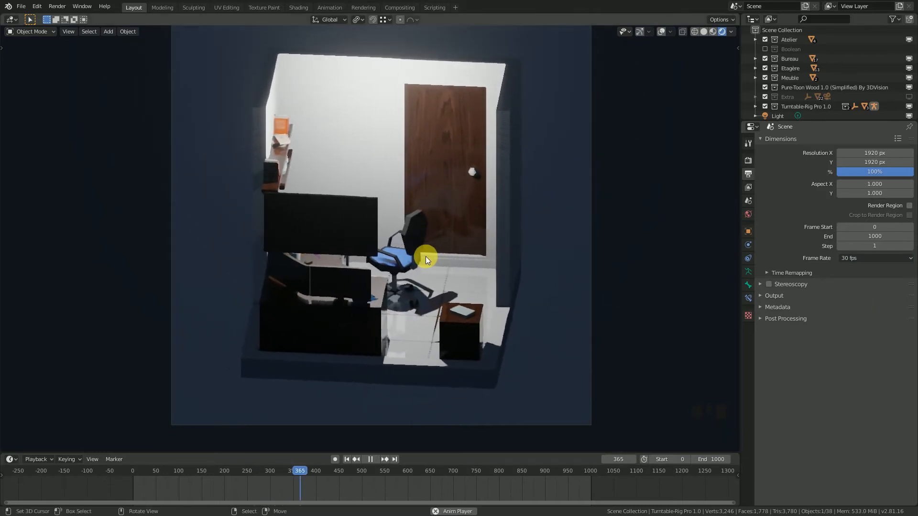
{"action": "key", "text": "space"}
Set the render output path to the Animation folder on the Desktop
{"action": "left_click", "coordinate": [760, 139]}
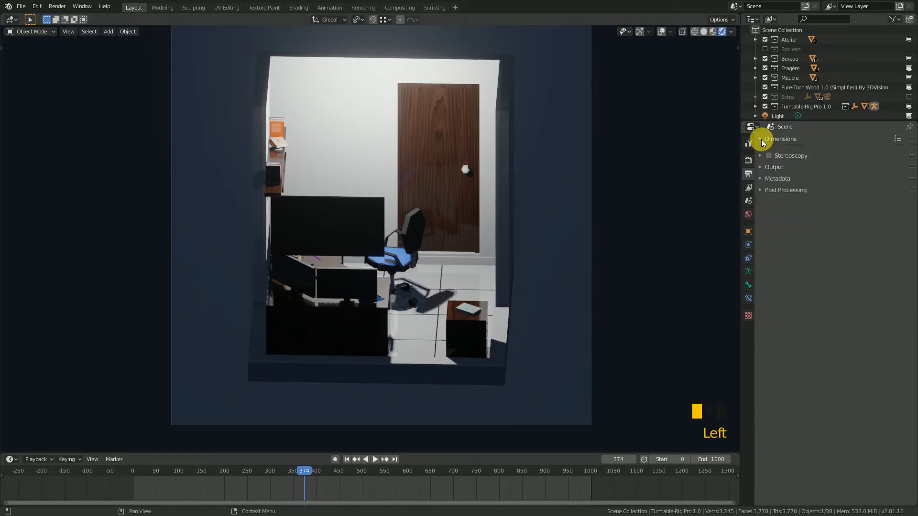
{"action": "left_click", "coordinate": [761, 139]}
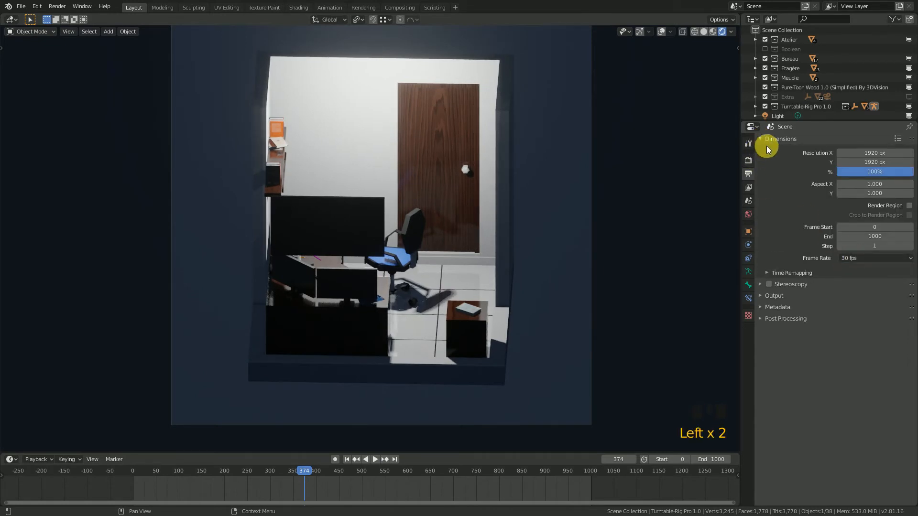
{"action": "left_click", "coordinate": [764, 140]}
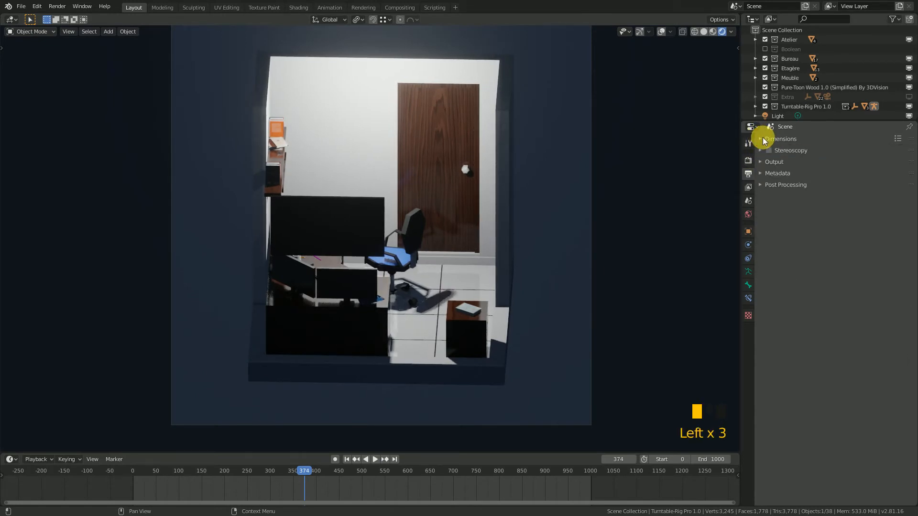
{"action": "left_click", "coordinate": [764, 162]}
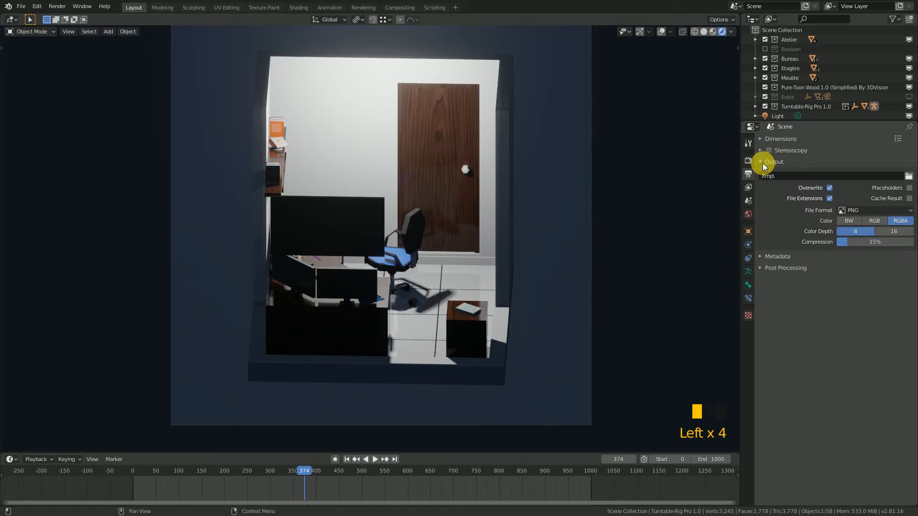
{"action": "left_click", "coordinate": [908, 177]}
{"action": "left_click", "coordinate": [246, 220]}
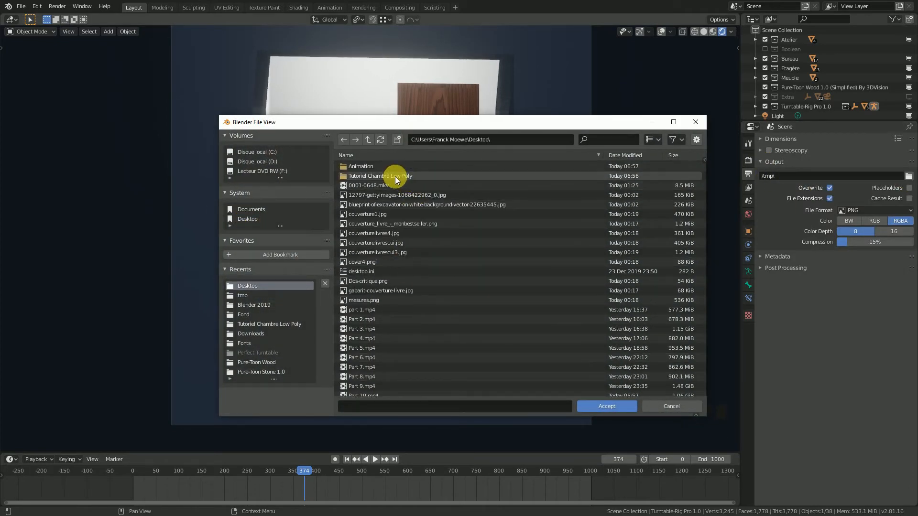
{"action": "left_click", "coordinate": [374, 167]}
{"action": "left_click", "coordinate": [606, 407]}
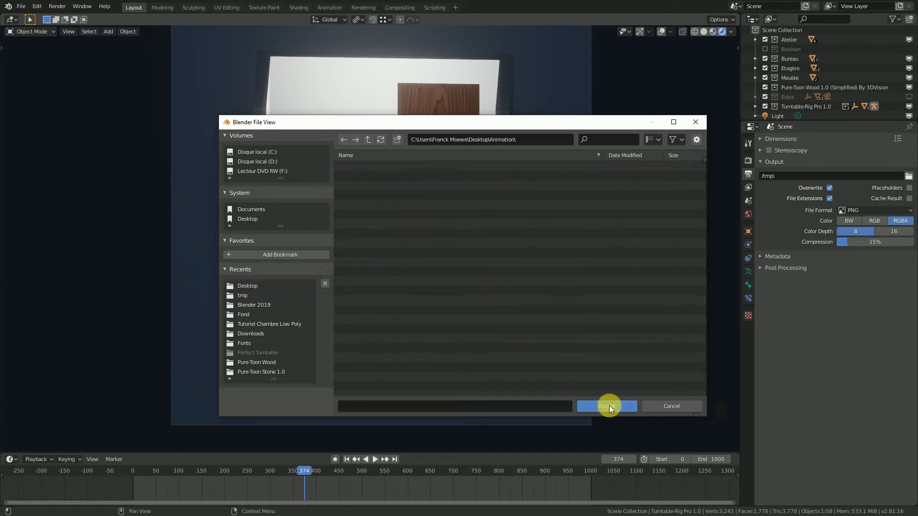
{"action": "left_click", "coordinate": [616, 409]}
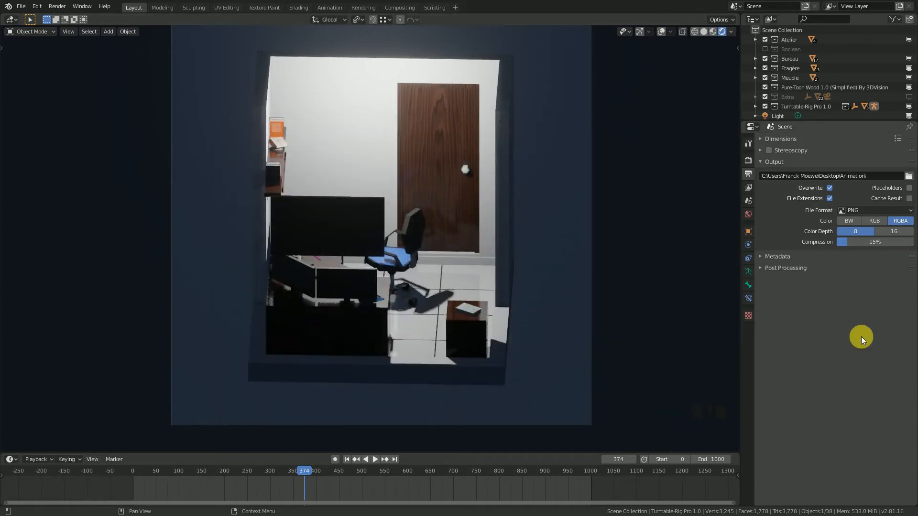
Choose PNG as the output file format and collapse the output settings
{"action": "left_click", "coordinate": [851, 210]}
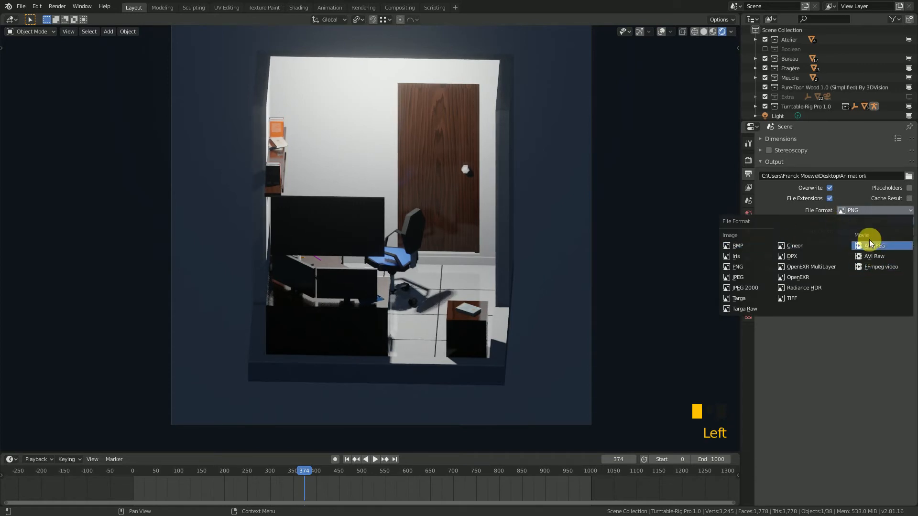
{"action": "left_click", "coordinate": [741, 266]}
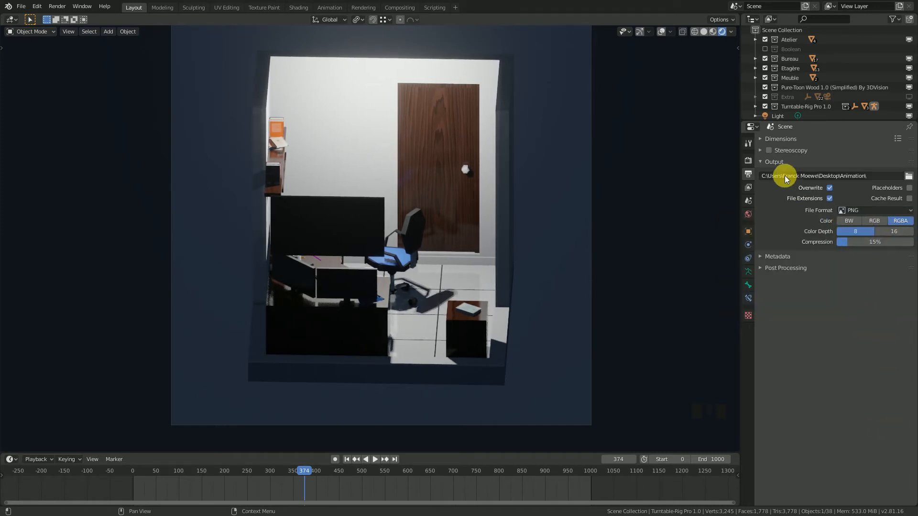
{"action": "left_click", "coordinate": [765, 162]}
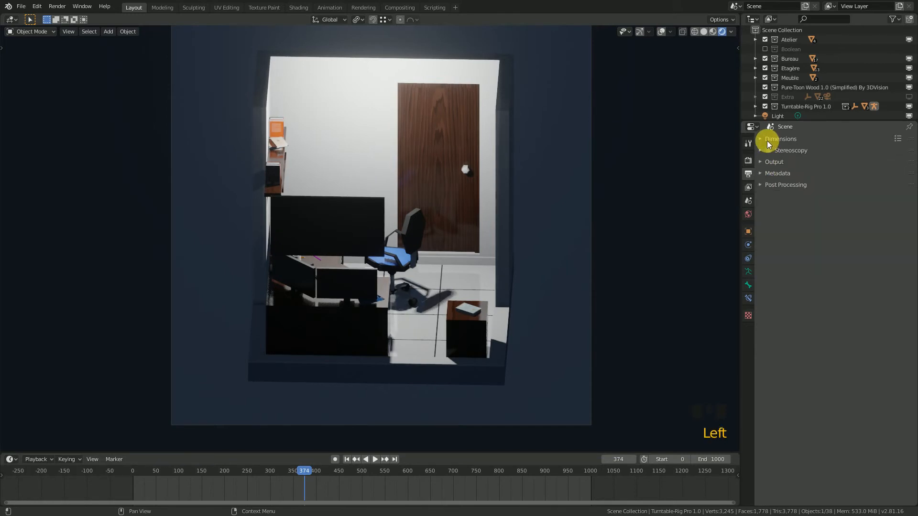
Return the animation to its first frame, 0, and save the Blender file
{"action": "left_click", "coordinate": [348, 458]}
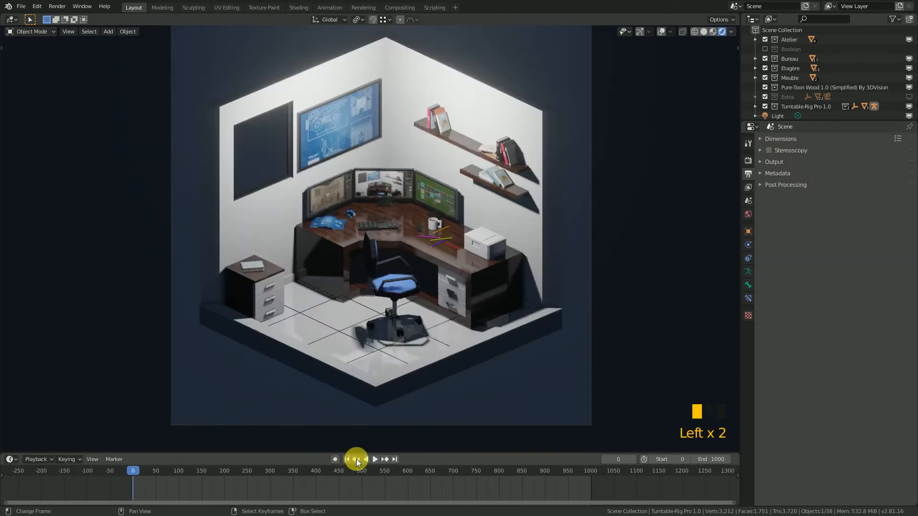
{"action": "left_click", "coordinate": [394, 459]}
{"action": "left_click", "coordinate": [347, 459]}
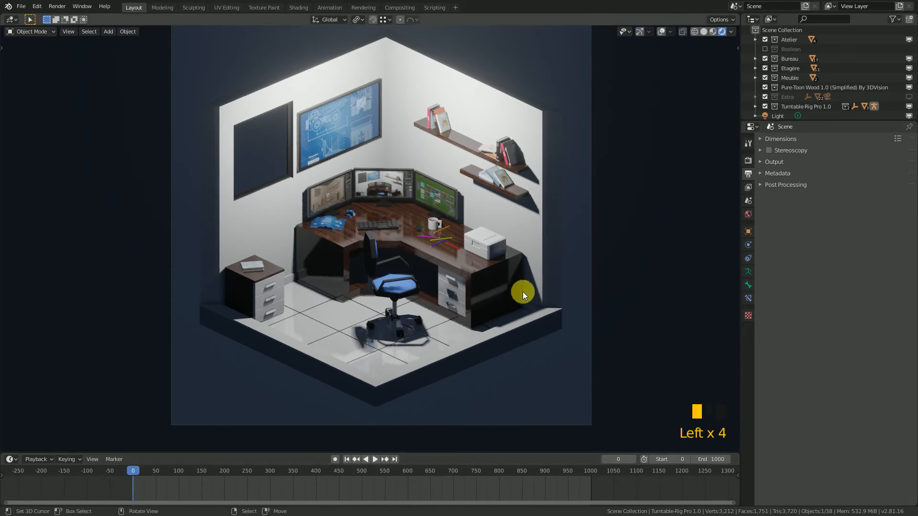
{"action": "key", "text": "ctrl+s"}
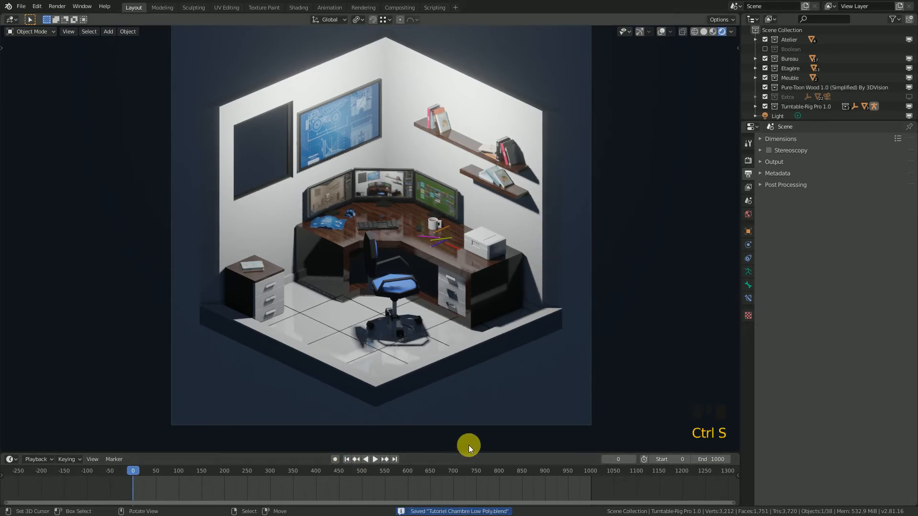
Enlarge the timeline area to nearly half the window height and switch it to the Compositor editor
{"action": "left_click_drag", "start_coordinate": [429, 453], "coordinate": [436, 309]}
{"action": "left_click", "coordinate": [8, 314]}
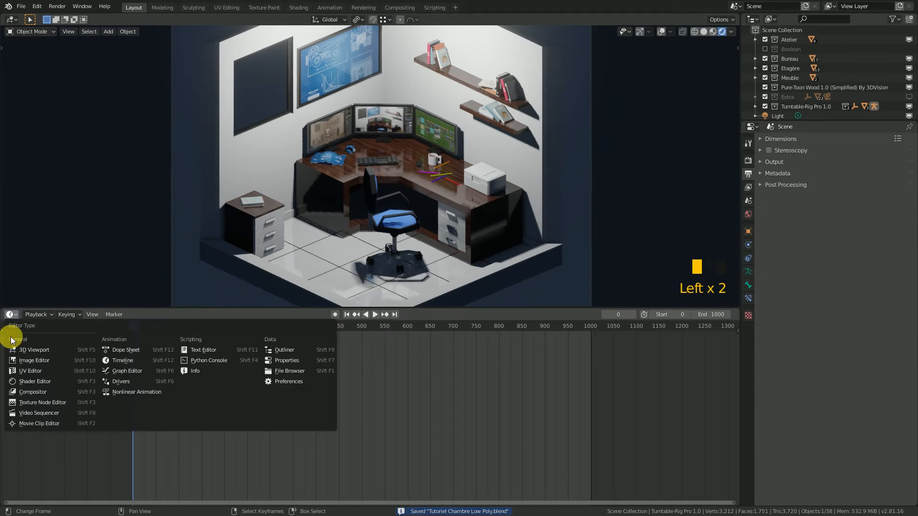
{"action": "left_click", "coordinate": [47, 392]}
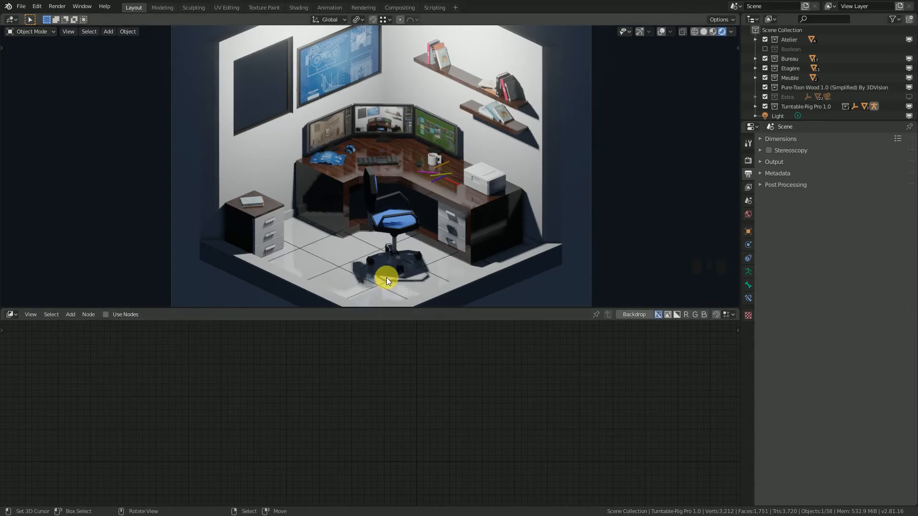
Render a still image of frame 0, check the whole room and close the render window
{"action": "key", "text": "F12"}
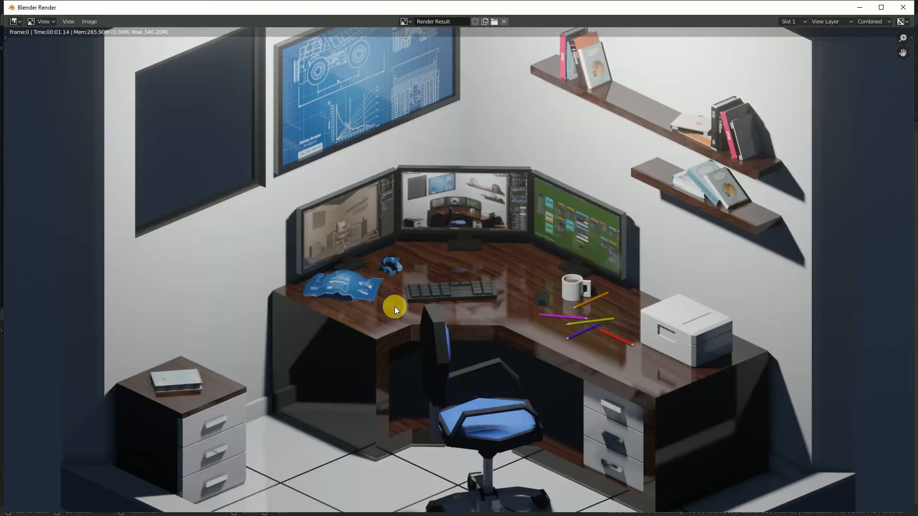
{"action": "scroll", "coordinate": [394, 316], "scroll_direction": "down", "scroll_amount": 2}
{"action": "scroll", "coordinate": [394, 317], "scroll_direction": "up", "scroll_amount": 1}
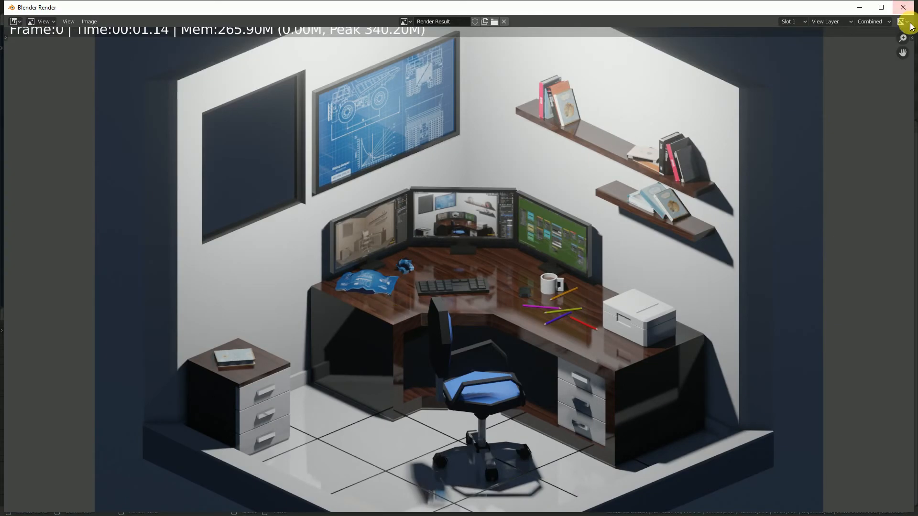
{"action": "left_click", "coordinate": [903, 7]}
Enable Use Nodes in the compositor and deselect the Render Layers and Composite nodes
{"action": "left_click", "coordinate": [106, 314]}
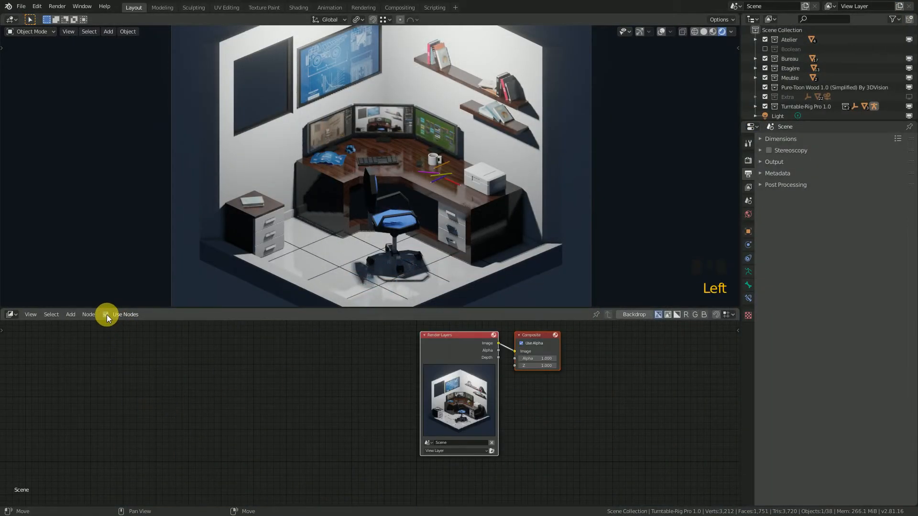
{"action": "middle_click_drag", "start_coordinate": [560, 398], "coordinate": [383, 406]}
{"action": "middle_click_drag", "start_coordinate": [390, 407], "coordinate": [410, 414]}
{"action": "scroll", "coordinate": [346, 412], "scroll_direction": "up", "scroll_amount": 2}
{"action": "middle_click_drag", "start_coordinate": [287, 366], "coordinate": [295, 367]}
{"action": "right_click", "coordinate": [284, 360]}
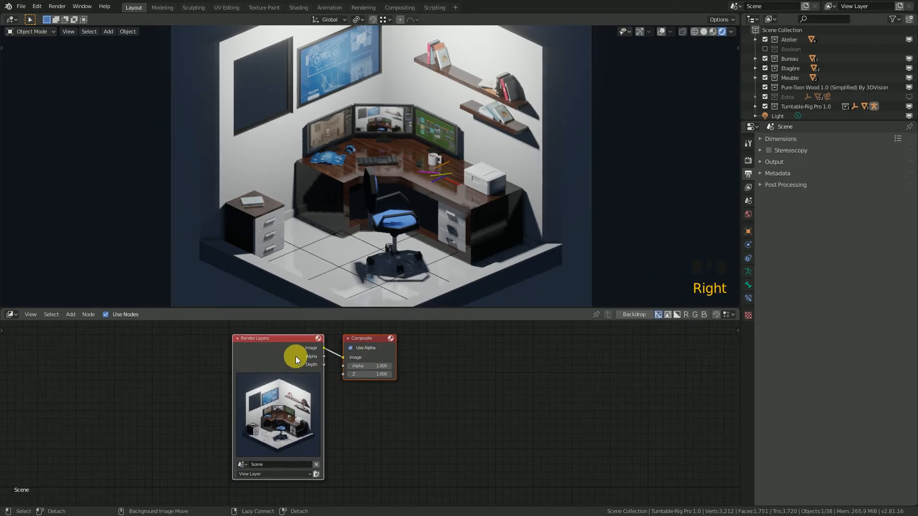
{"action": "key", "text": "alt+a"}
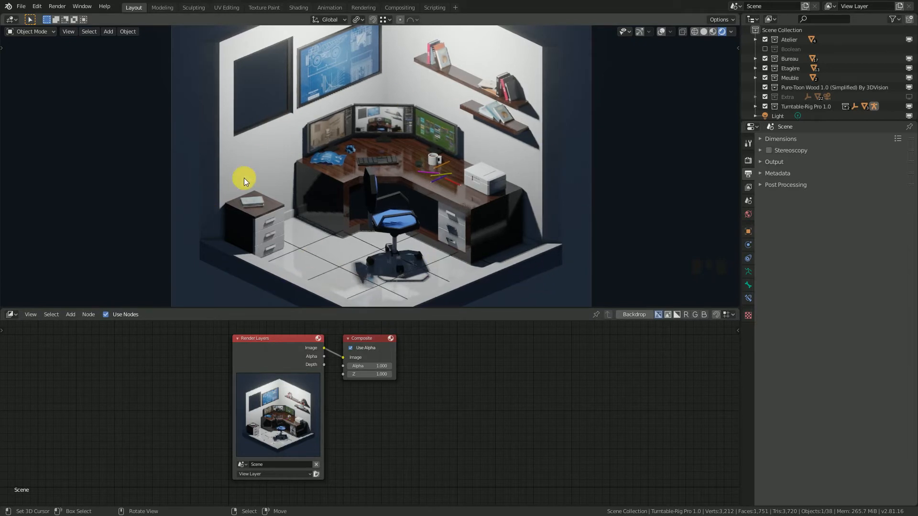
Move the Render Layers node leftward to leave a wide gap before the Composite node
{"action": "right_click", "coordinate": [278, 358]}
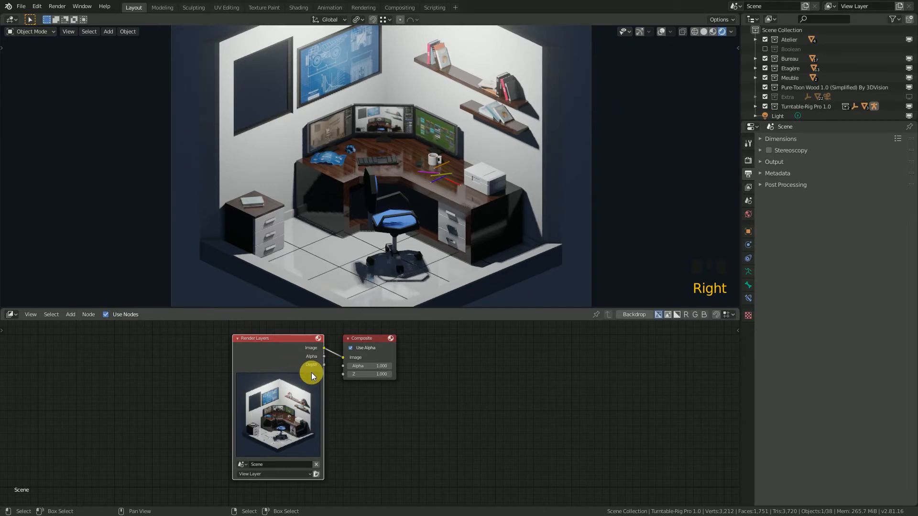
{"action": "key", "text": "g"}
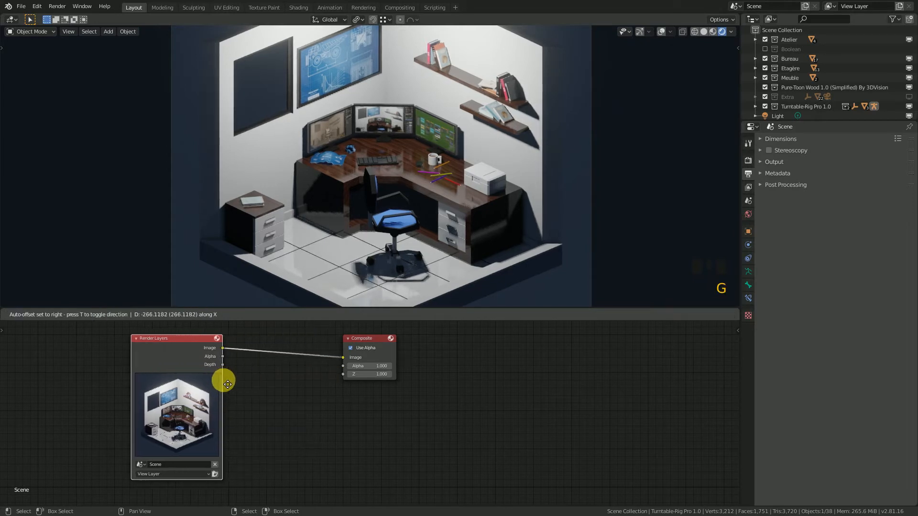
{"action": "left_click", "coordinate": [176, 381]}
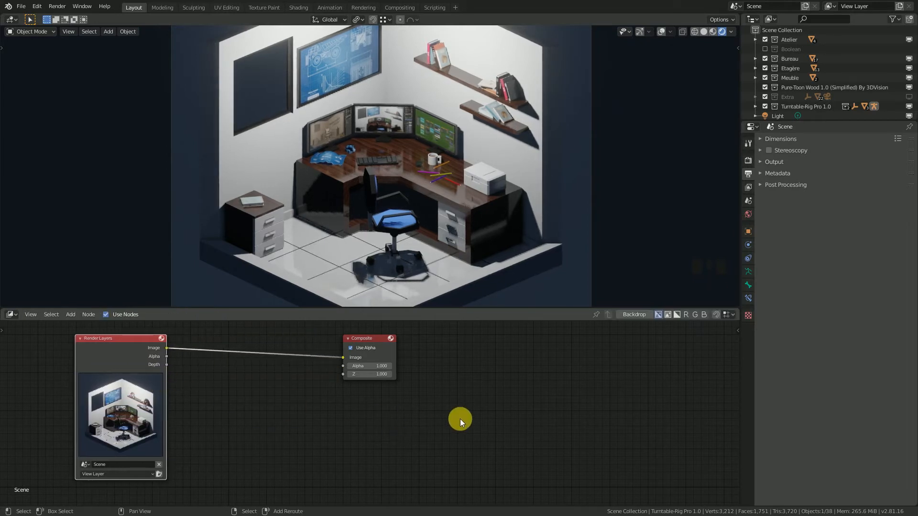
Add a Color Balance node on the link between the Render Layers and Composite nodes
{"action": "key", "text": "shift+a"}
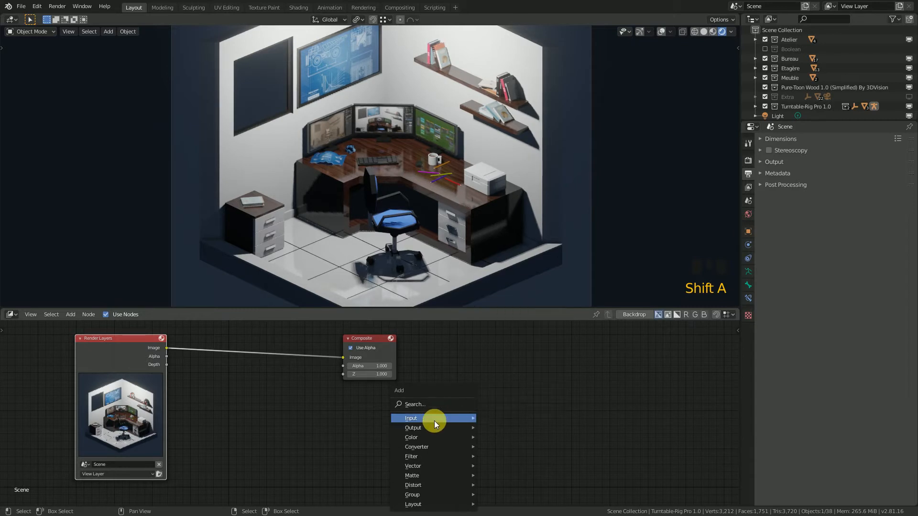
{"action": "mouse_move", "coordinate": [422, 437]}
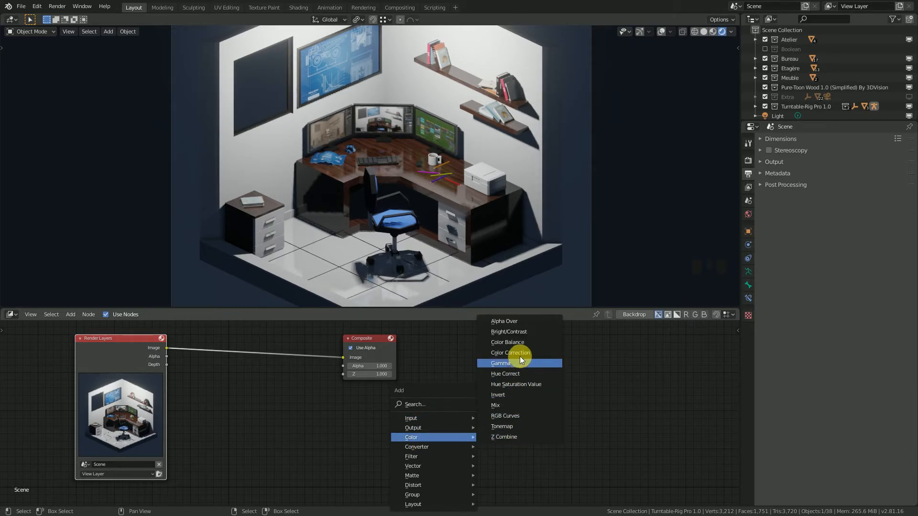
{"action": "left_click", "coordinate": [531, 342]}
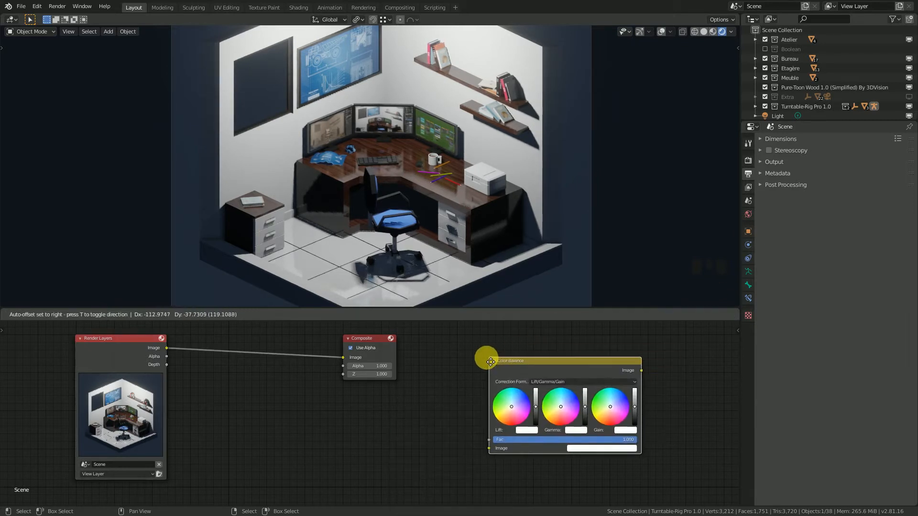
{"action": "left_click", "coordinate": [225, 344]}
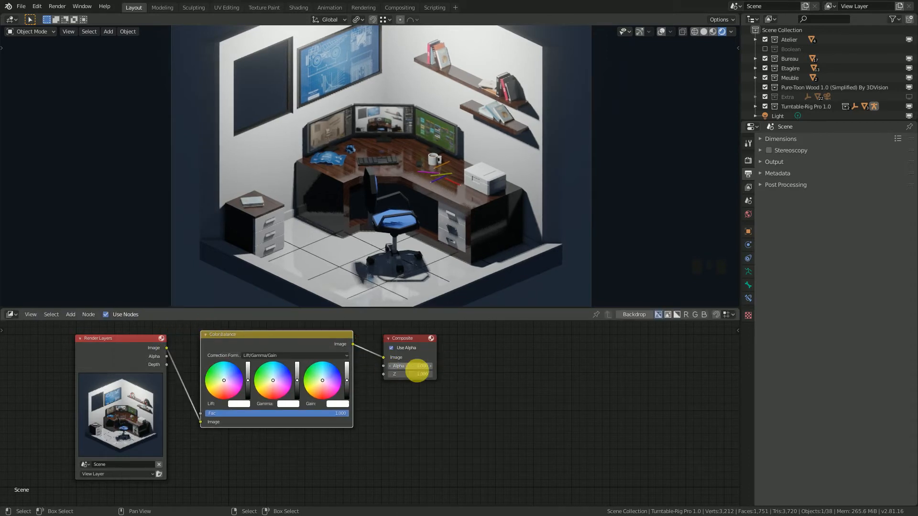
Add a Split Viewer node below the Composite node and connect the Color Balance image output to its first image input
{"action": "middle_click_drag", "start_coordinate": [460, 382], "coordinate": [531, 400]}
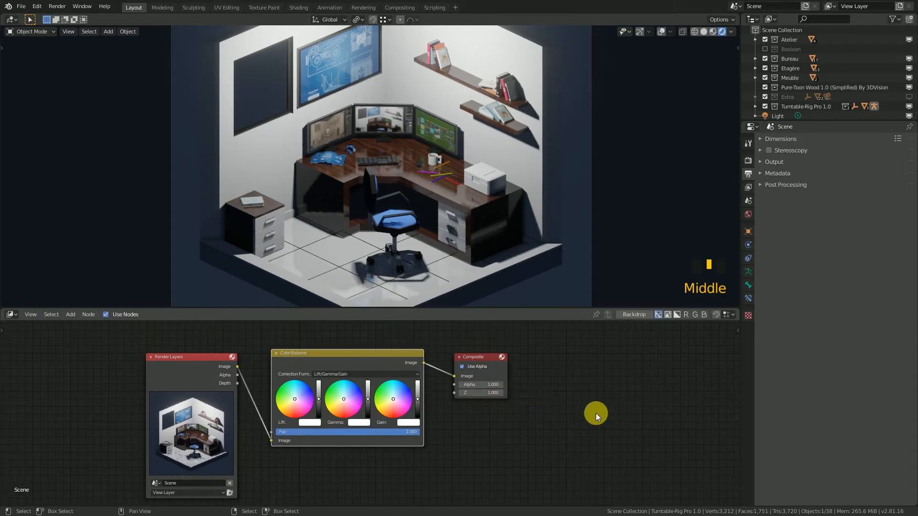
{"action": "key", "text": "shift+a"}
{"action": "left_click", "coordinate": [569, 381]}
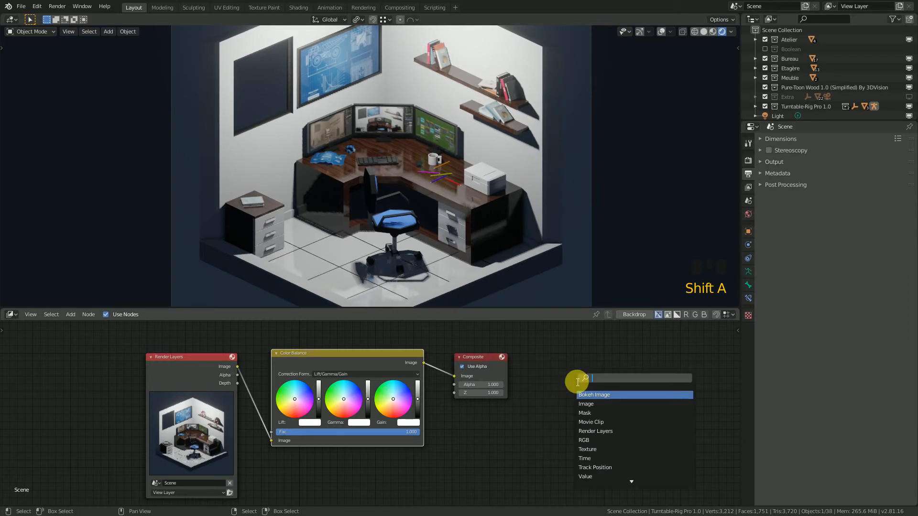
{"action": "type", "text": "spl"}
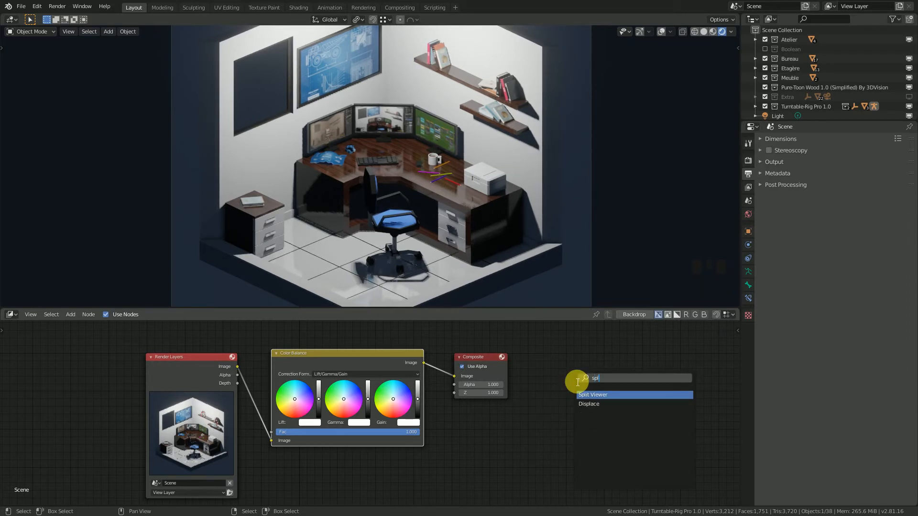
{"action": "left_click", "coordinate": [590, 395]}
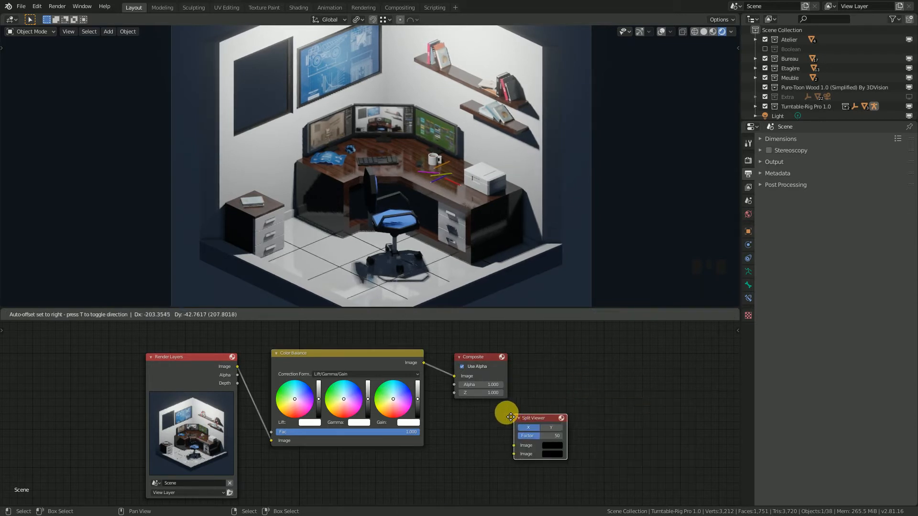
{"action": "left_click", "coordinate": [465, 407]}
{"action": "right_click", "coordinate": [390, 358]}
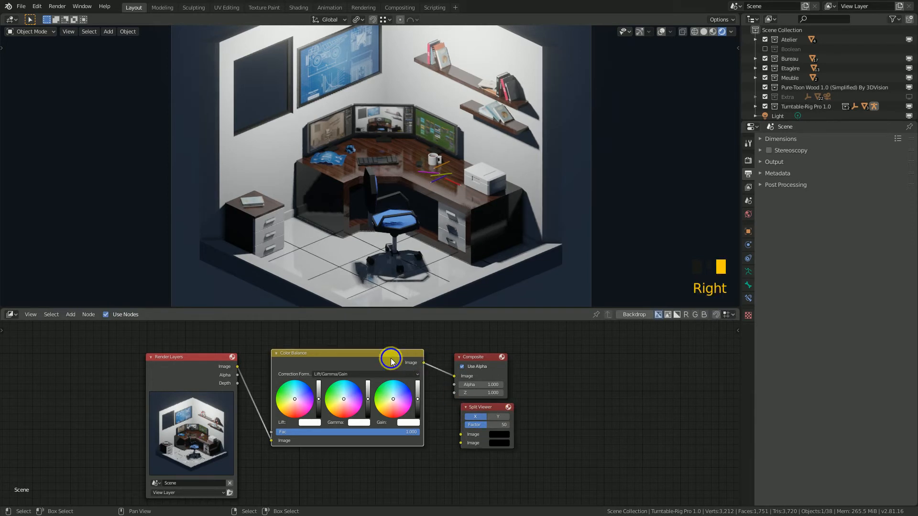
{"action": "left_click_drag", "start_coordinate": [421, 362], "coordinate": [463, 437]}
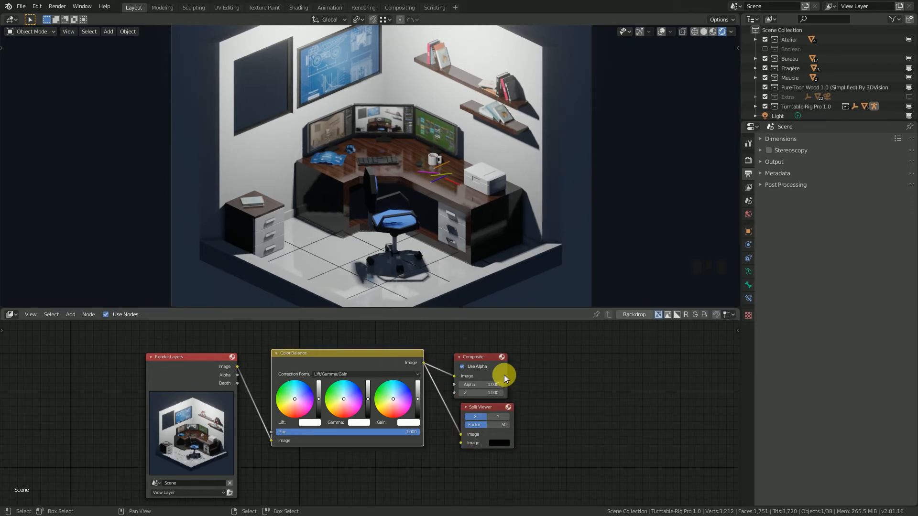
Align the Composite and Split Viewer nodes in one vertical column by scaling them to 0 along X
{"action": "key", "text": "b"}
{"action": "left_click_drag", "start_coordinate": [549, 461], "coordinate": [484, 348]}
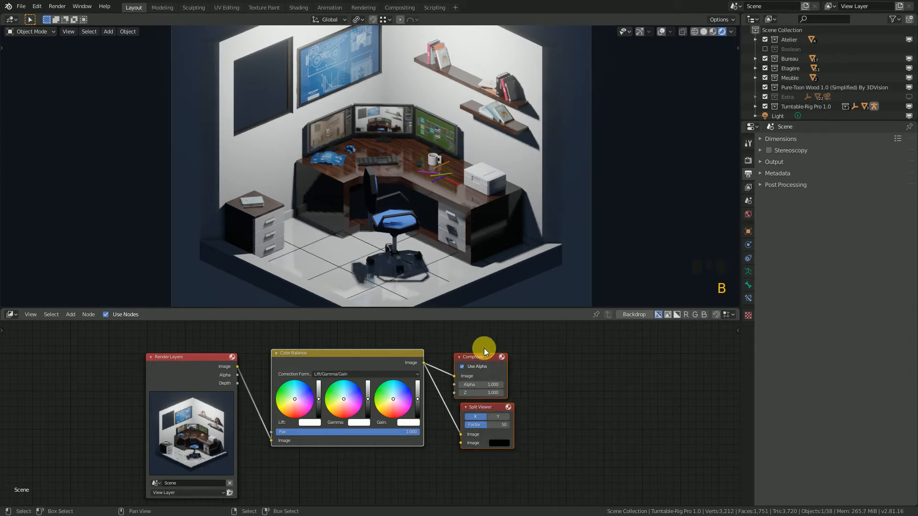
{"action": "key", "text": "s"}
{"action": "key", "text": "x"}
{"action": "key", "text": "0"}
{"action": "key", "text": "b"}
{"action": "middle_click_drag", "start_coordinate": [305, 349], "coordinate": [368, 382]}
{"action": "key", "text": "s"}
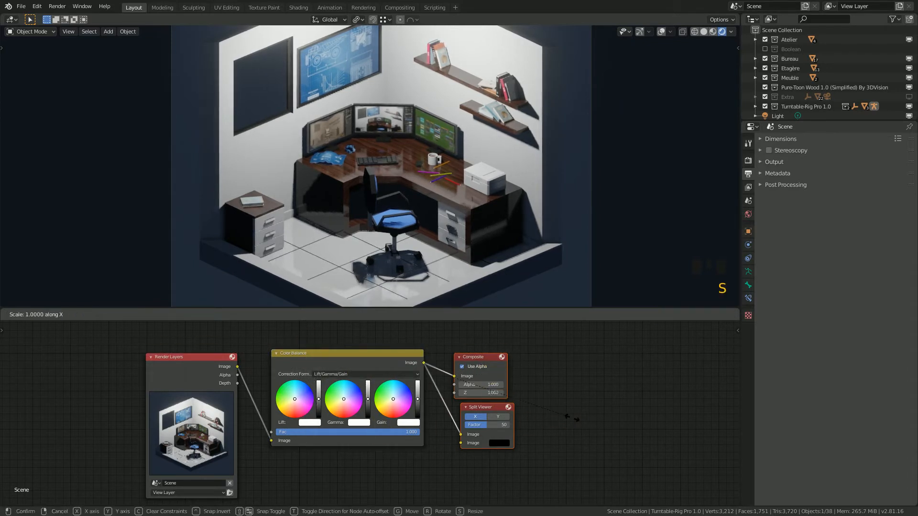
{"action": "key", "text": "x"}
{"action": "key", "text": "0"}
{"action": "key", "text": "Return"}
Shift the Composite and Split Viewer nodes rightward along X and move the Color Balance node close to them
{"action": "key", "text": "g"}
{"action": "key", "text": "x"}
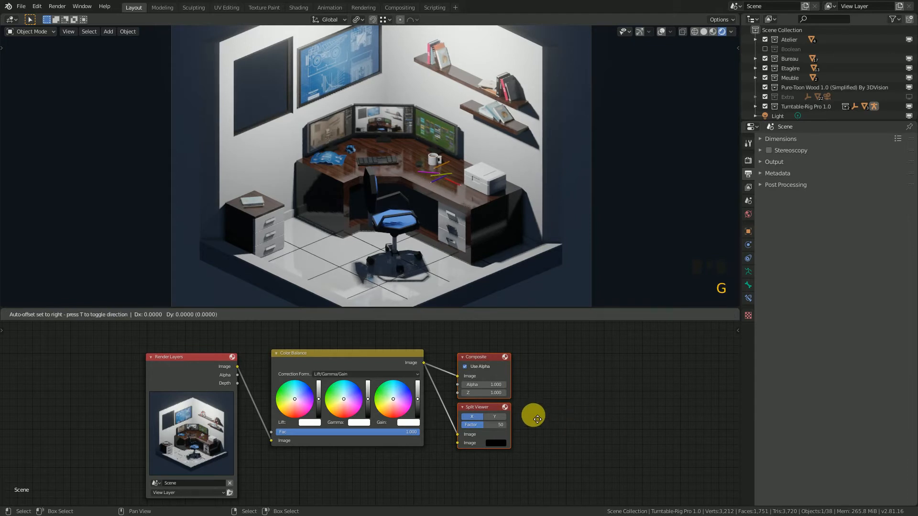
{"action": "left_click", "coordinate": [624, 419]}
{"action": "right_click", "coordinate": [385, 360]}
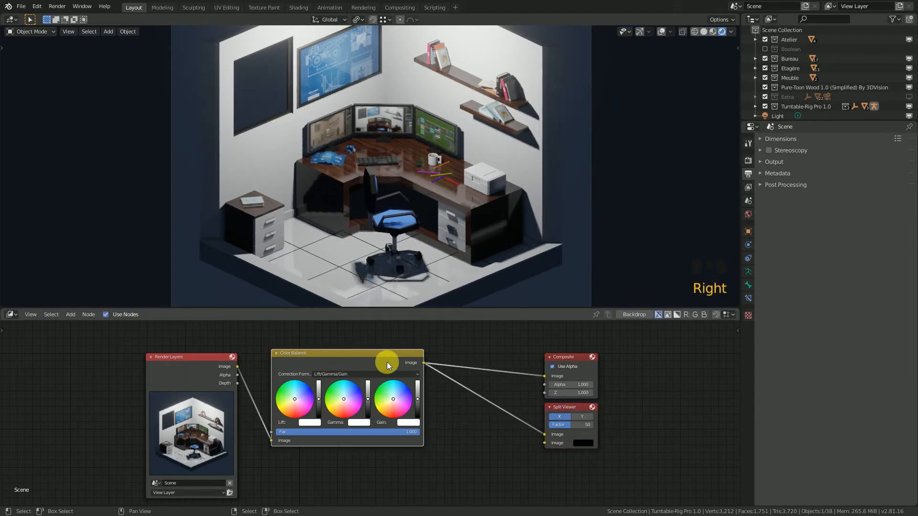
{"action": "right_click_drag", "start_coordinate": [385, 361], "coordinate": [472, 373]}
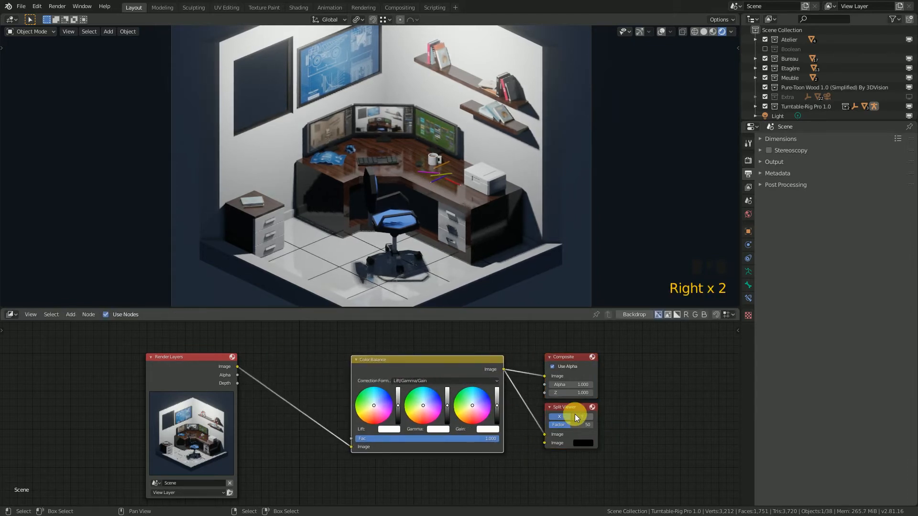
Turn on the compositor backdrop and connect the Render Layers image output to the Split Viewer's second image input
{"action": "right_click", "coordinate": [589, 434]}
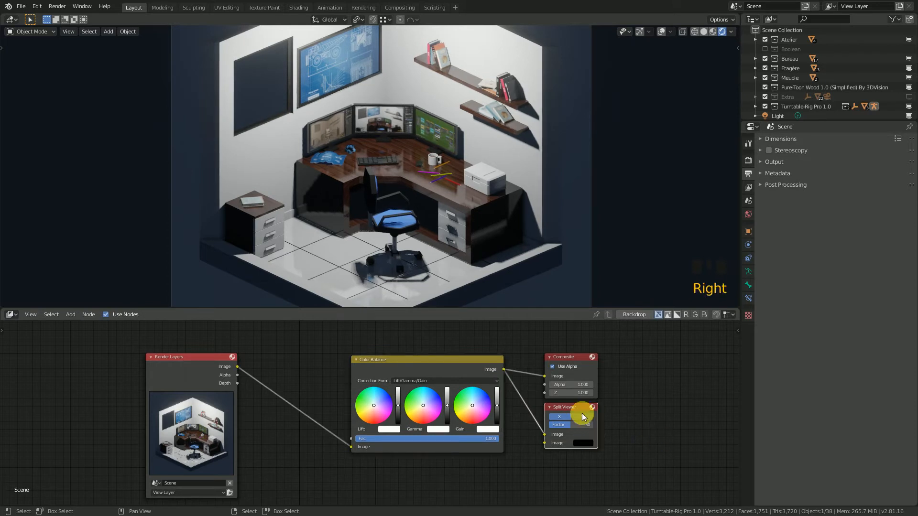
{"action": "left_click", "coordinate": [641, 314]}
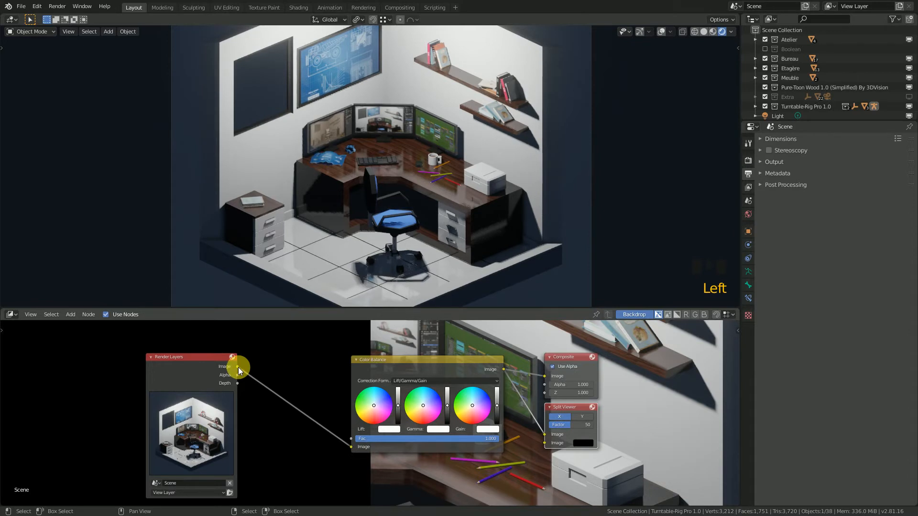
{"action": "left_click_drag", "start_coordinate": [238, 366], "coordinate": [548, 443]}
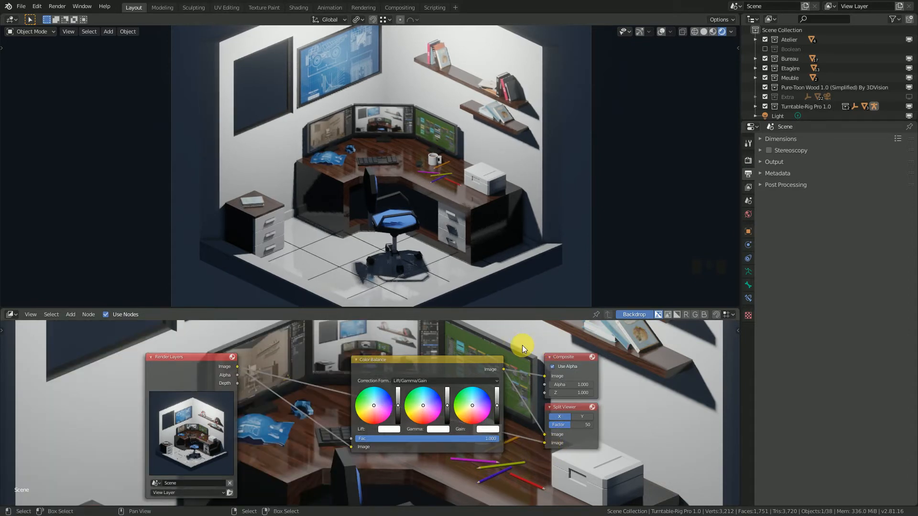
Show the compositor full screen and shrink the backdrop so that most of the rendered room fits behind the nodes
{"action": "key", "text": "ctrl+alt+space"}
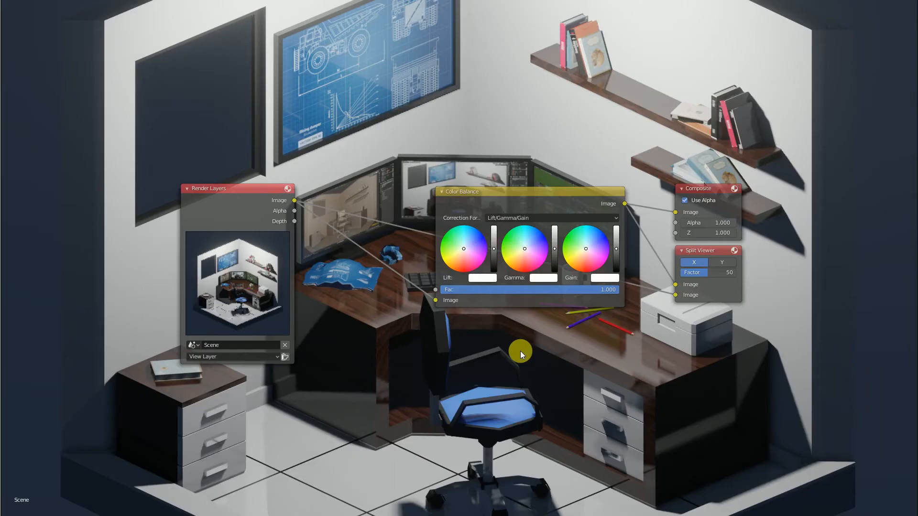
{"action": "scroll", "coordinate": [466, 308], "scroll_direction": "down", "scroll_amount": 2}
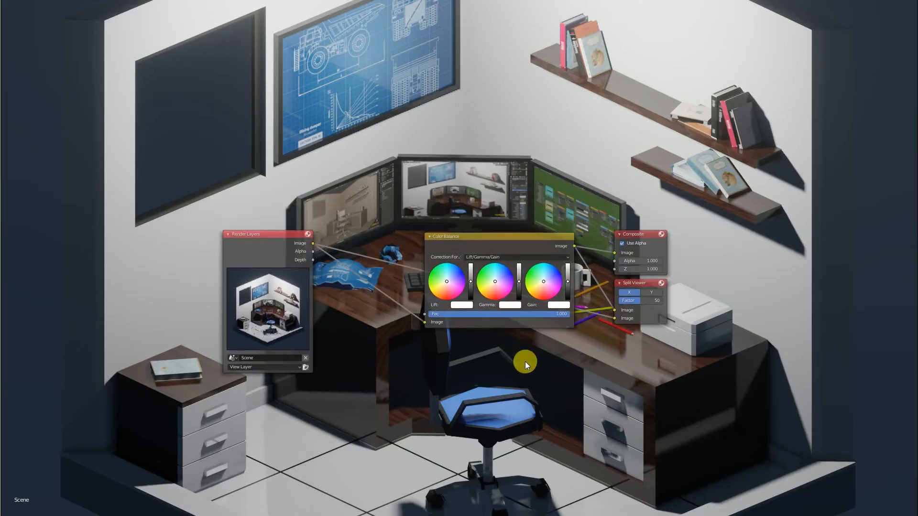
{"action": "key", "text": "alt+v"}
{"action": "key", "text": "alt+v"}
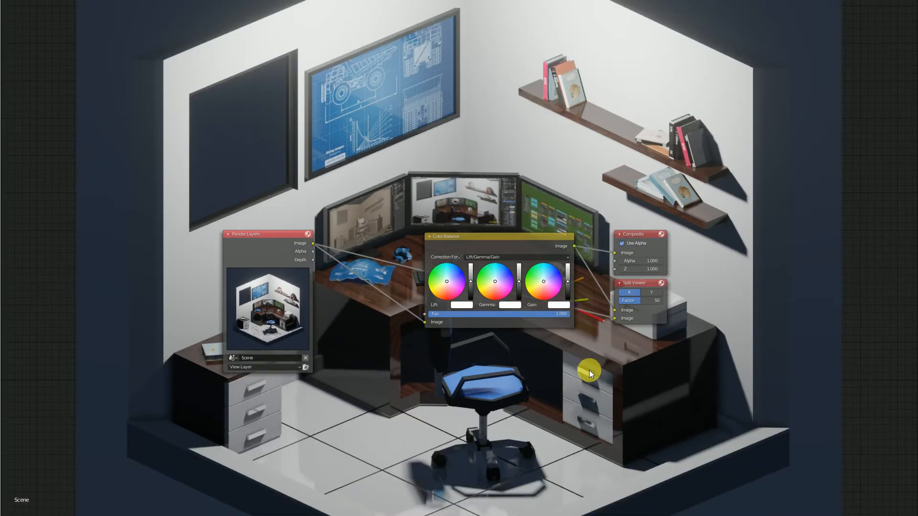
{"action": "scroll", "coordinate": [583, 360], "scroll_direction": "up", "scroll_amount": 3}
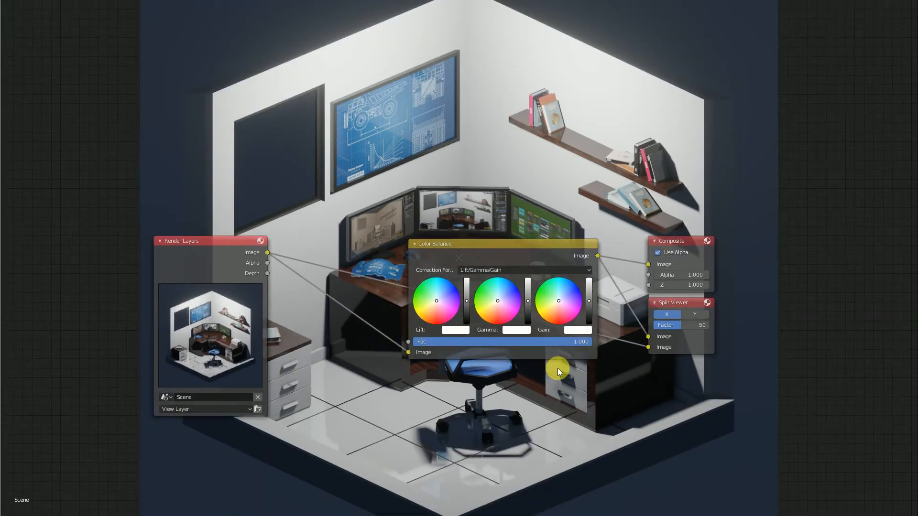
Add a Filter node, set its type to Prewitt and insert it between the Render Layers and Color Balance nodes
{"action": "key", "text": "shift+a"}
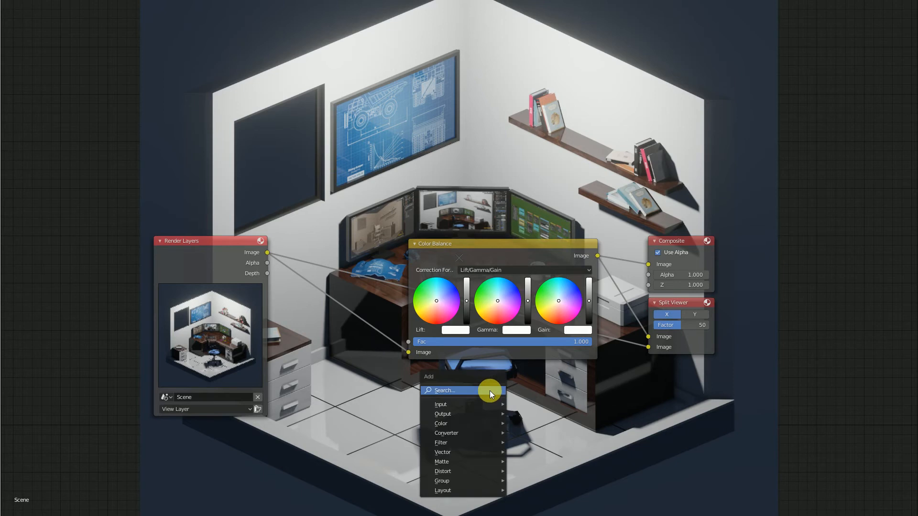
{"action": "mouse_move", "coordinate": [455, 442]}
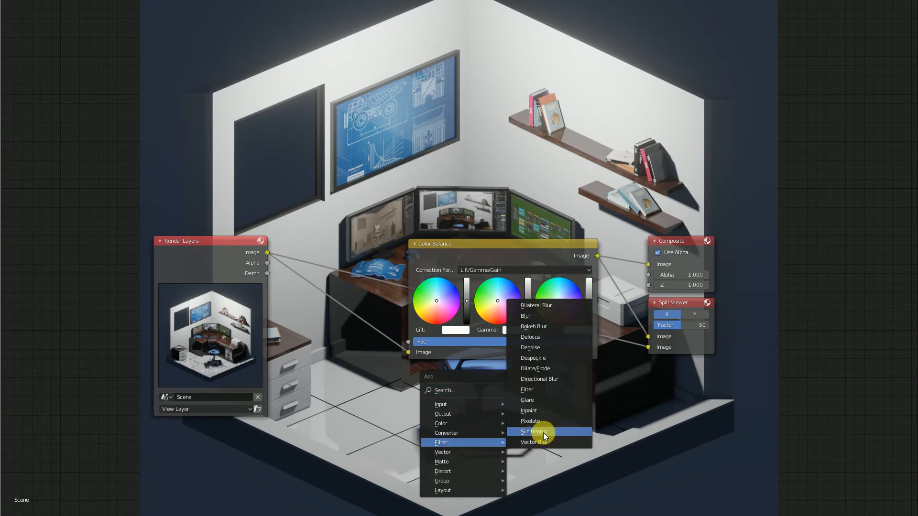
{"action": "left_click", "coordinate": [540, 390]}
{"action": "left_click", "coordinate": [397, 390]}
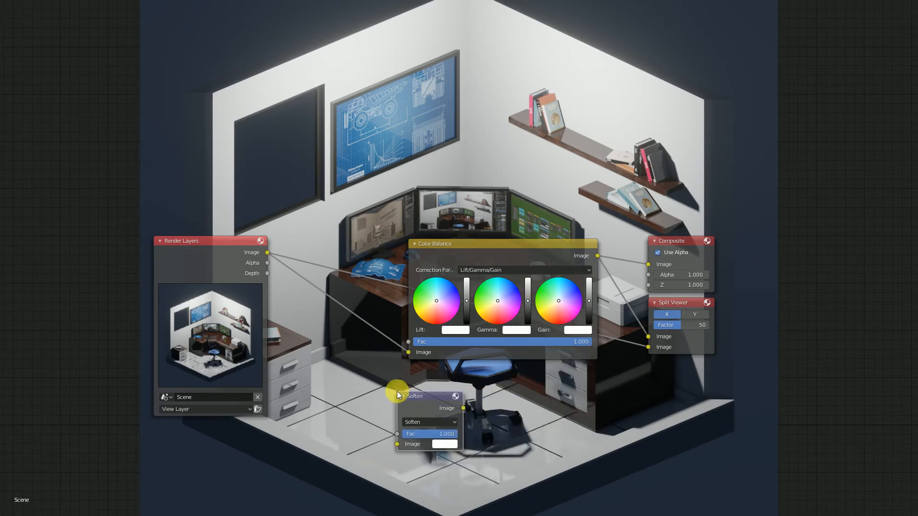
{"action": "left_click", "coordinate": [427, 420]}
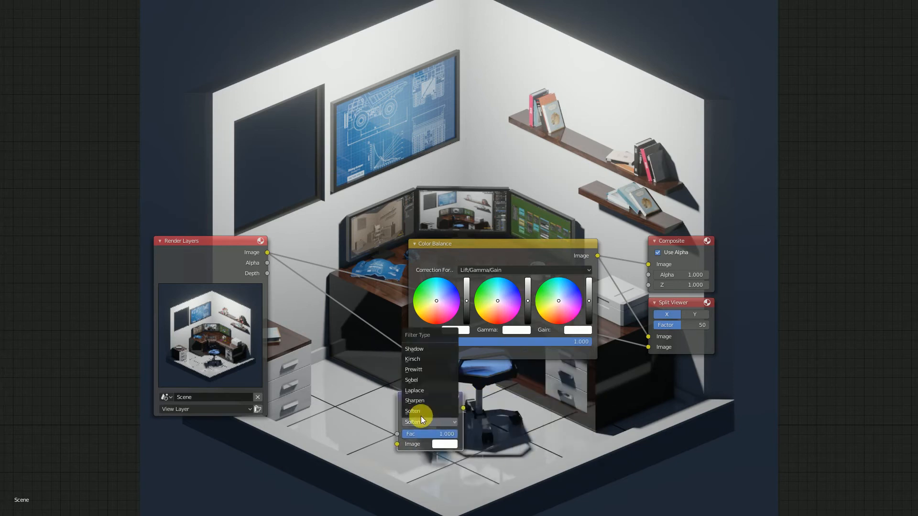
{"action": "left_click", "coordinate": [422, 369]}
{"action": "left_click_drag", "start_coordinate": [420, 401], "coordinate": [329, 299]}
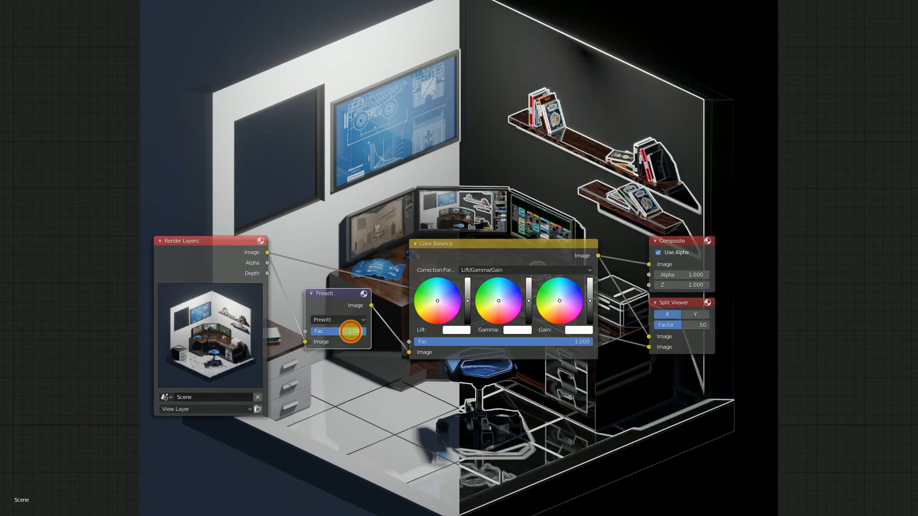
Set the Prewitt filter's factor to 0.1
{"action": "left_click", "coordinate": [351, 331]}
{"action": "type", "text": ".1"}
{"action": "key", "text": "Return"}
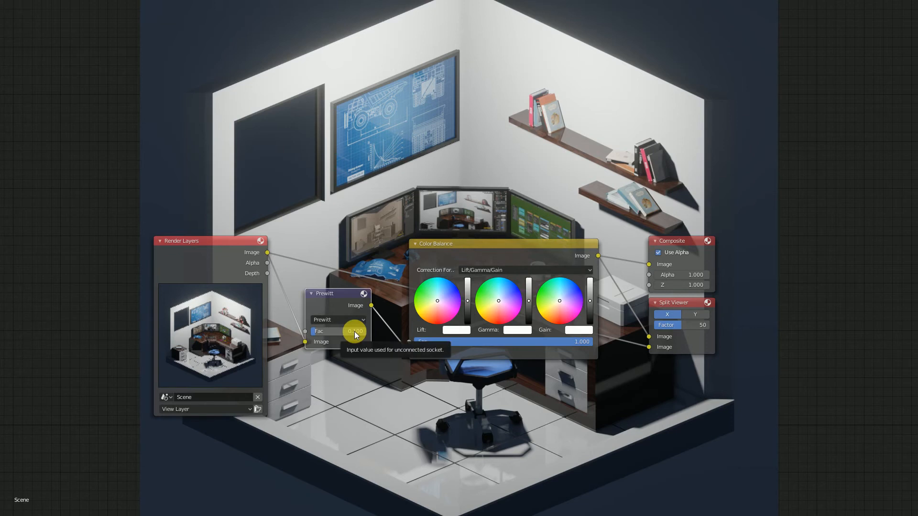
{"action": "left_click_drag", "start_coordinate": [354, 332], "coordinate": [367, 331]}
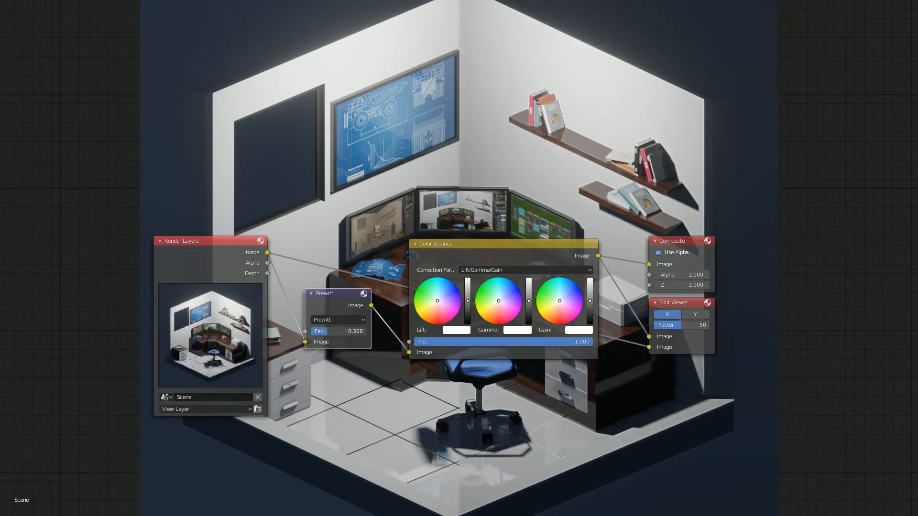
{"action": "right_click", "coordinate": [328, 321]}
{"action": "key", "text": "Escape"}
Change the filter node's type to Kirsch and set its factor to 0.2
{"action": "left_click", "coordinate": [332, 320]}
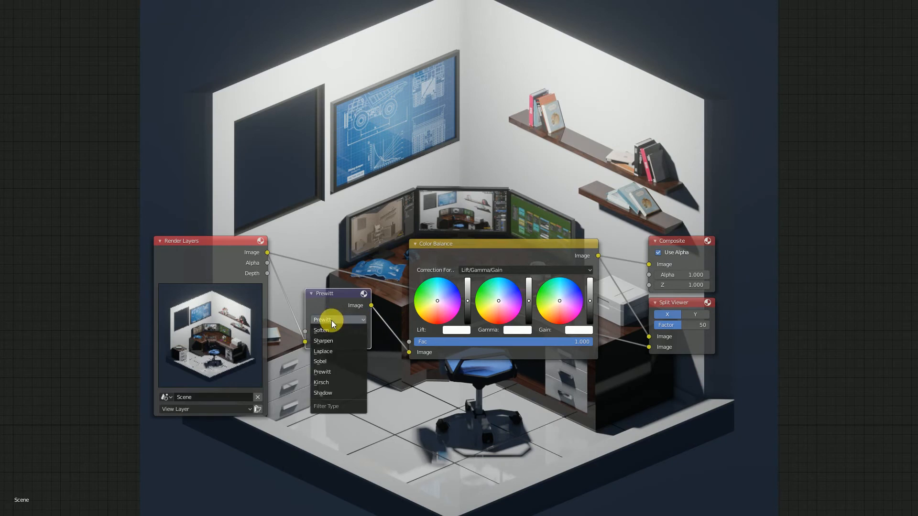
{"action": "left_click", "coordinate": [334, 383]}
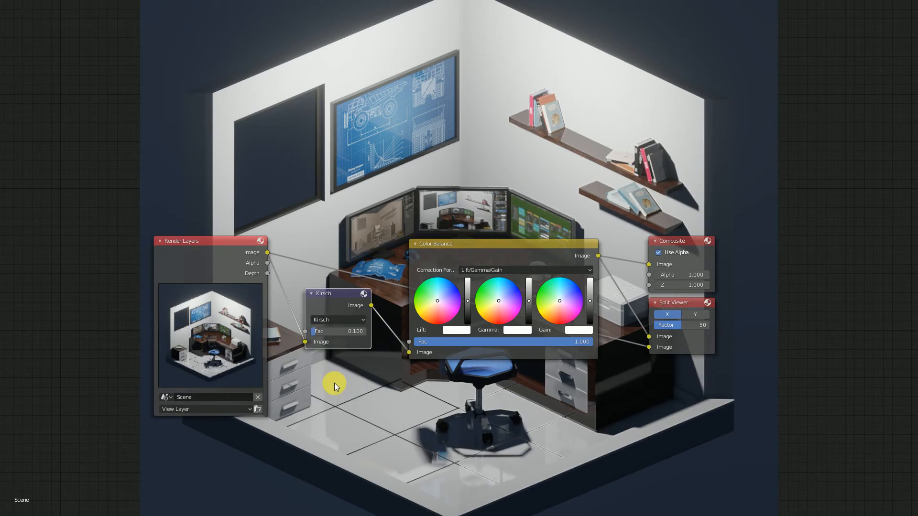
{"action": "middle_click_drag", "start_coordinate": [442, 308], "coordinate": [399, 281]}
{"action": "double_click", "coordinate": [308, 316]}
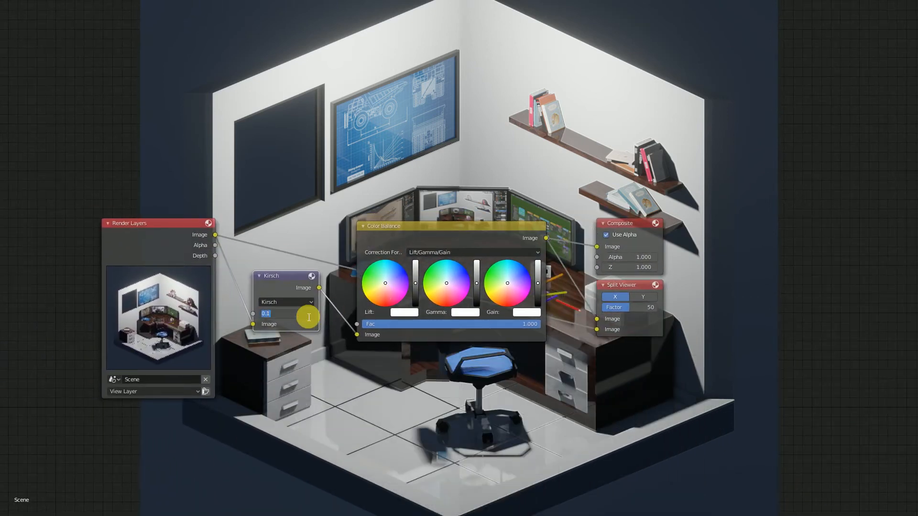
{"action": "key", "text": "BackSpace"}
{"action": "type", "text": ".2"}
{"action": "key", "text": "Return"}
Lower the Kirsch filter's factor to 0.1
{"action": "scroll", "coordinate": [497, 297], "scroll_direction": "down", "scroll_amount": 1}
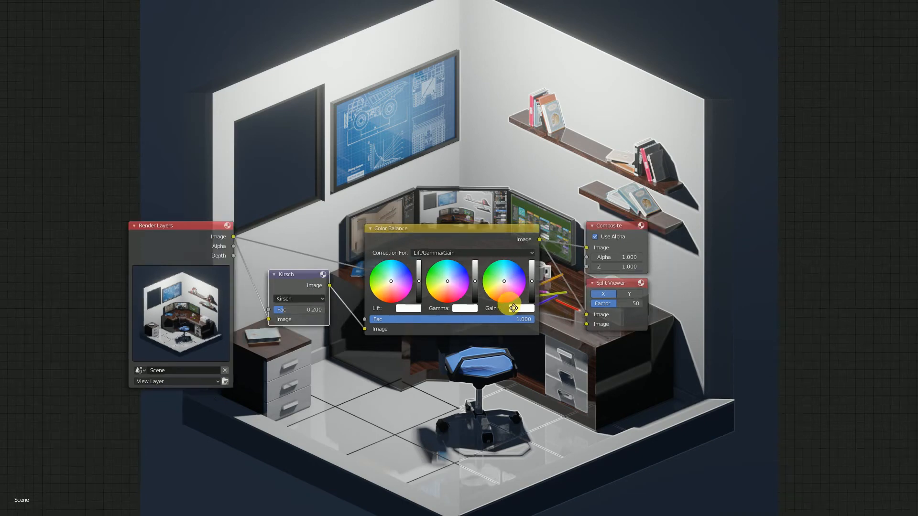
{"action": "mouse_move", "coordinate": [498, 297]}
{"action": "middle_mouse_down"}
{"action": "mouse_move", "coordinate": [511, 446]}
{"action": "mouse_move", "coordinate": [536, 228]}
{"action": "mouse_move", "coordinate": [498, 279]}
{"action": "middle_mouse_up"}
{"action": "scroll", "coordinate": [323, 264], "scroll_direction": "up", "scroll_amount": 1}
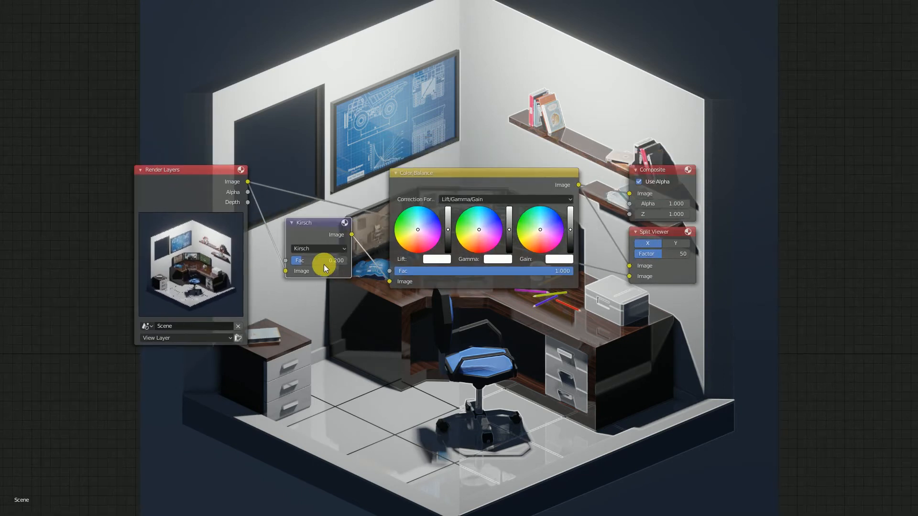
{"action": "left_click", "coordinate": [329, 262]}
{"action": "key", "text": "BackSpace"}
{"action": "type", "text": "0.1"}
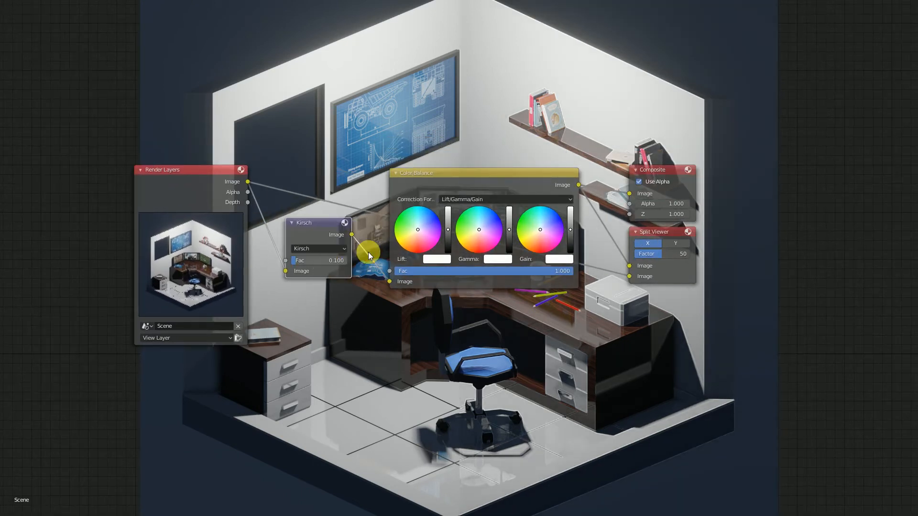
Set the Split Viewer's factor to 0 to preview a single version of the image across the whole backdrop
{"action": "key", "text": "Return"}
{"action": "middle_click_drag", "start_coordinate": [440, 290], "coordinate": [429, 426]}
{"action": "middle_click_drag", "start_coordinate": [440, 389], "coordinate": [21, 307]}
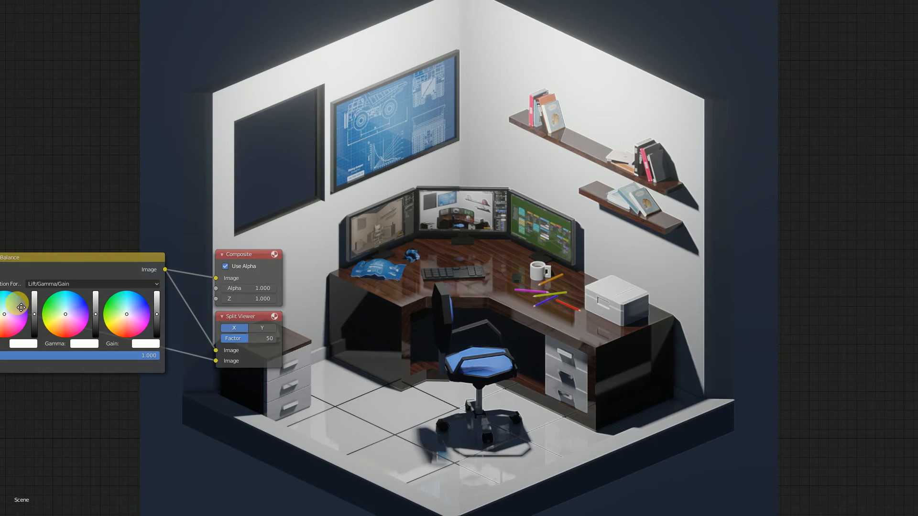
{"action": "middle_click_drag", "start_coordinate": [21, 307], "coordinate": [301, 277]}
{"action": "left_click_drag", "start_coordinate": [567, 291], "coordinate": [529, 295]}
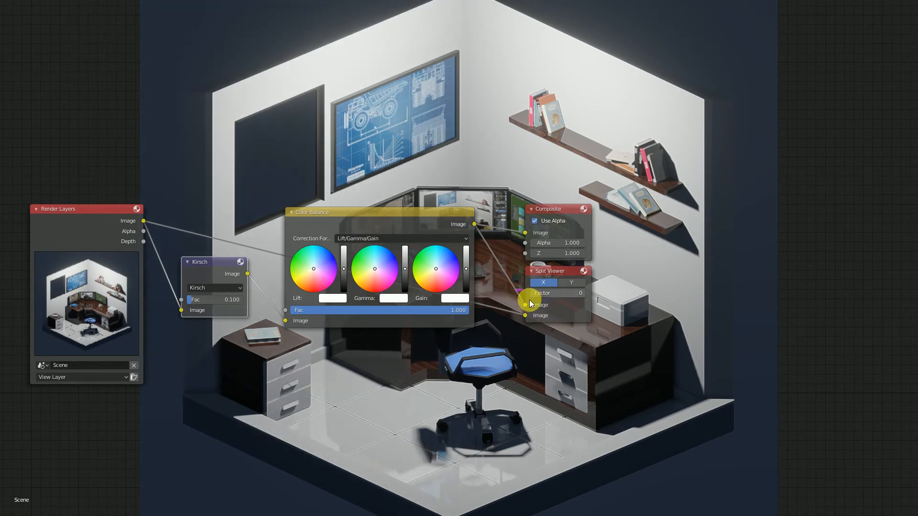
Change the filter node's type from Kirsch to Sharpen and raise its factor to 0.35
{"action": "middle_click_drag", "start_coordinate": [412, 287], "coordinate": [497, 281]}
{"action": "left_click", "coordinate": [293, 302]}
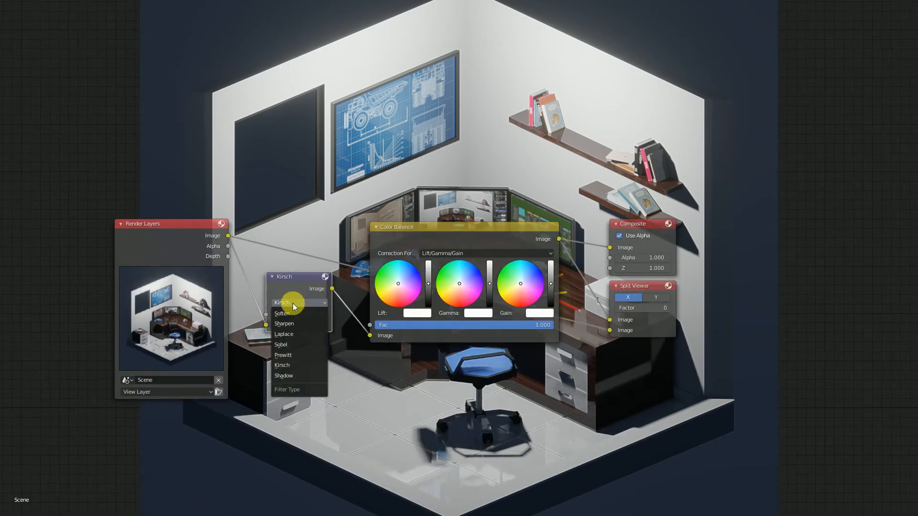
{"action": "left_click", "coordinate": [287, 324]}
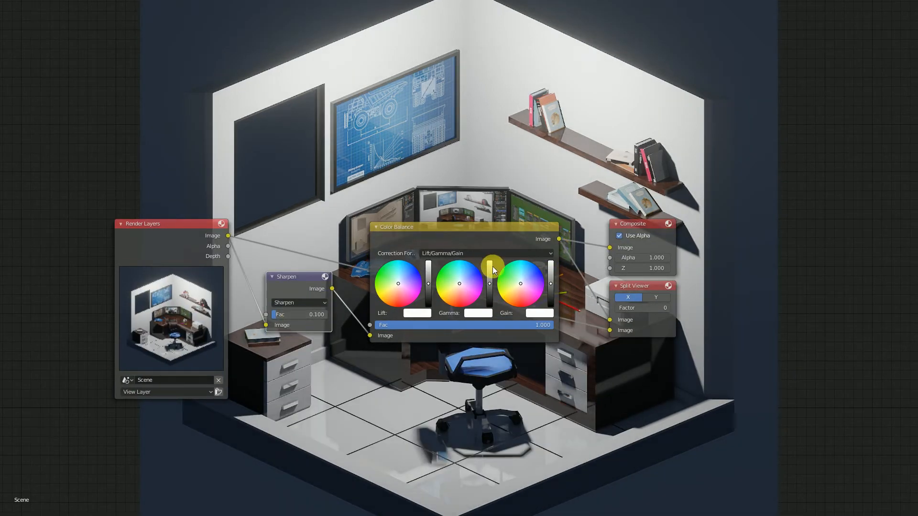
{"action": "middle_click_drag", "start_coordinate": [491, 324], "coordinate": [489, 431]}
{"action": "left_click_drag", "start_coordinate": [279, 478], "coordinate": [294, 478]}
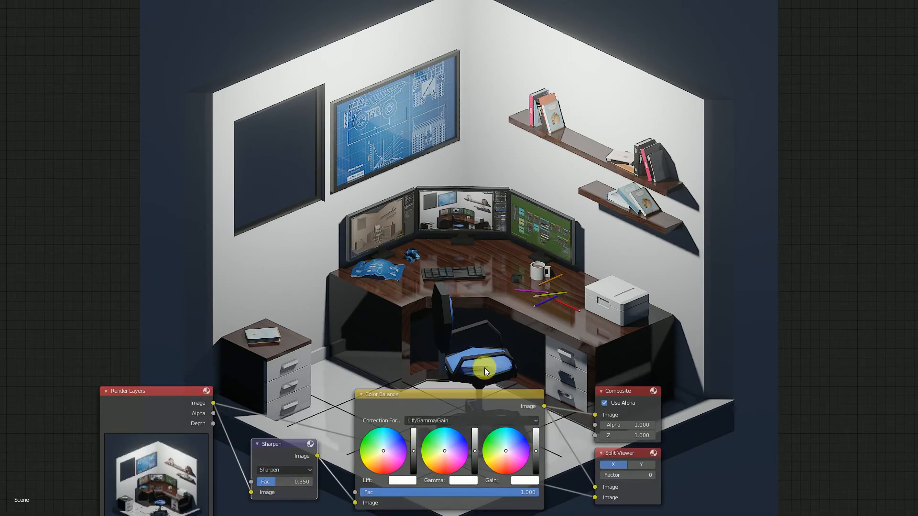
Set the Sharpen filter's factor to 0.1
{"action": "scroll", "coordinate": [494, 314], "scroll_direction": "up", "scroll_amount": 2}
{"action": "scroll", "coordinate": [494, 314], "scroll_direction": "down", "scroll_amount": 3}
{"action": "middle_click_drag", "start_coordinate": [453, 421], "coordinate": [491, 374]}
{"action": "left_click_drag", "start_coordinate": [311, 451], "coordinate": [296, 450]}
{"action": "left_click", "coordinate": [302, 451]}
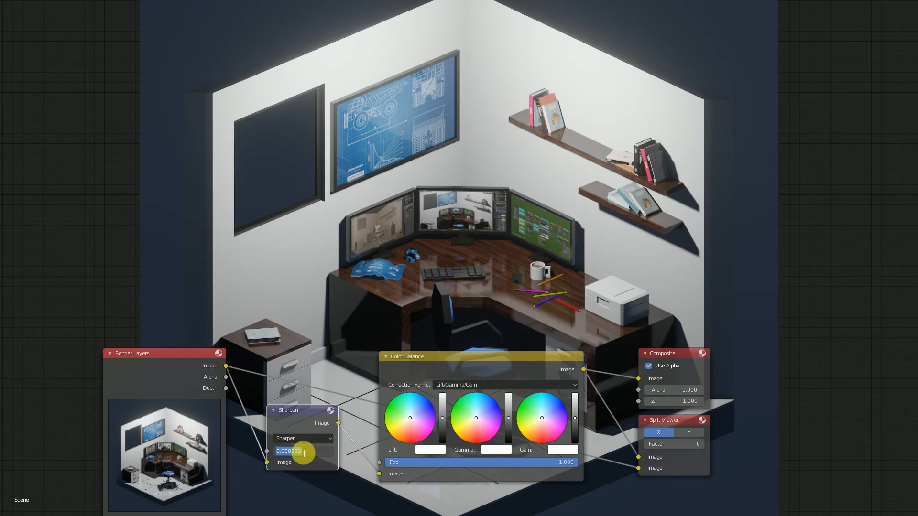
{"action": "type", "text": ".1"}
{"action": "key", "text": "Return"}
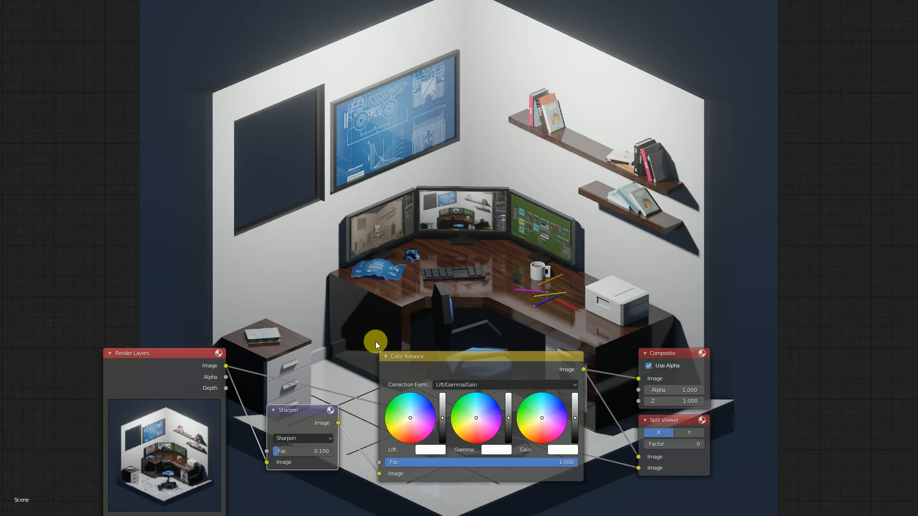
Lower the Sharpen filter's factor to 0.05
{"action": "mouse_move", "coordinate": [377, 356]}
{"action": "middle_mouse_down"}
{"action": "mouse_move", "coordinate": [350, 443]}
{"action": "mouse_move", "coordinate": [404, 301]}
{"action": "mouse_move", "coordinate": [368, 351]}
{"action": "middle_mouse_up"}
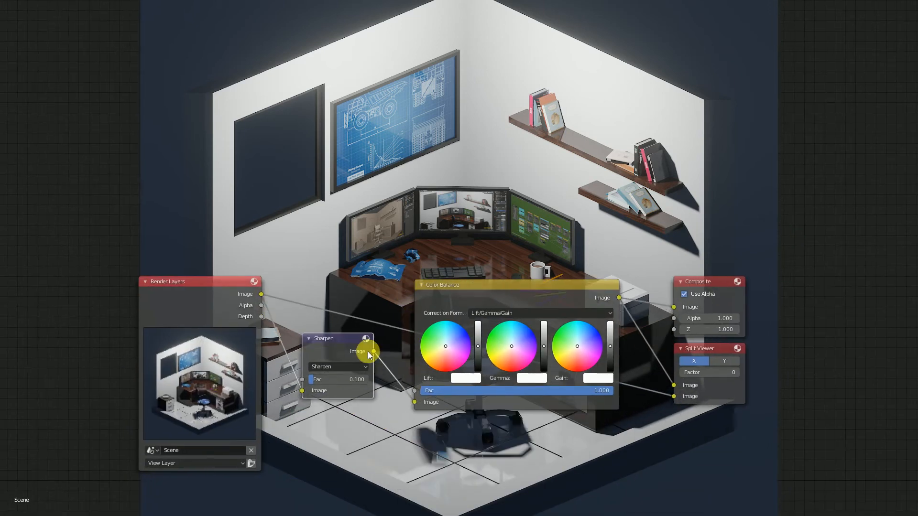
{"action": "left_click", "coordinate": [350, 369]}
{"action": "left_click", "coordinate": [354, 380]}
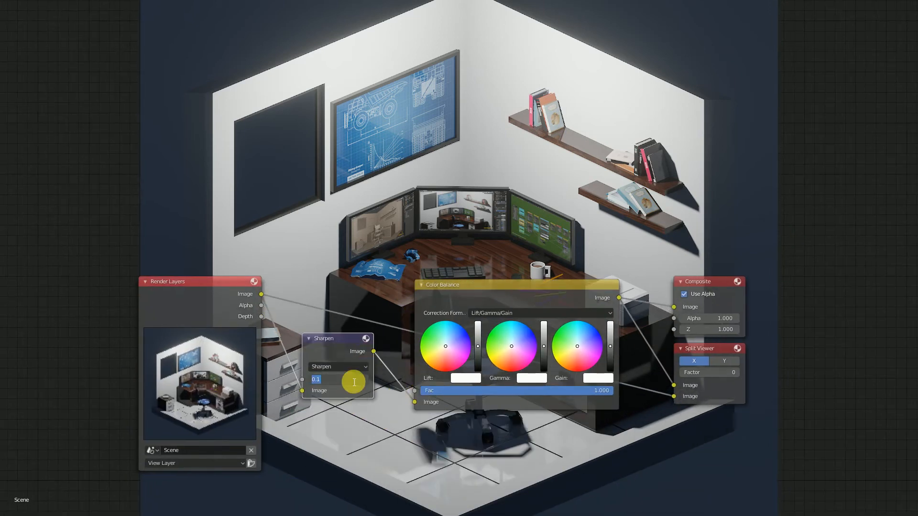
{"action": "type", "text": ".05"}
{"action": "key", "text": "Return"}
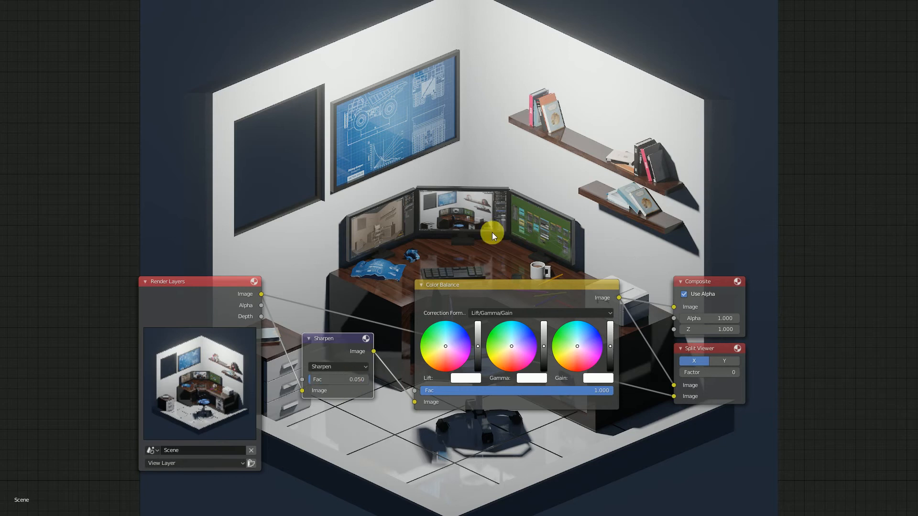
Bypass the Sharpen filter by linking Render Layers directly to Color Balance, and reconnect the filter for comparison
{"action": "scroll", "coordinate": [499, 311], "scroll_direction": "down", "scroll_amount": 2}
{"action": "middle_click_drag", "start_coordinate": [501, 321], "coordinate": [480, 346]}
{"action": "left_click_drag", "start_coordinate": [268, 343], "coordinate": [405, 433]}
{"action": "left_click_drag", "start_coordinate": [363, 393], "coordinate": [403, 437]}
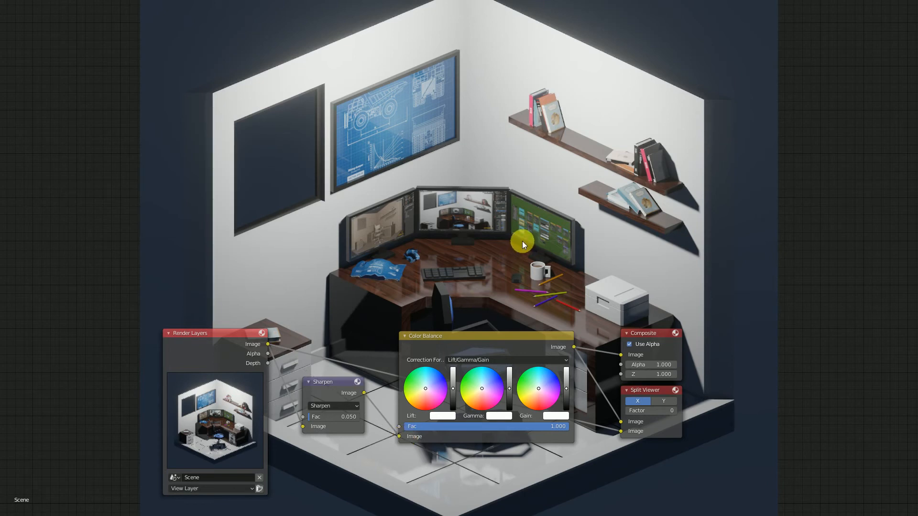
Inspect the sharpened render in the backdrop at smaller and larger zoom levels
{"action": "key", "text": "v"}
{"action": "key", "text": "v"}
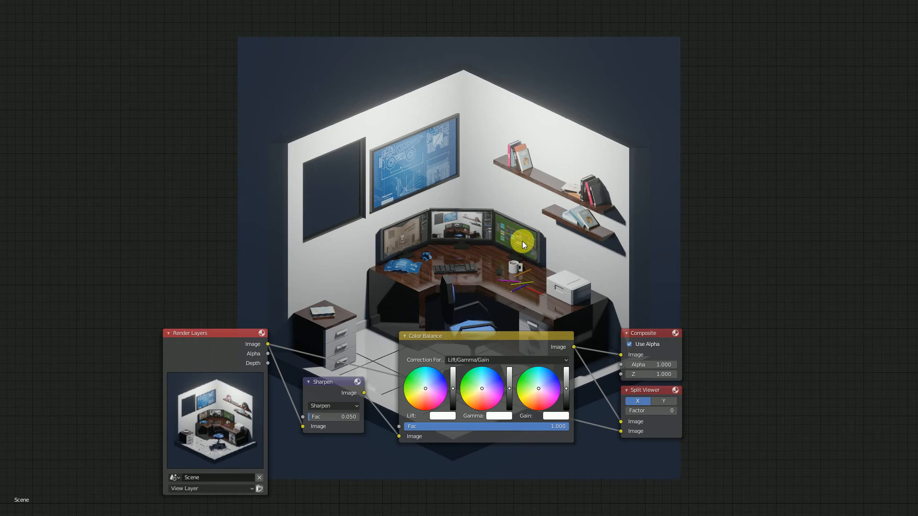
{"action": "key", "text": "alt+v"}
{"action": "key", "text": "alt+v"}
{"action": "key", "text": "alt+v"}
{"action": "key", "text": "alt+v"}
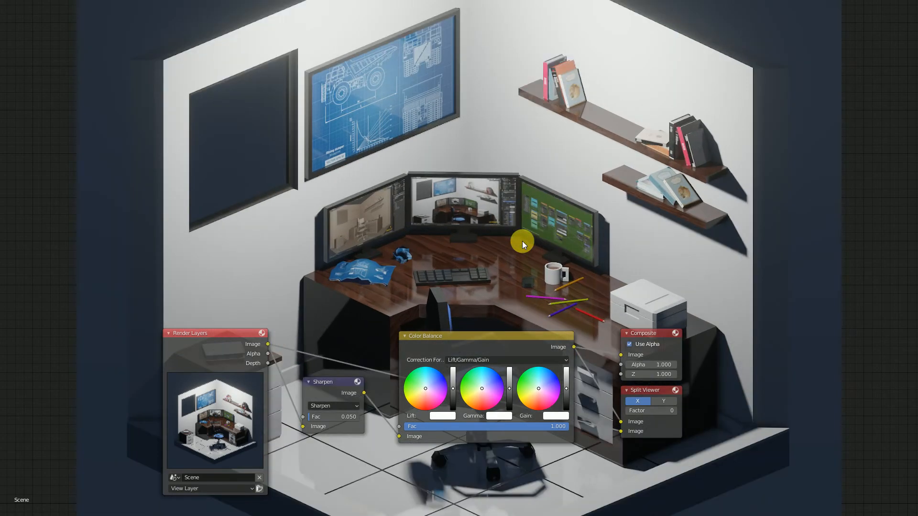
{"action": "key", "text": "alt+v"}
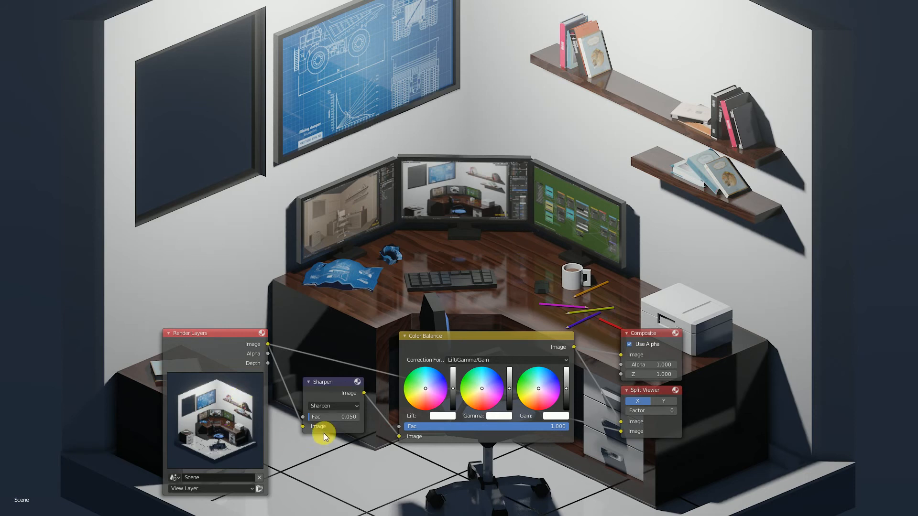
Set the Split Viewer's factor to 50 for a half-and-half comparison
{"action": "left_click_drag", "start_coordinate": [335, 417], "coordinate": [335, 417]}
{"action": "left_click", "coordinate": [648, 411]}
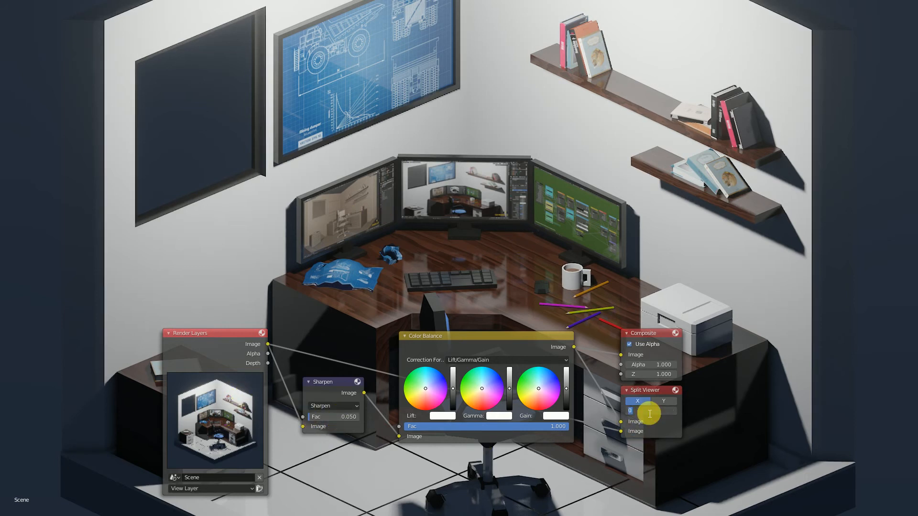
{"action": "type", "text": "50"}
{"action": "key", "text": "Return"}
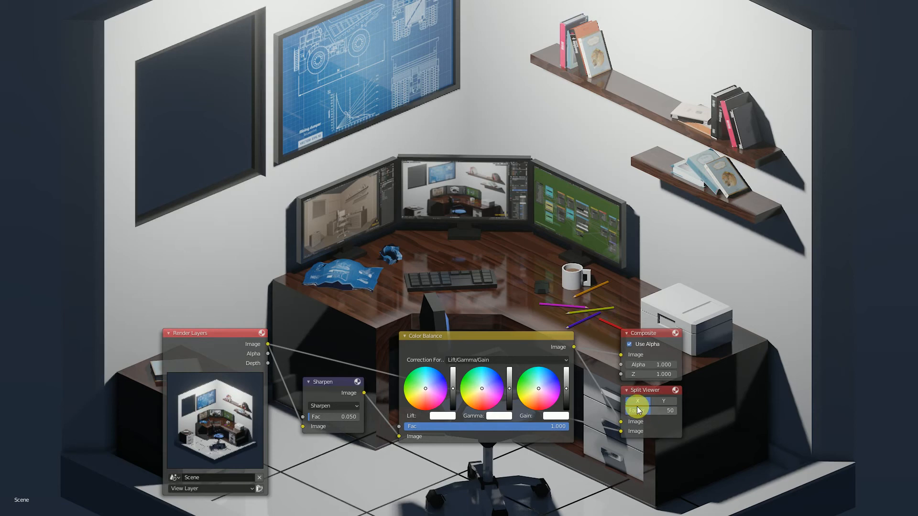
{"action": "left_click_drag", "start_coordinate": [338, 417], "coordinate": [356, 417]}
{"action": "key", "text": "Escape"}
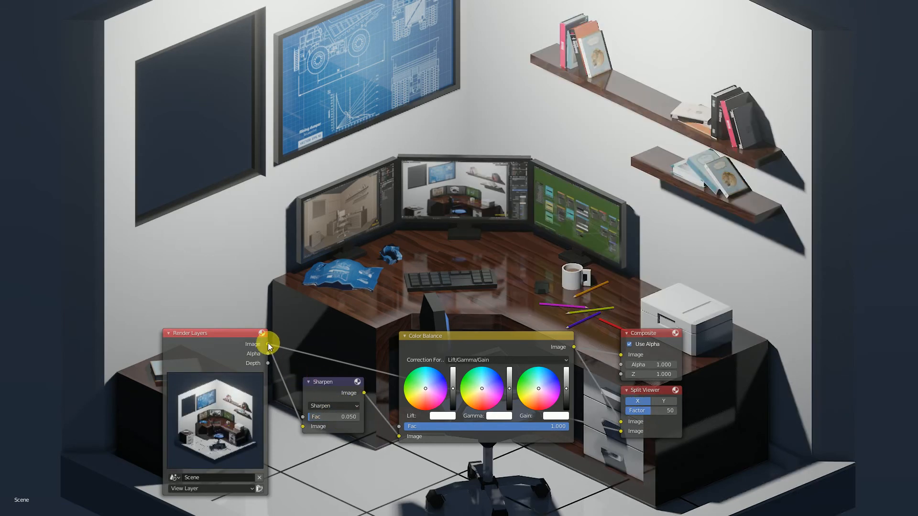
Link the Render Layers image directly to the Color Balance node's image input and delete the Sharpen filter
{"action": "left_click_drag", "start_coordinate": [268, 344], "coordinate": [400, 433]}
{"action": "left_click", "coordinate": [340, 385]}
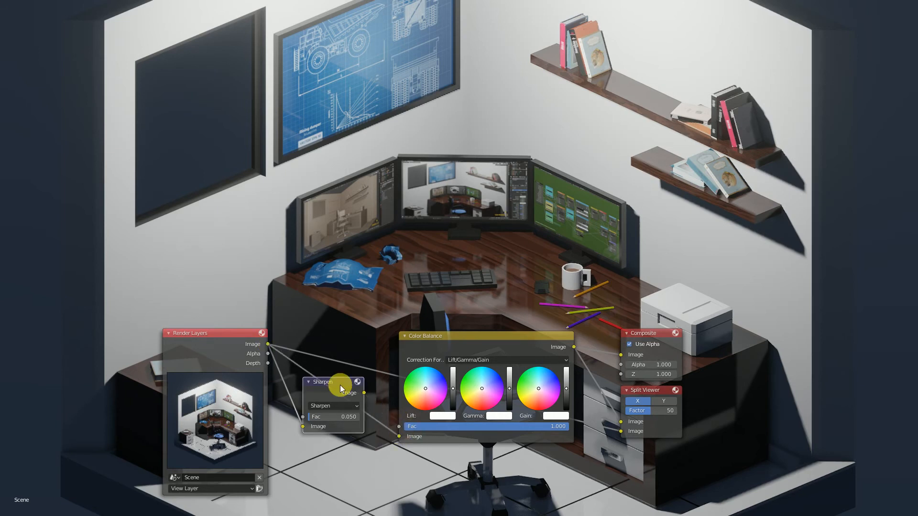
{"action": "key", "text": "Delete"}
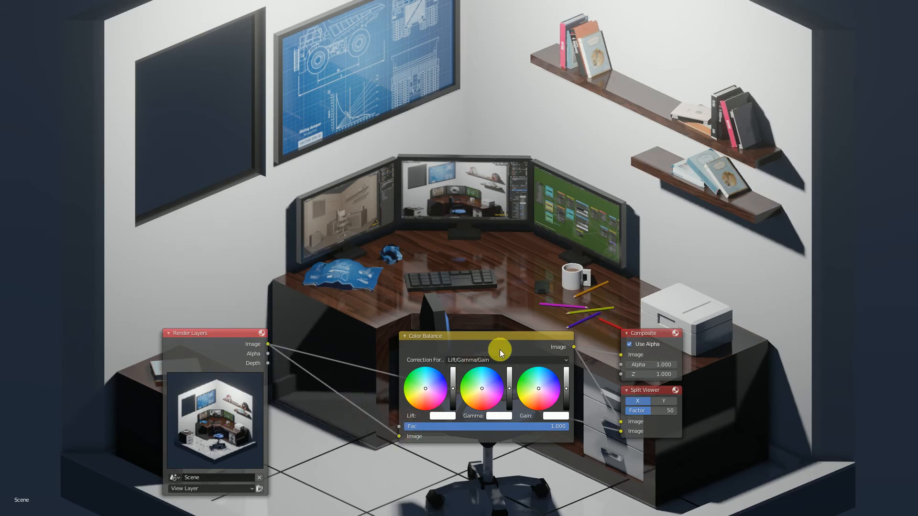
Shift the Color Balance node's Lift colour very slightly toward red
{"action": "scroll", "coordinate": [494, 279], "scroll_direction": "down", "scroll_amount": 1}
{"action": "key", "text": "v"}
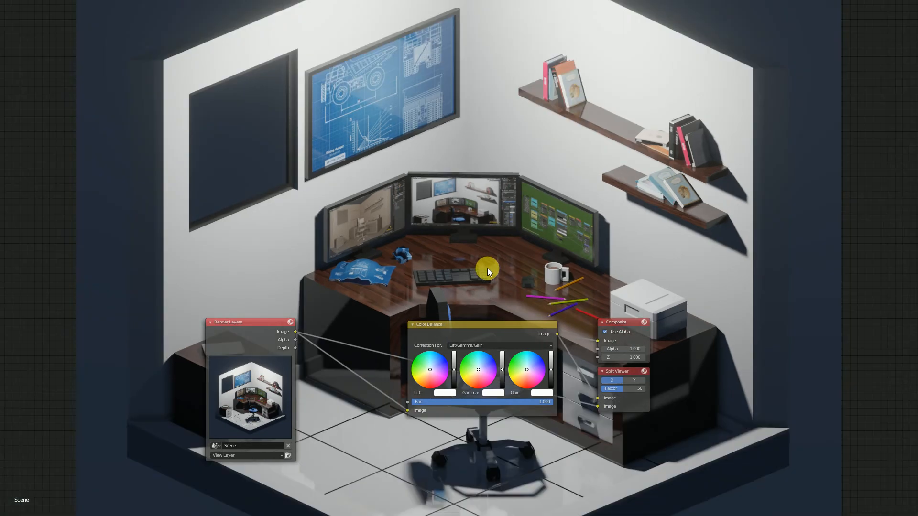
{"action": "left_click_drag", "start_coordinate": [433, 368], "coordinate": [430, 367]}
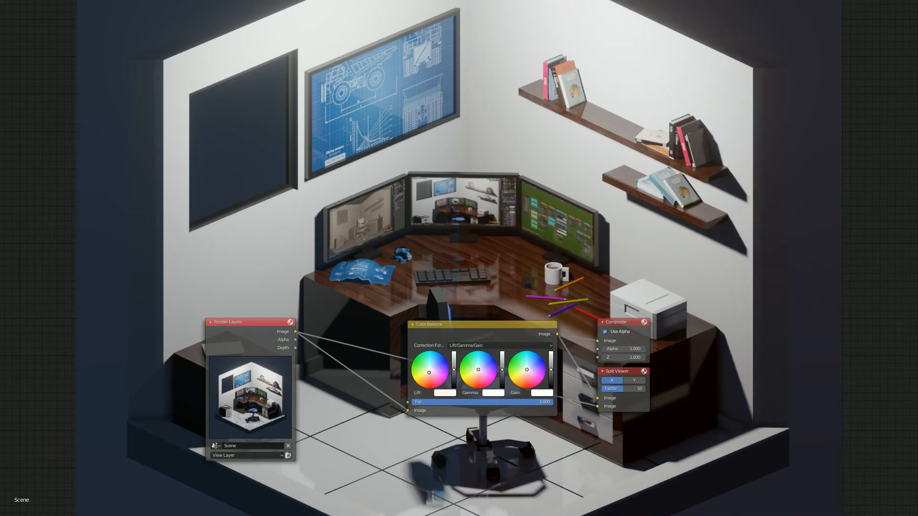
{"action": "left_click_drag", "start_coordinate": [429, 372], "coordinate": [427, 374]}
{"action": "left_click_drag", "start_coordinate": [427, 373], "coordinate": [429, 372]}
{"action": "left_click_drag", "start_coordinate": [454, 370], "coordinate": [550, 369]}
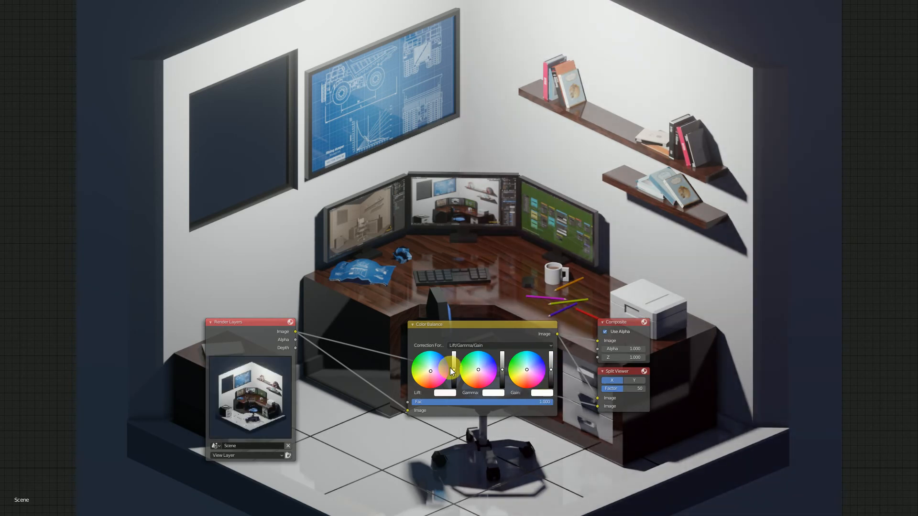
Adjust the Color Balance node's Gamma colour, ending on a slight warm orange tint
{"action": "scroll", "coordinate": [495, 380], "scroll_direction": "up", "scroll_amount": 1}
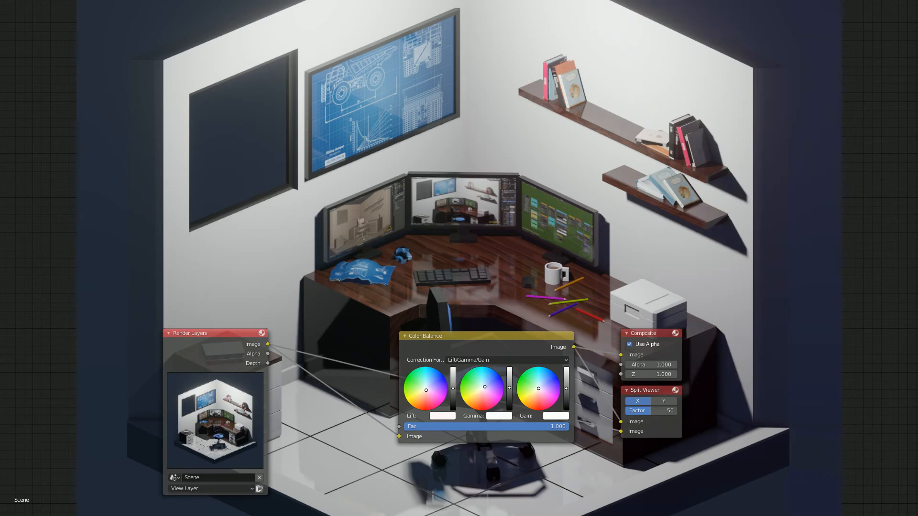
{"action": "left_click_drag", "start_coordinate": [485, 386], "coordinate": [485, 384]}
{"action": "left_click_drag", "start_coordinate": [485, 393], "coordinate": [488, 388]}
Compare the graded and original renders by setting the Split Viewer's factor to 0 and back to 50
{"action": "scroll", "coordinate": [502, 339], "scroll_direction": "down", "scroll_amount": 3}
{"action": "middle_click_drag", "start_coordinate": [475, 380], "coordinate": [299, 266]}
{"action": "middle_click_drag", "start_coordinate": [362, 298], "coordinate": [393, 304]}
{"action": "key", "text": "v"}
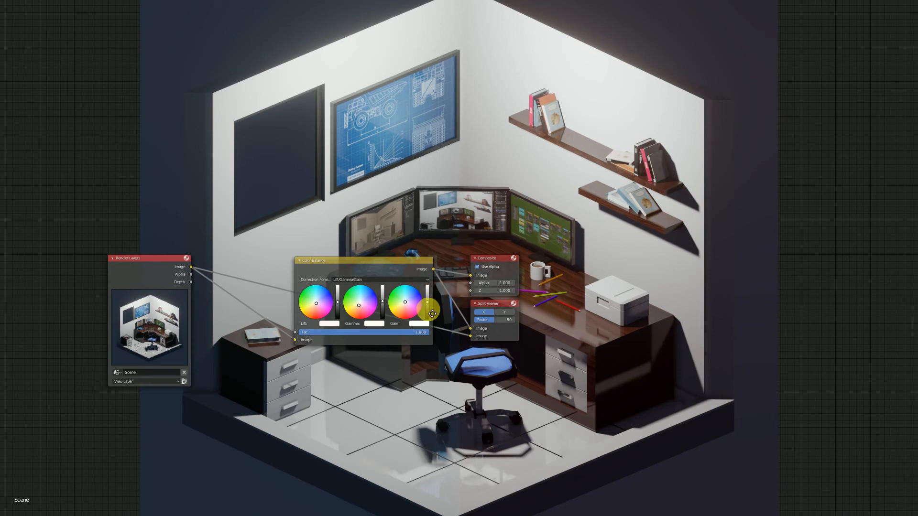
{"action": "middle_click_drag", "start_coordinate": [504, 312], "coordinate": [509, 401]}
{"action": "left_click_drag", "start_coordinate": [509, 404], "coordinate": [497, 409]}
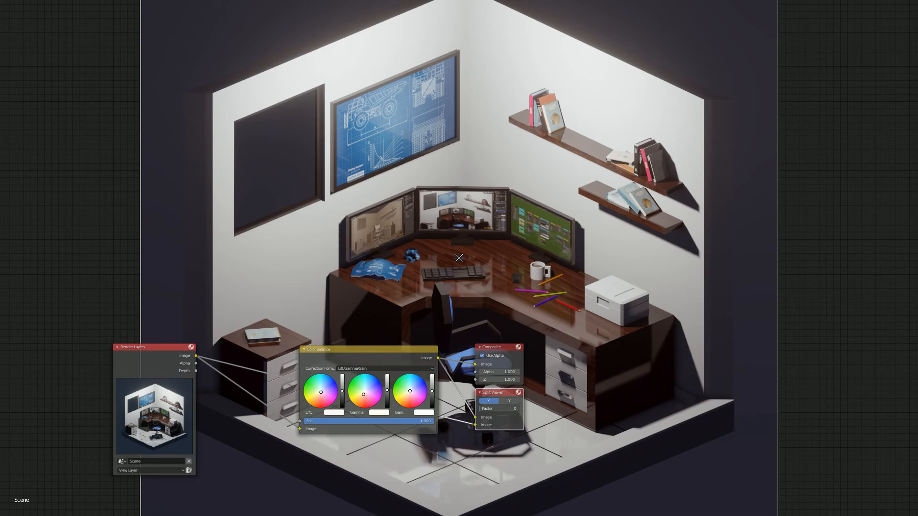
{"action": "left_click_drag", "start_coordinate": [497, 409], "coordinate": [514, 409]}
Shift the Color Balance node's Gain colour slightly toward blue and raise the Gain brightness a little
{"action": "scroll", "coordinate": [420, 417], "scroll_direction": "up", "scroll_amount": 2}
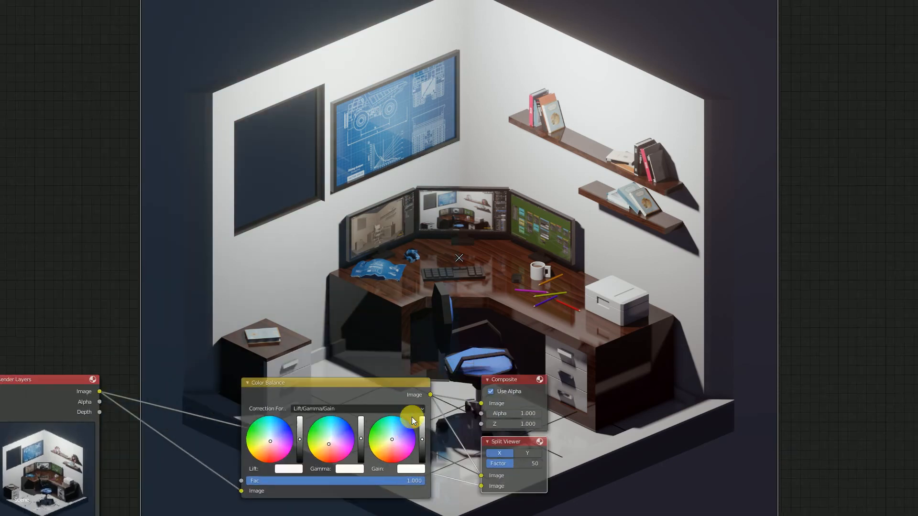
{"action": "left_click_drag", "start_coordinate": [396, 440], "coordinate": [422, 434]}
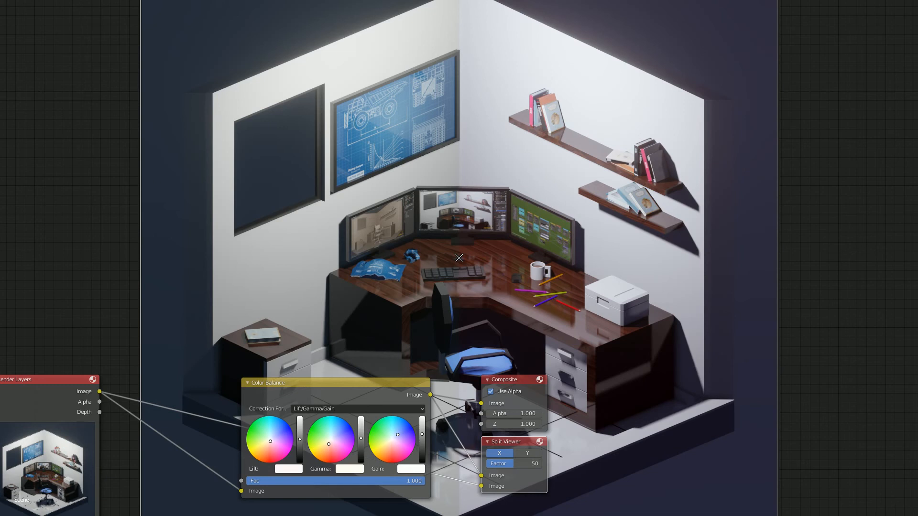
{"action": "left_click_drag", "start_coordinate": [422, 434], "coordinate": [422, 430]}
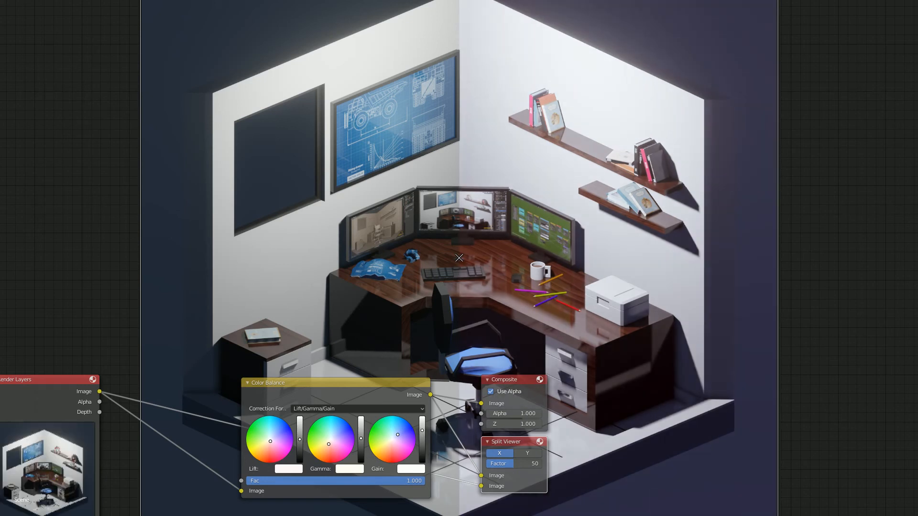
Fit more of the backdrop image in view and fine-tune the Color Balance node's Gain brightness
{"action": "scroll", "coordinate": [433, 420], "scroll_direction": "down", "scroll_amount": 3}
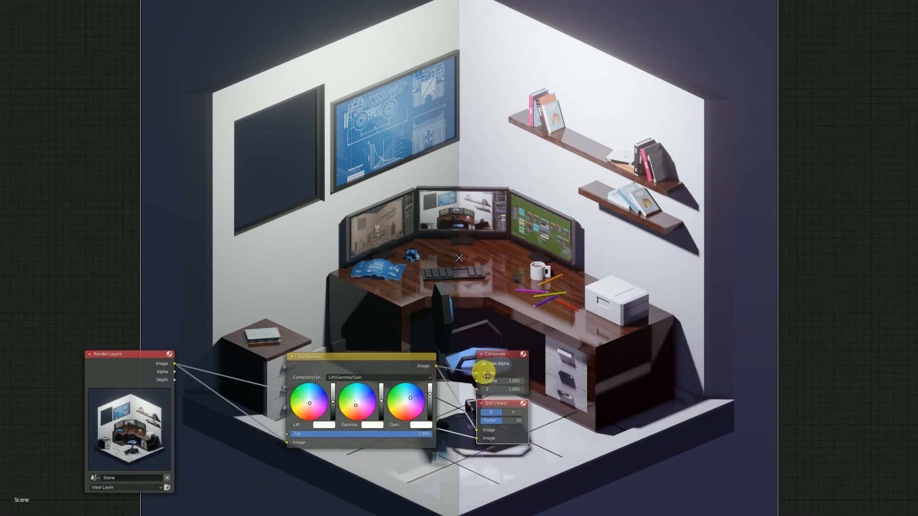
{"action": "middle_click_drag", "start_coordinate": [493, 374], "coordinate": [340, 289]}
{"action": "middle_click_drag", "start_coordinate": [407, 298], "coordinate": [460, 309]}
{"action": "key", "text": "v"}
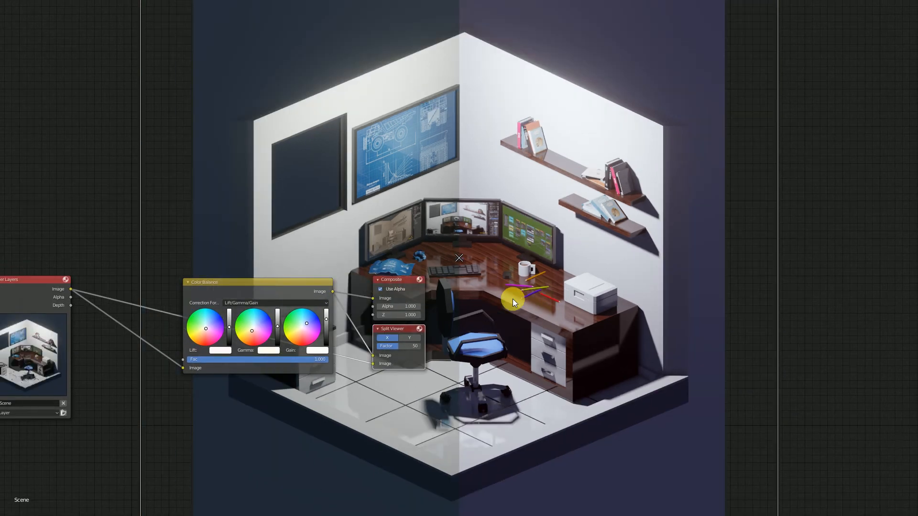
{"action": "scroll", "coordinate": [360, 312], "scroll_direction": "up", "scroll_amount": 3}
{"action": "left_click_drag", "start_coordinate": [291, 340], "coordinate": [291, 336]}
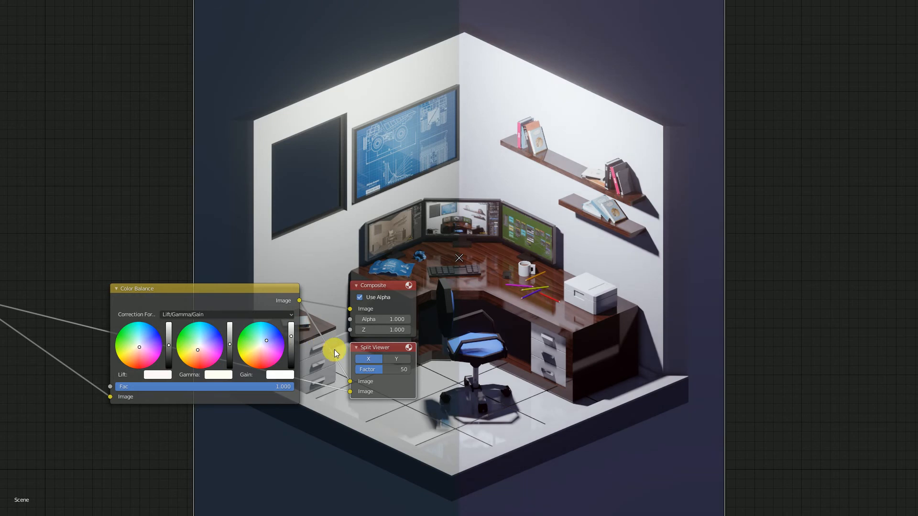
{"action": "left_click", "coordinate": [286, 375]}
Switch the Split Viewer's factor repeatedly between 0 and 50 to check the finished grade against the original
{"action": "left_click_drag", "start_coordinate": [392, 370], "coordinate": [363, 370]}
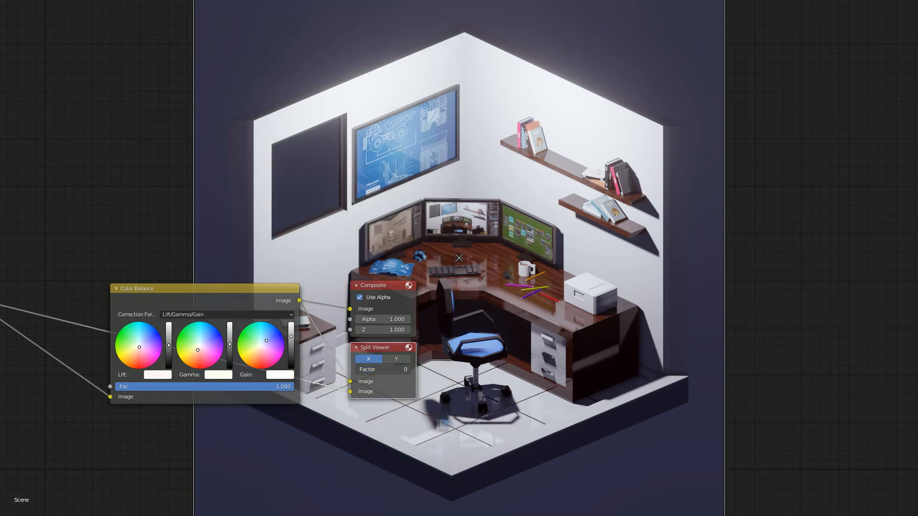
{"action": "key", "text": "ctrl+z"}
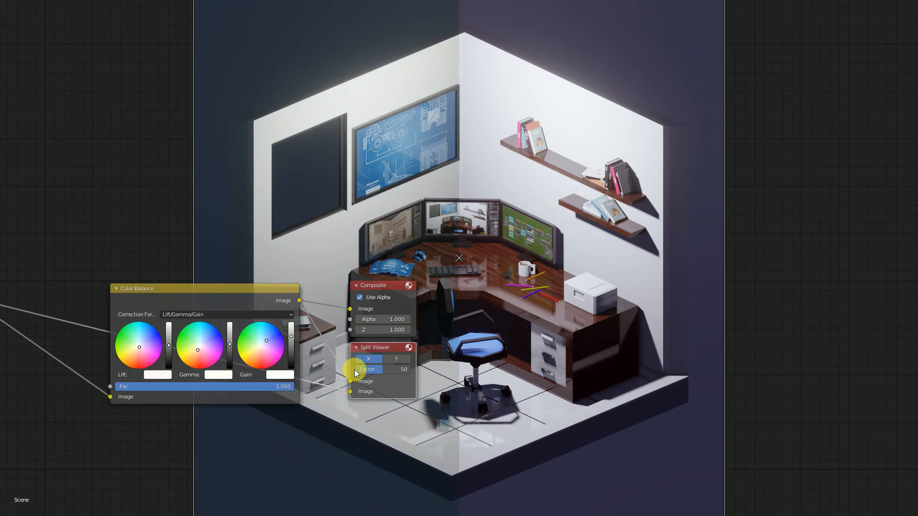
{"action": "left_click_drag", "start_coordinate": [381, 371], "coordinate": [355, 369]}
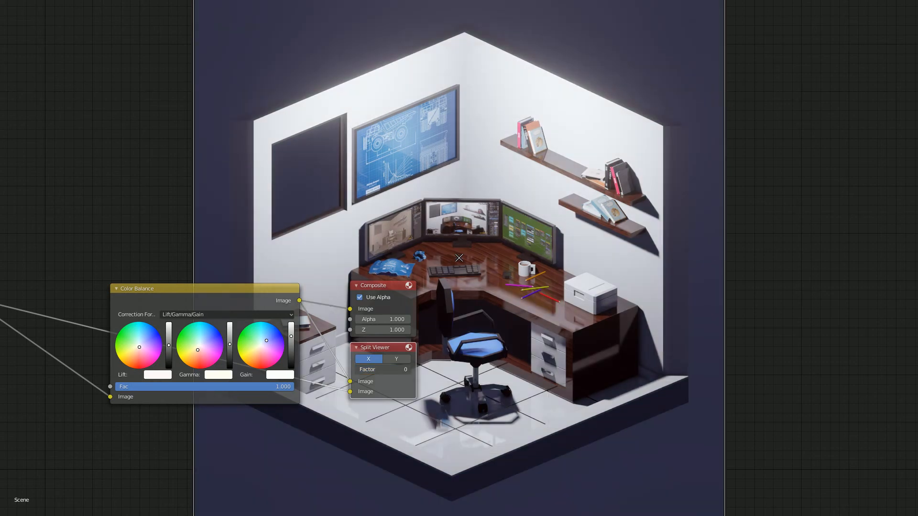
{"action": "left_click_drag", "start_coordinate": [358, 370], "coordinate": [382, 370]}
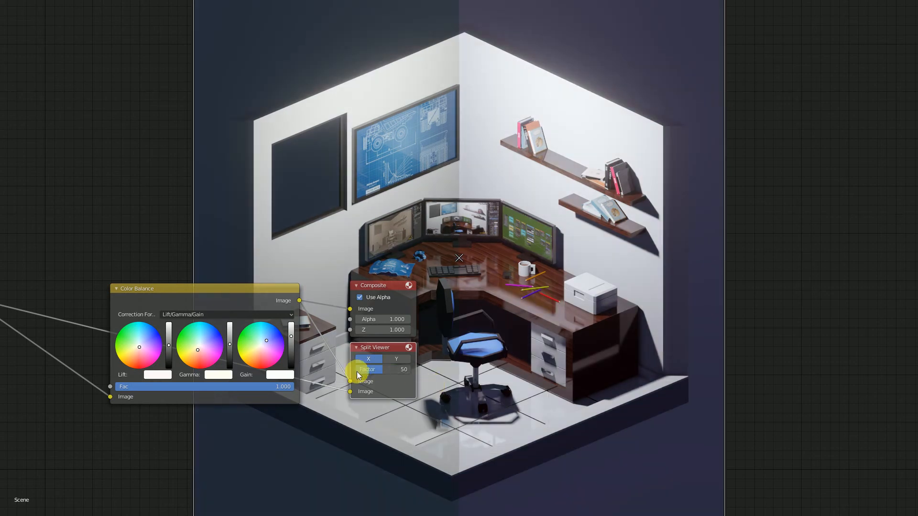
Lower the Color Balance node's Gamma brightness slightly and shift its Gamma colour a little further toward warm orange-red
{"action": "scroll", "coordinate": [330, 369], "scroll_direction": "up", "scroll_amount": 1}
{"action": "scroll", "coordinate": [256, 356], "scroll_direction": "up", "scroll_amount": 1}
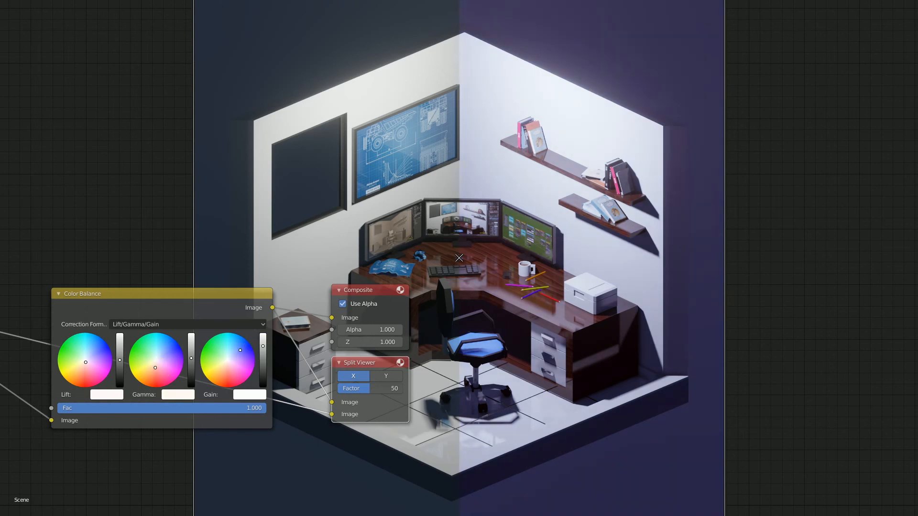
{"action": "left_click_drag", "start_coordinate": [165, 356], "coordinate": [163, 360]}
{"action": "left_click_drag", "start_coordinate": [156, 368], "coordinate": [157, 372]}
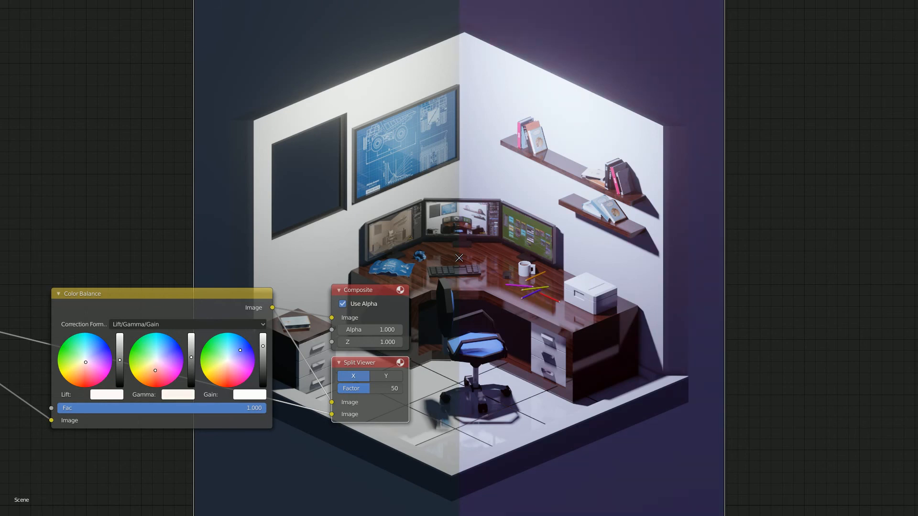
Fine-tune the Color Balance node's Gain colour and brightness, and delete the keyframe on the Gain property
{"action": "left_click", "coordinate": [248, 350]}
{"action": "left_click_drag", "start_coordinate": [240, 353], "coordinate": [236, 356]}
{"action": "left_click", "coordinate": [238, 356]}
{"action": "right_click", "coordinate": [253, 395]}
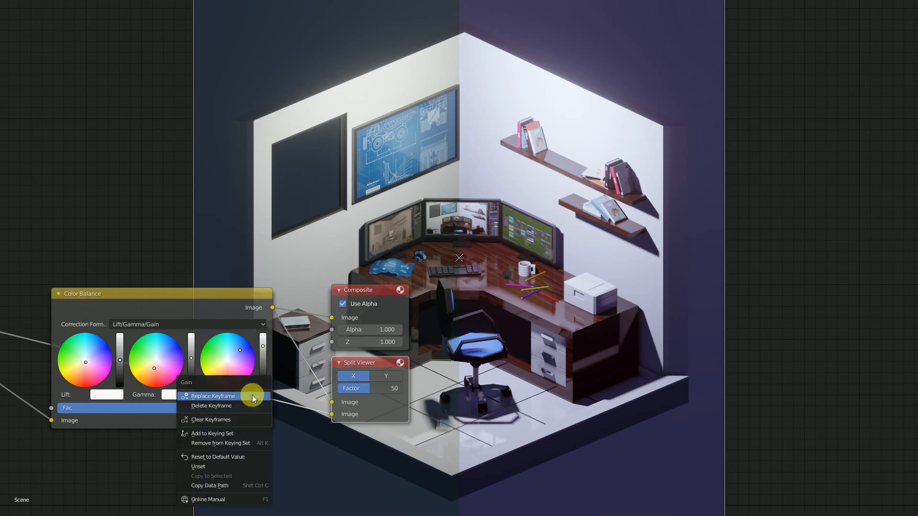
{"action": "left_click", "coordinate": [229, 405]}
{"action": "left_click_drag", "start_coordinate": [263, 345], "coordinate": [263, 345]}
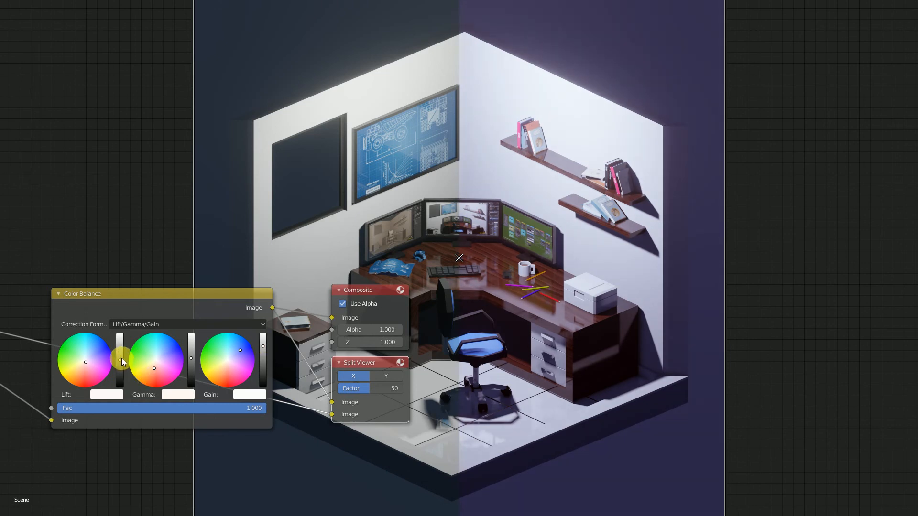
Lower the Color Balance node's Lift brightness slightly and fine-tune the value of its Lift colour
{"action": "mouse_move", "coordinate": [120, 359]}
{"action": "left_mouse_down"}
{"action": "mouse_move", "coordinate": [120, 350]}
{"action": "mouse_move", "coordinate": [120, 359]}
{"action": "left_mouse_up"}
{"action": "left_click", "coordinate": [119, 359]}
{"action": "left_click_drag", "start_coordinate": [120, 363], "coordinate": [118, 360]}
{"action": "left_click_drag", "start_coordinate": [120, 360], "coordinate": [119, 361]}
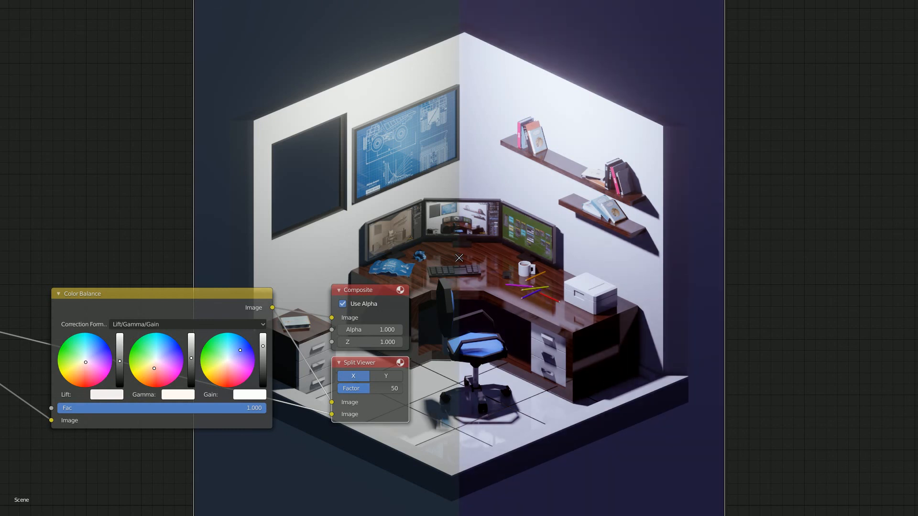
{"action": "middle_click_drag", "start_coordinate": [348, 287], "coordinate": [448, 309]}
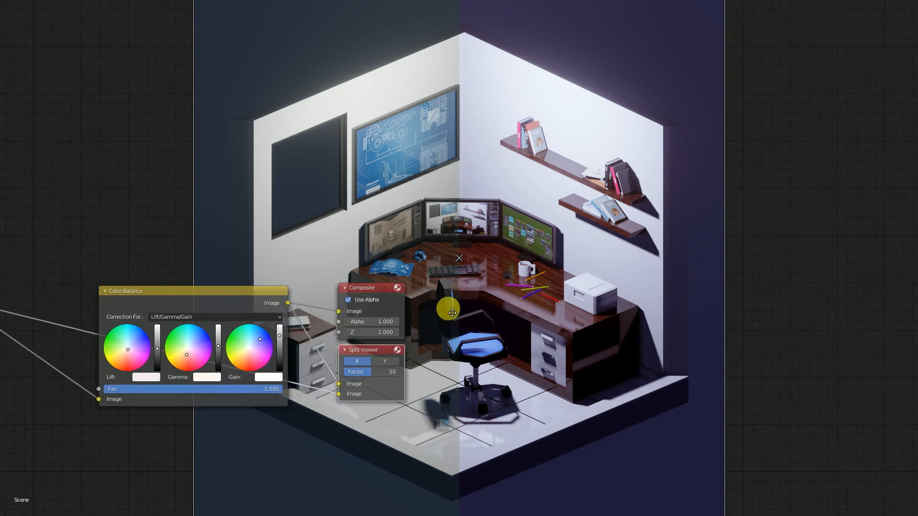
{"action": "scroll", "coordinate": [144, 359], "scroll_direction": "up", "scroll_amount": 1}
{"action": "left_click", "coordinate": [104, 398]}
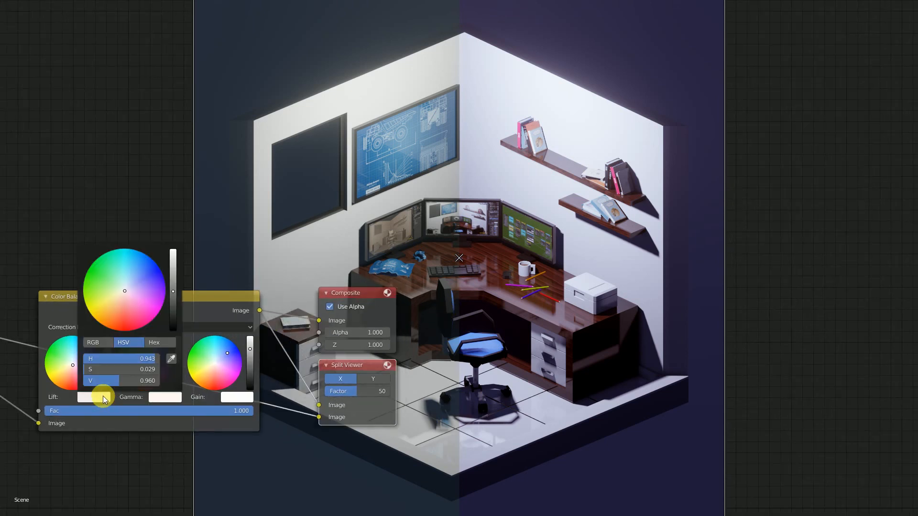
{"action": "left_click_drag", "start_coordinate": [148, 380], "coordinate": [120, 381]}
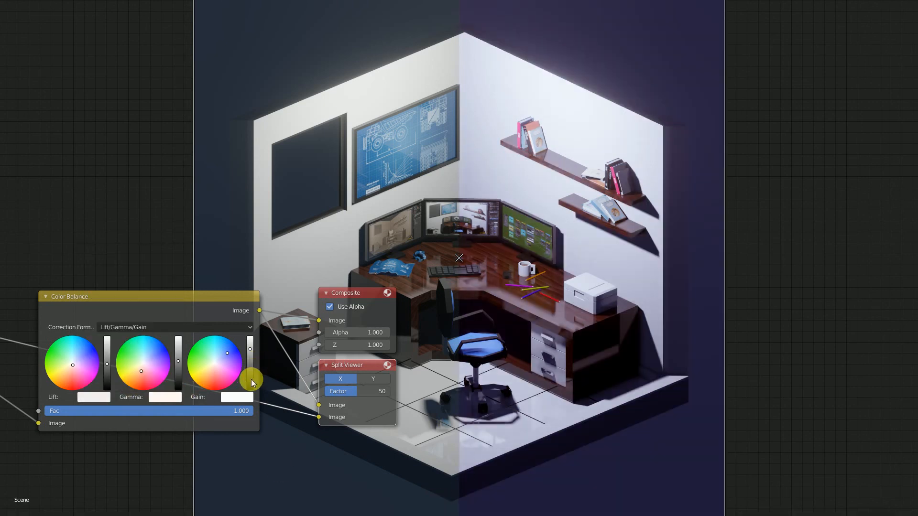
Set the Split Viewer's factor to 0 to view the full grade, and restore the half-and-half comparison
{"action": "scroll", "coordinate": [352, 385], "scroll_direction": "down", "scroll_amount": 3}
{"action": "middle_click_drag", "start_coordinate": [354, 383], "coordinate": [312, 364]}
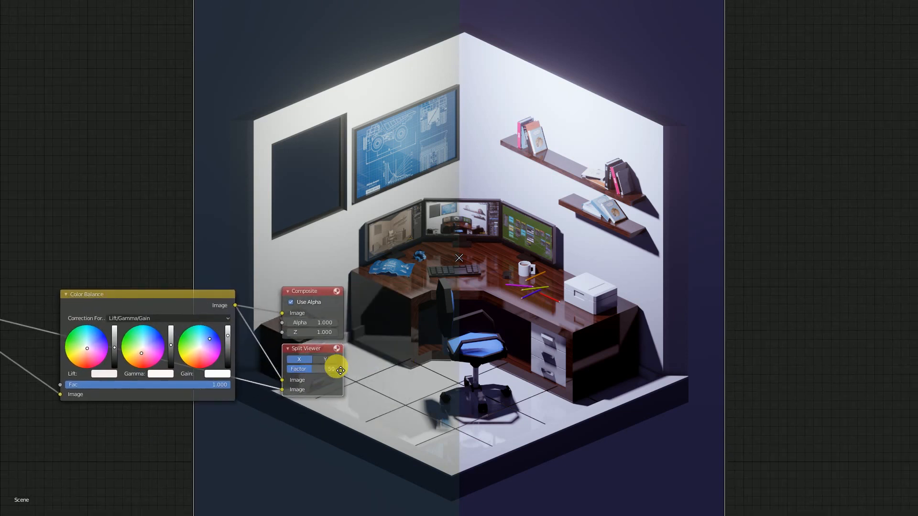
{"action": "left_click_drag", "start_coordinate": [327, 373], "coordinate": [292, 372]}
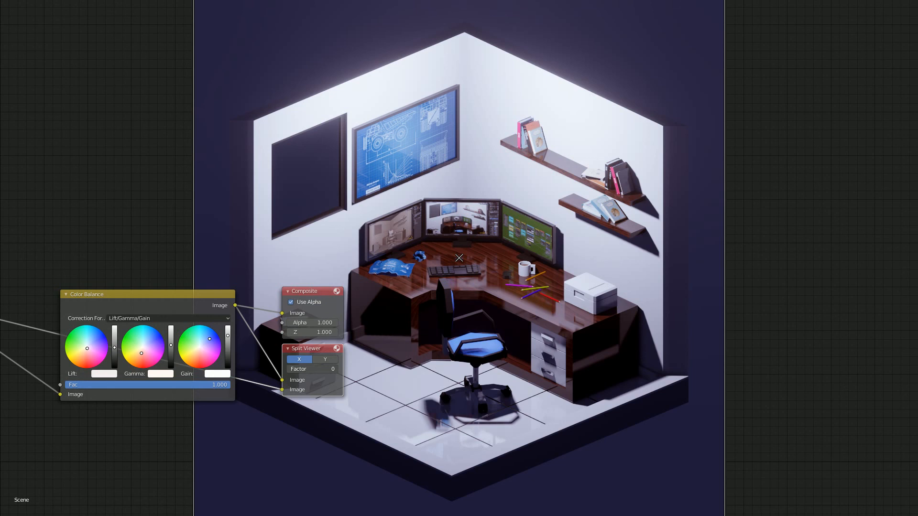
{"action": "key", "text": "ctrl+z"}
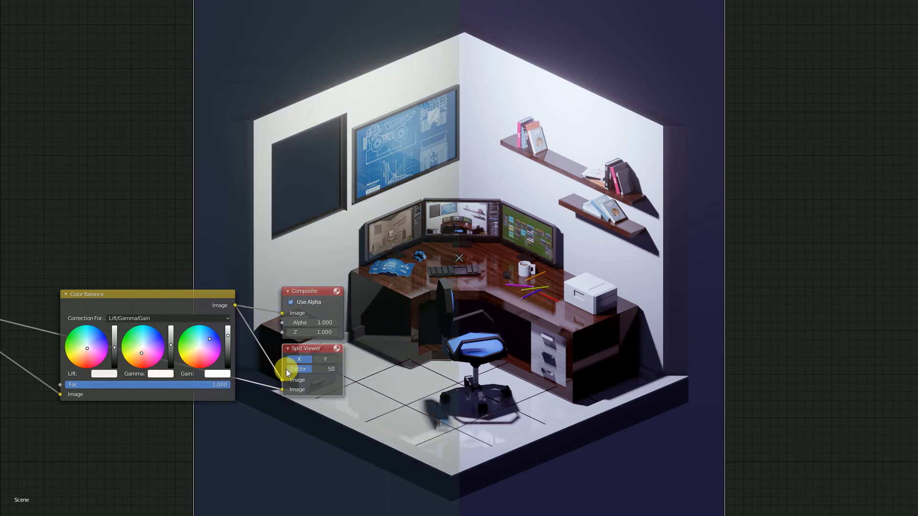
Open the Gain colour of the Color Balance node, and move the node away from the output nodes toward Render Layers
{"action": "scroll", "coordinate": [304, 378], "scroll_direction": "up", "scroll_amount": 4}
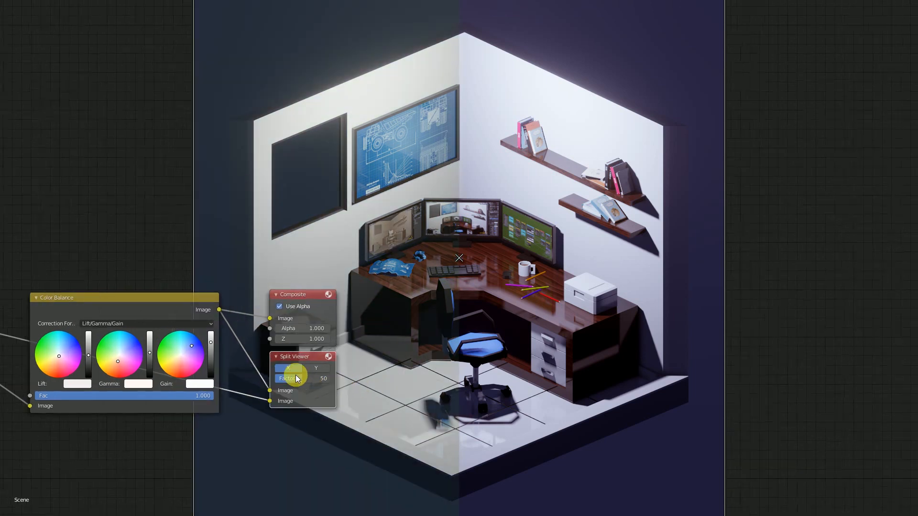
{"action": "middle_click_drag", "start_coordinate": [221, 360], "coordinate": [280, 349]}
{"action": "scroll", "coordinate": [279, 349], "scroll_direction": "up", "scroll_amount": 2}
{"action": "middle_click_drag", "start_coordinate": [228, 371], "coordinate": [296, 349]}
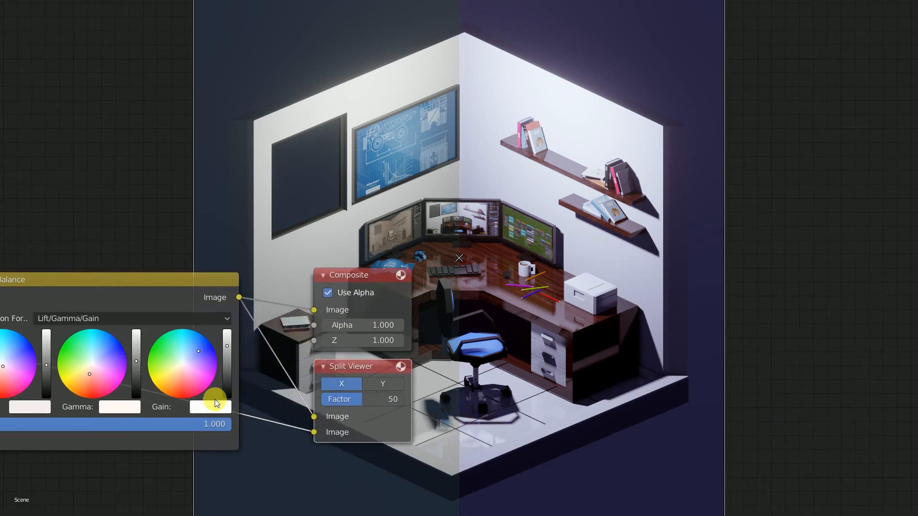
{"action": "left_click", "coordinate": [216, 403]}
{"action": "scroll", "coordinate": [288, 354], "scroll_direction": "down", "scroll_amount": 6}
{"action": "middle_click_drag", "start_coordinate": [377, 356], "coordinate": [491, 369]}
{"action": "left_click_drag", "start_coordinate": [374, 288], "coordinate": [325, 294]}
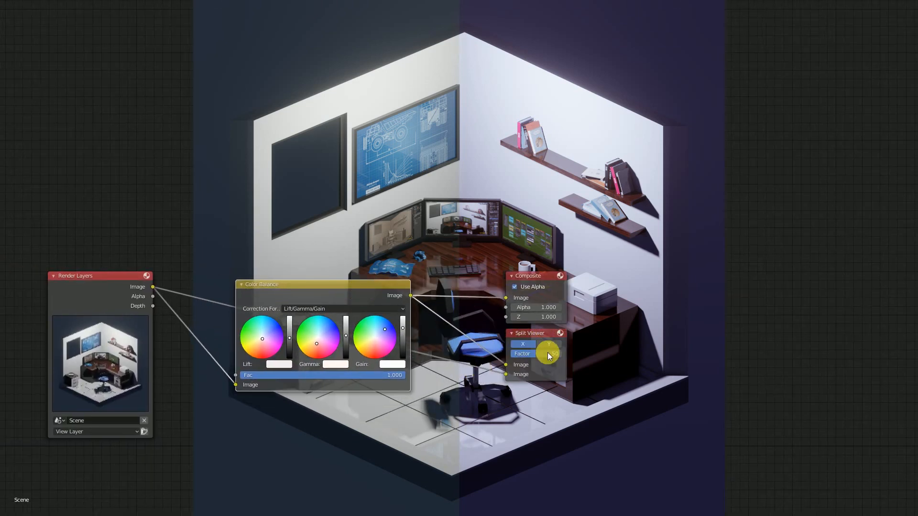
Set the Split Viewer's factor to 0 and shift the Color Balance node's Gain colour from blue slightly back toward neutral
{"action": "left_click_drag", "start_coordinate": [547, 353], "coordinate": [519, 354]}
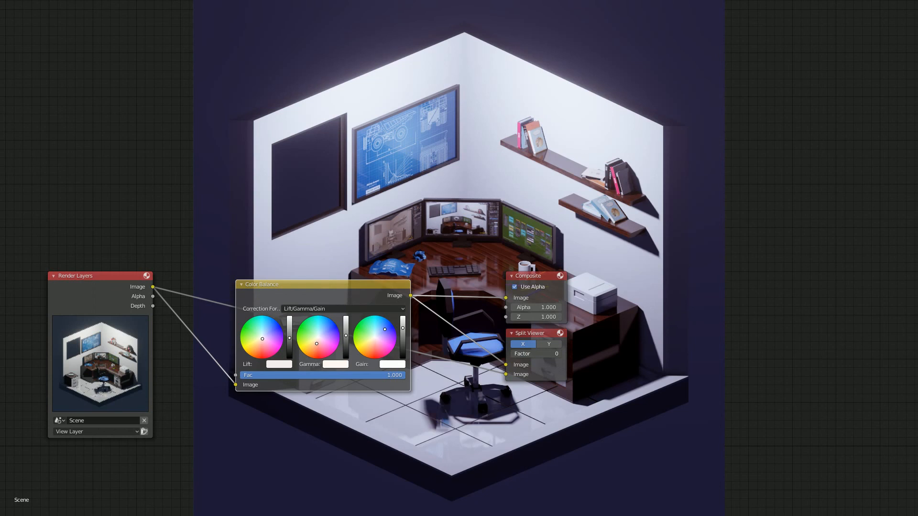
{"action": "scroll", "coordinate": [308, 347], "scroll_direction": "up", "scroll_amount": 1}
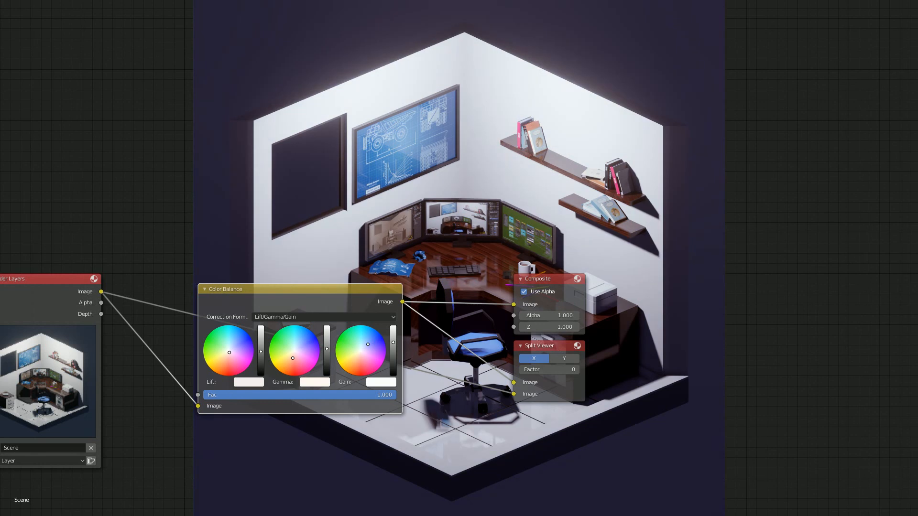
{"action": "left_click_drag", "start_coordinate": [368, 344], "coordinate": [367, 345]}
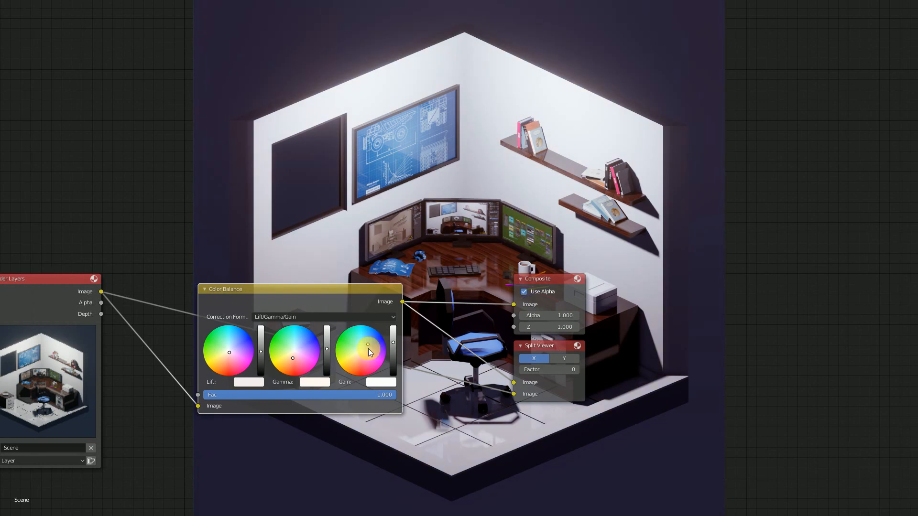
{"action": "scroll", "coordinate": [540, 361], "scroll_direction": "down", "scroll_amount": 2}
{"action": "middle_click_drag", "start_coordinate": [553, 374], "coordinate": [555, 347]}
{"action": "scroll", "coordinate": [529, 374], "scroll_direction": "down", "scroll_amount": 3}
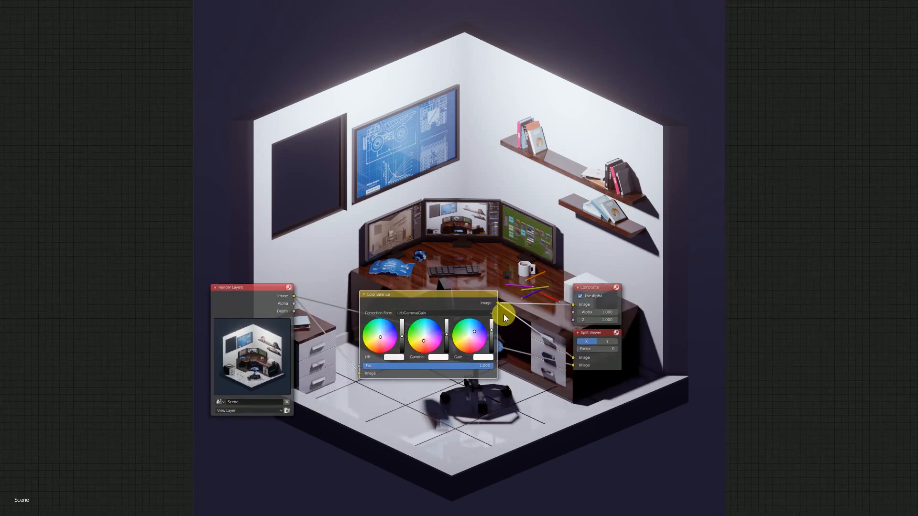
Leave the full-screen compositor, switch its area to the Timeline, and shrink that area to enlarge the 3D viewport
{"action": "key", "text": "ctrl+alt+space"}
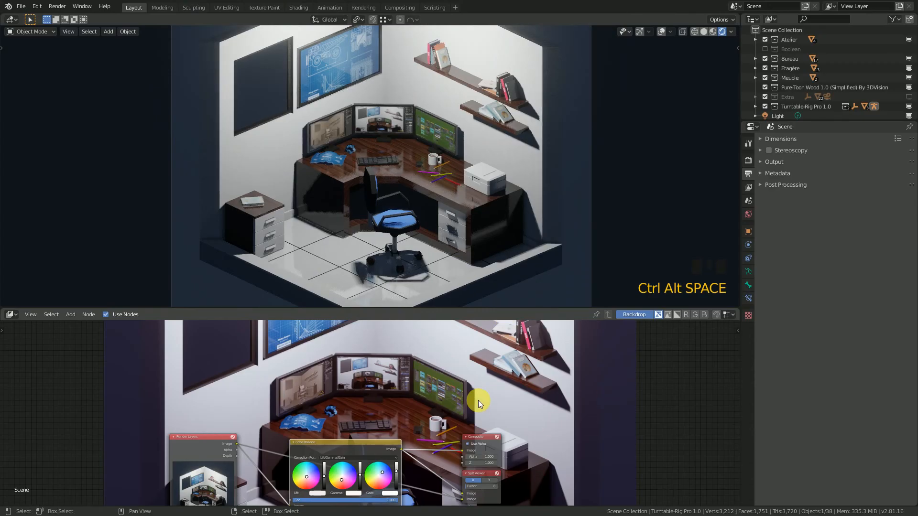
{"action": "scroll", "coordinate": [414, 393], "scroll_direction": "down", "scroll_amount": 1}
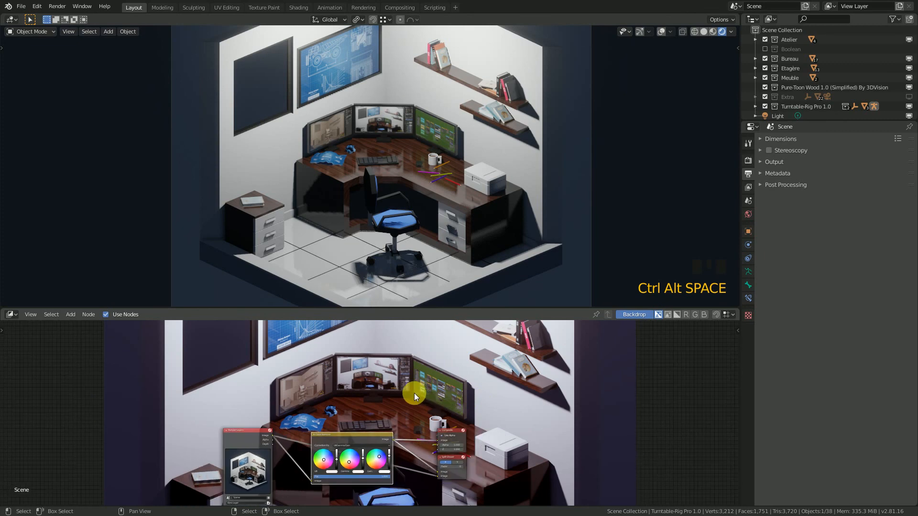
{"action": "left_click", "coordinate": [11, 314]}
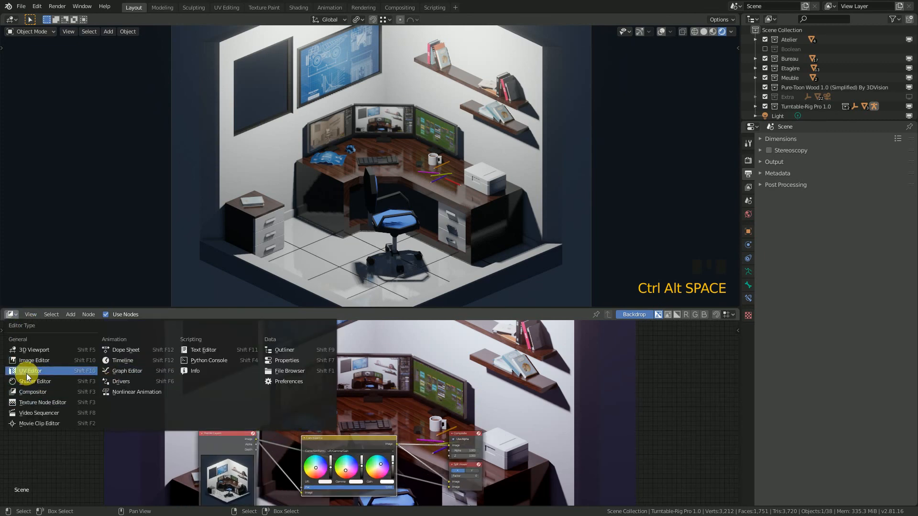
{"action": "left_click", "coordinate": [123, 360]}
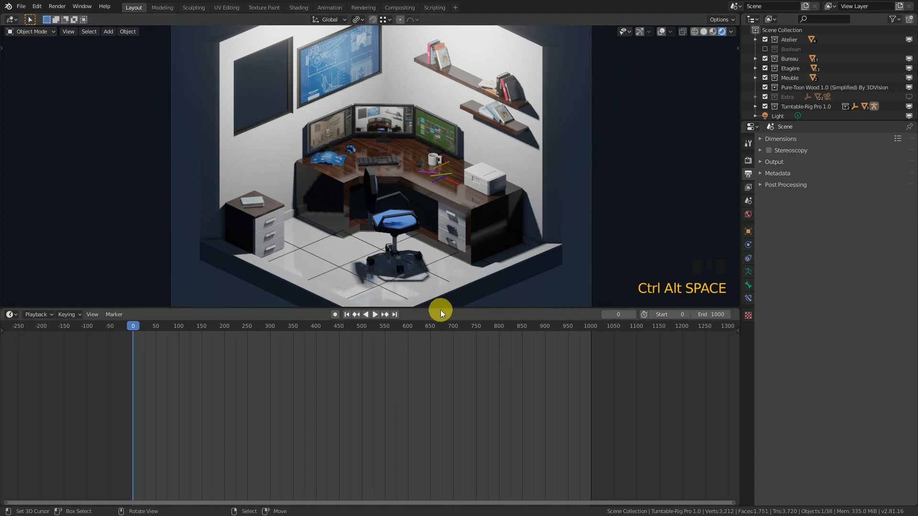
{"action": "left_click_drag", "start_coordinate": [443, 307], "coordinate": [435, 447]}
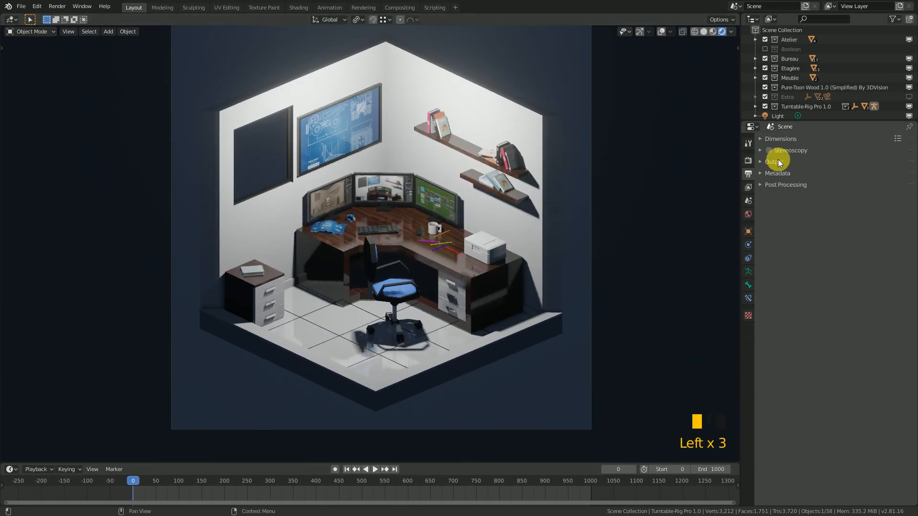
Save the Blender file
{"action": "middle_click_drag", "start_coordinate": [410, 262], "coordinate": [459, 243], "text": "shift"}
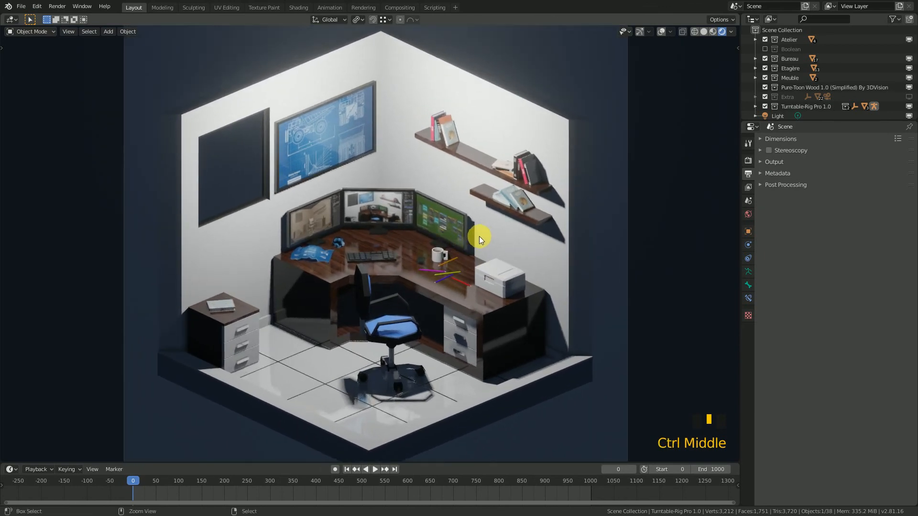
{"action": "key", "text": "ctrl+s"}
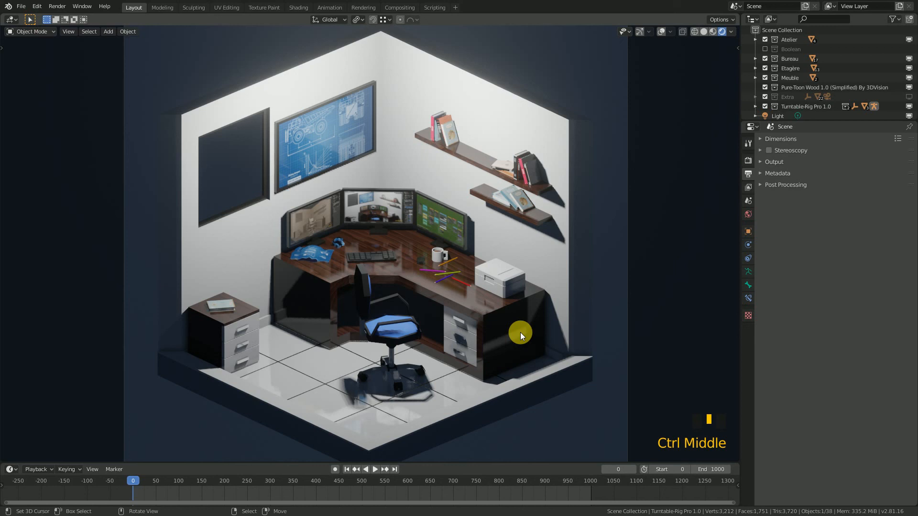
{"action": "key", "text": "ctrl"}
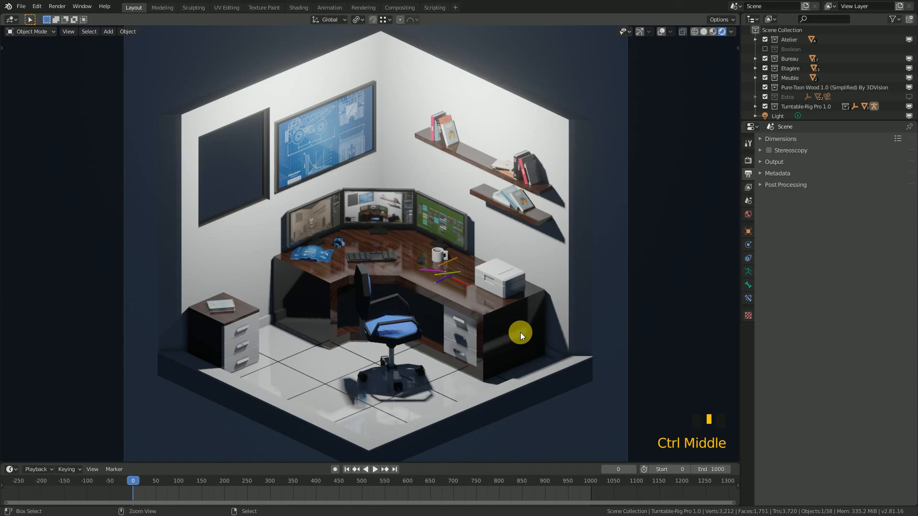